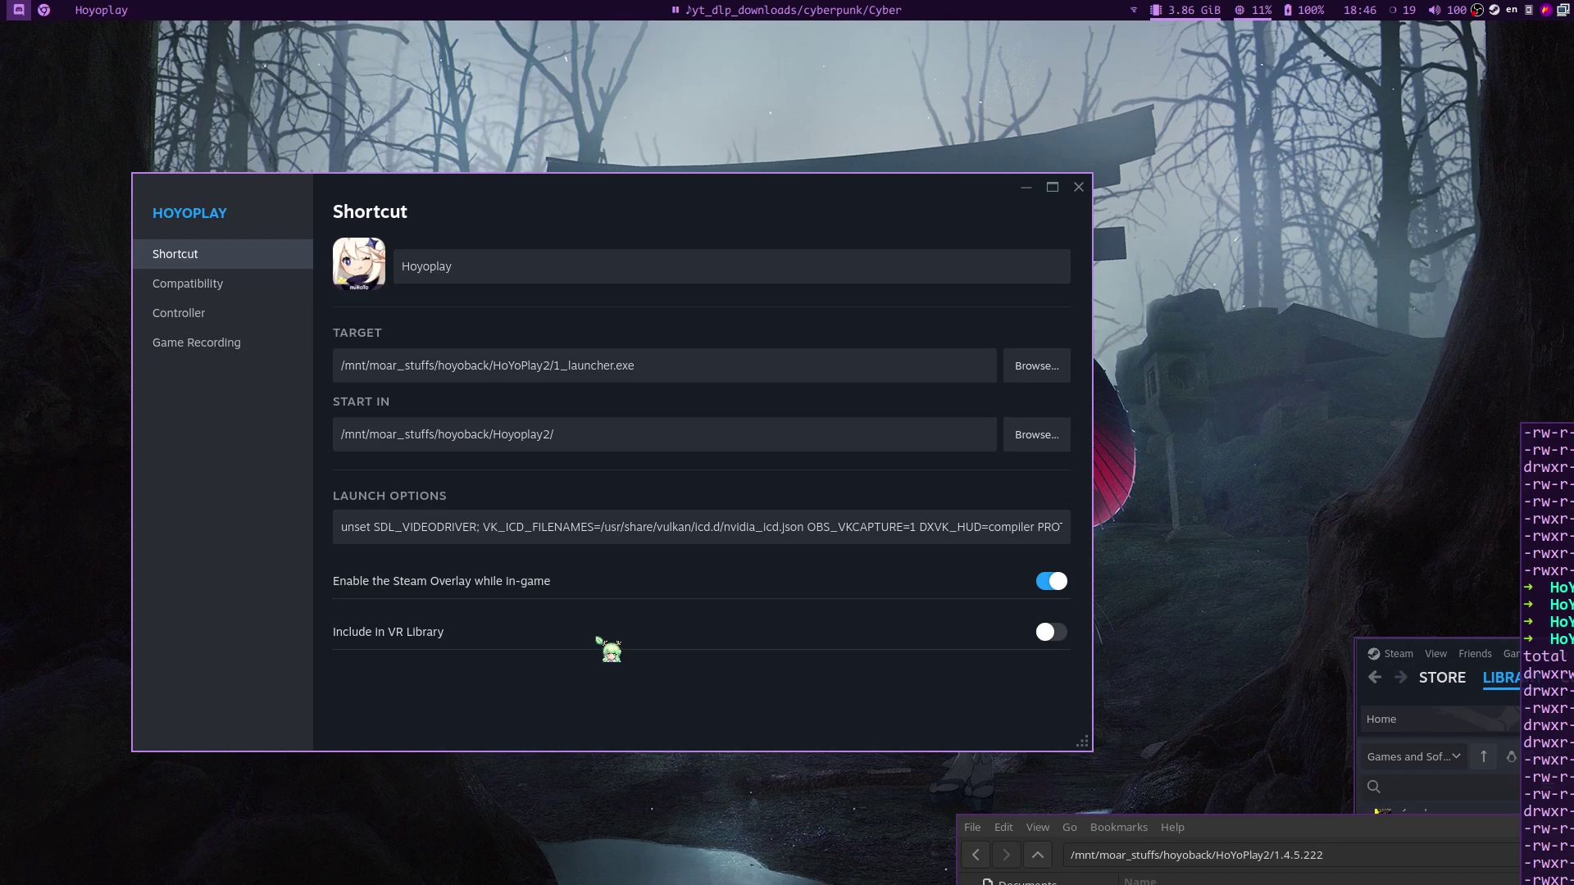
# - Place the terminal beside the Hoyoplay shortcut properties and list the HoYoPlay2 folder's contents in long format with ll
pyautogui.moveTo(756, 647); pyautogui.dragTo(649, 568)
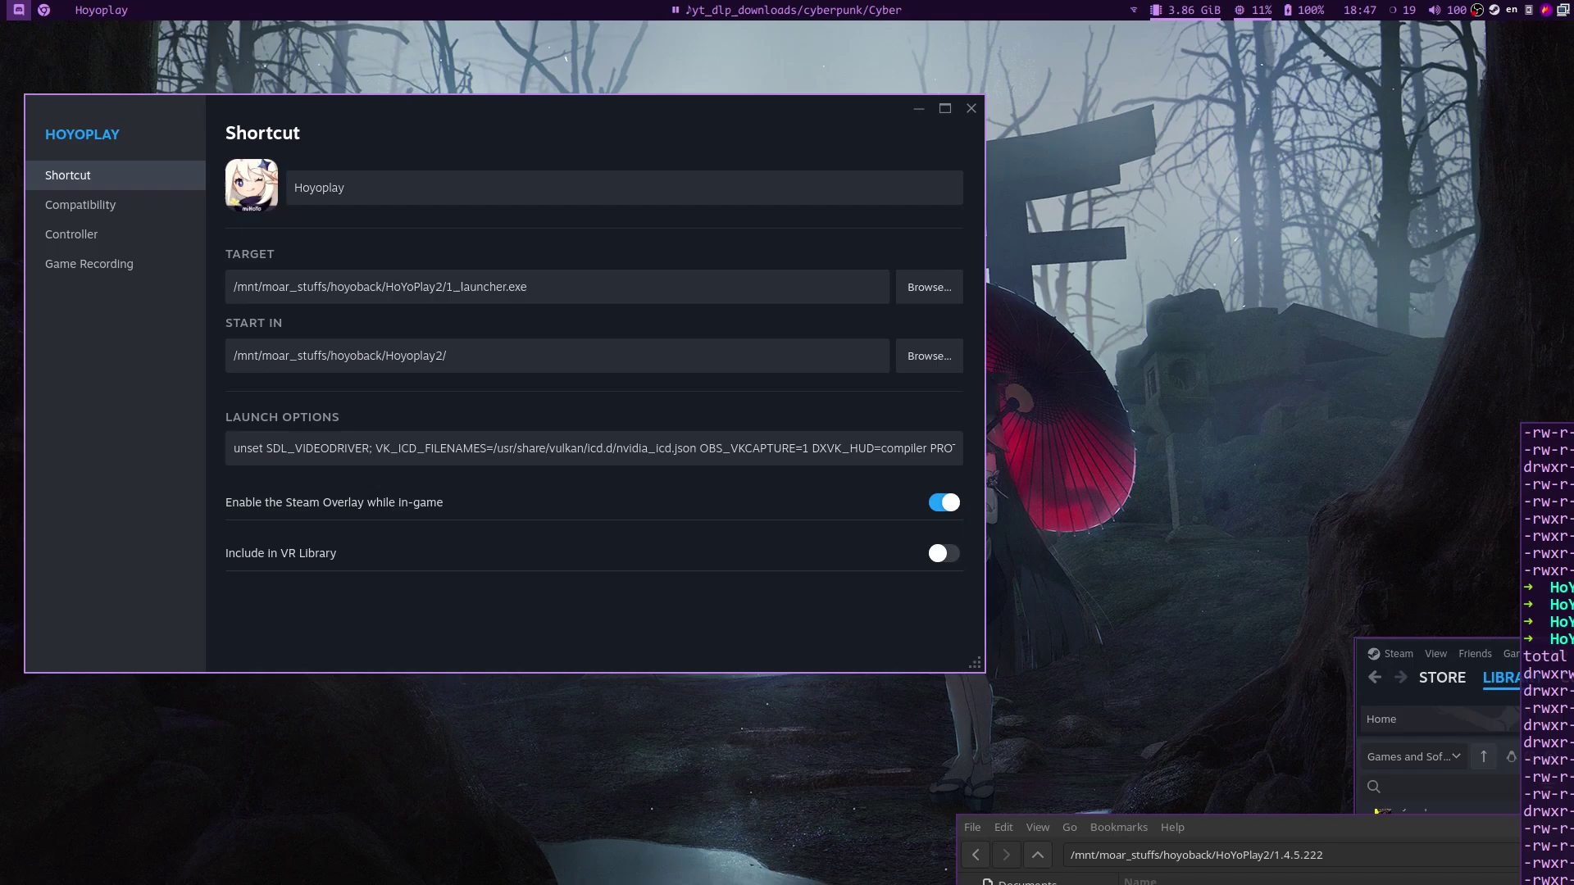
pyautogui.moveTo(706, 509); pyautogui.dragTo(739, 470)
pyautogui.moveTo(1573, 638); pyautogui.dragTo(843, 412)
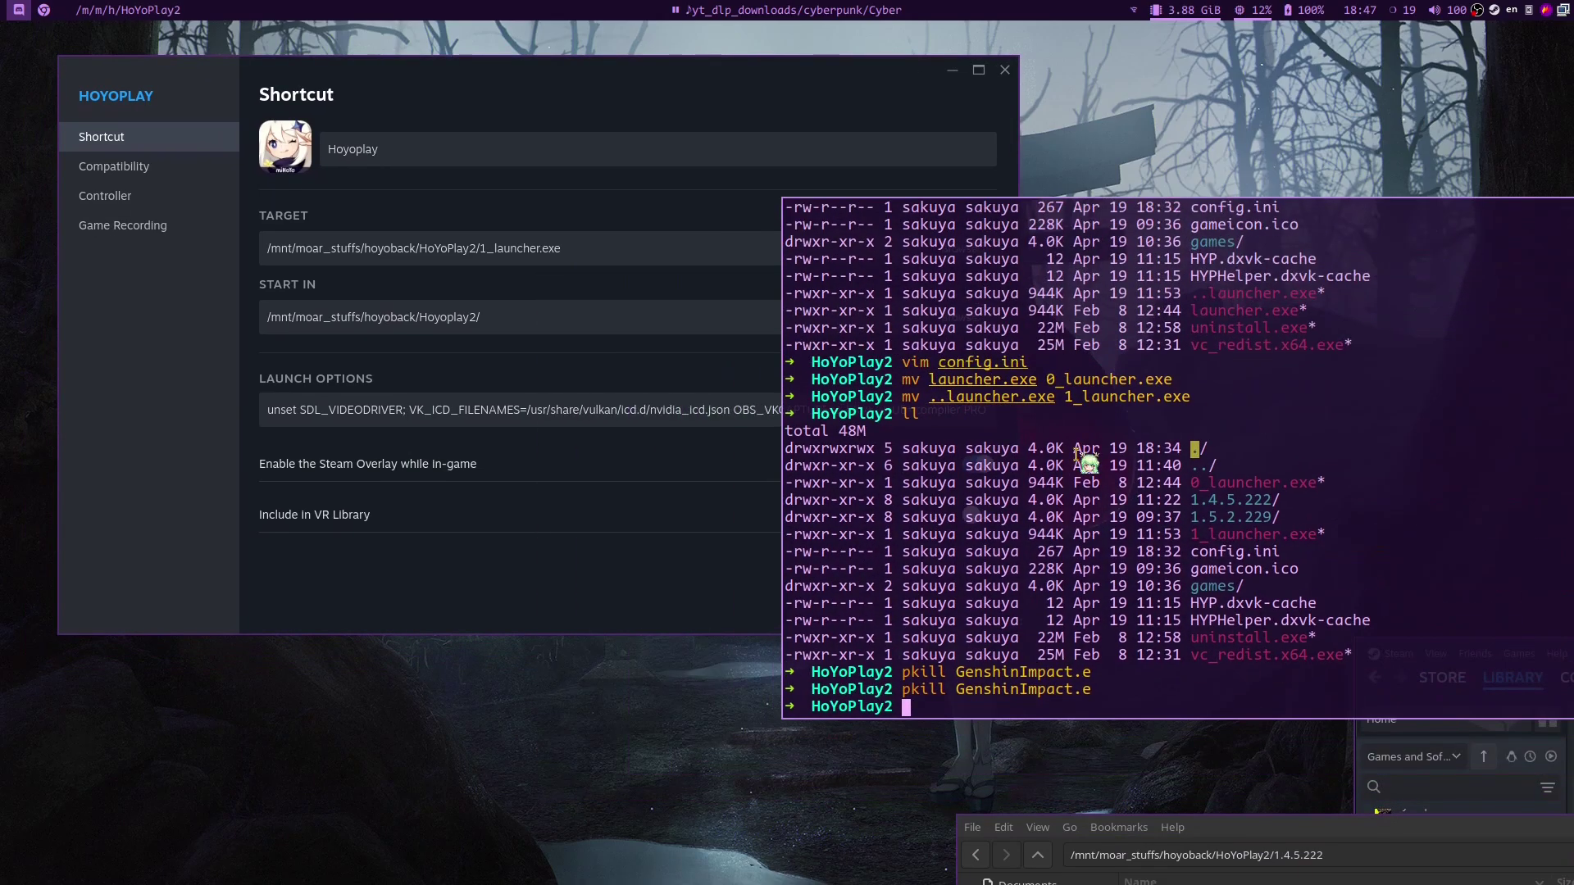
pyautogui.write('ll\\')
pyautogui.press('Return')
pyautogui.press('Return')
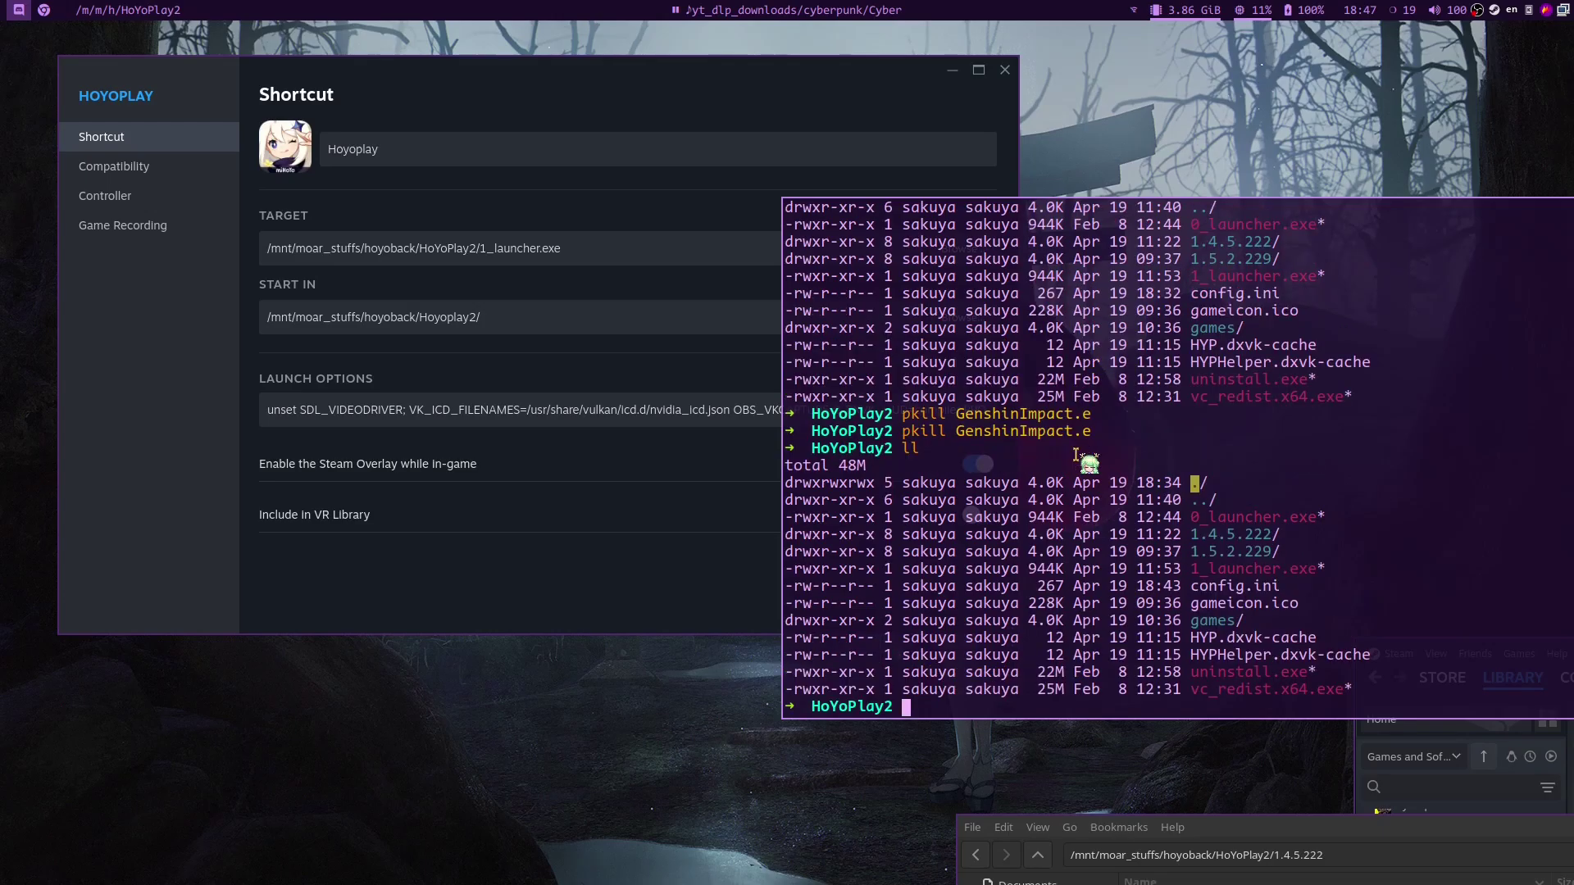
# - Examine the two version folders, 1.4.5.222 and 1.5.2.229, and the files 0_launcher.exe and 1_launcher.exe in the listing
pyautogui.moveTo(1291, 533); pyautogui.dragTo(1081, 439)
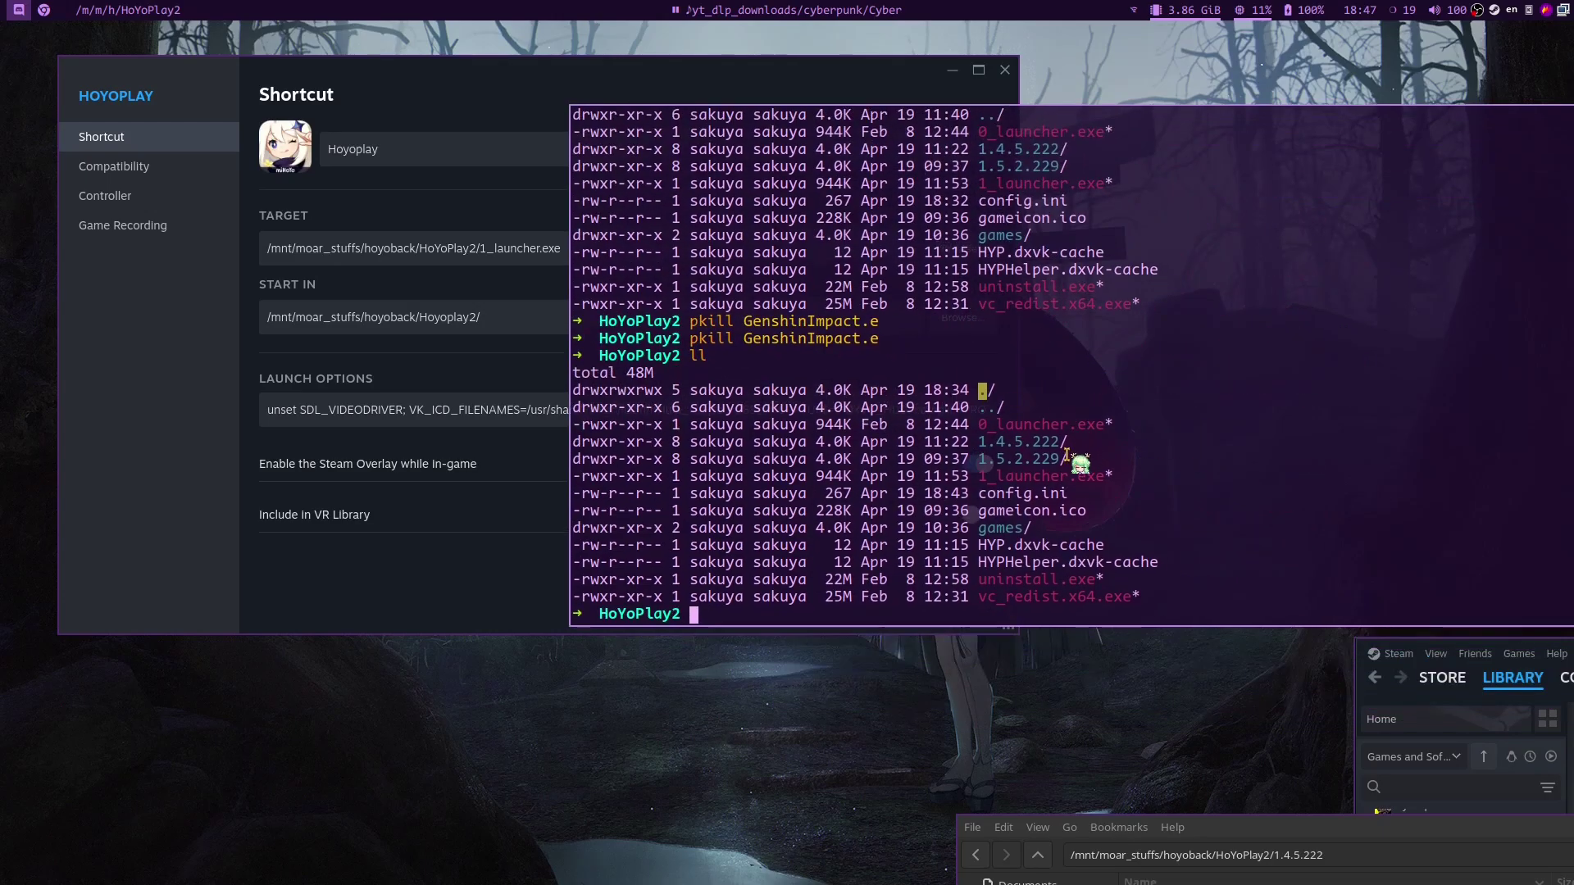
pyautogui.moveTo(973, 455); pyautogui.dragTo(1043, 465)
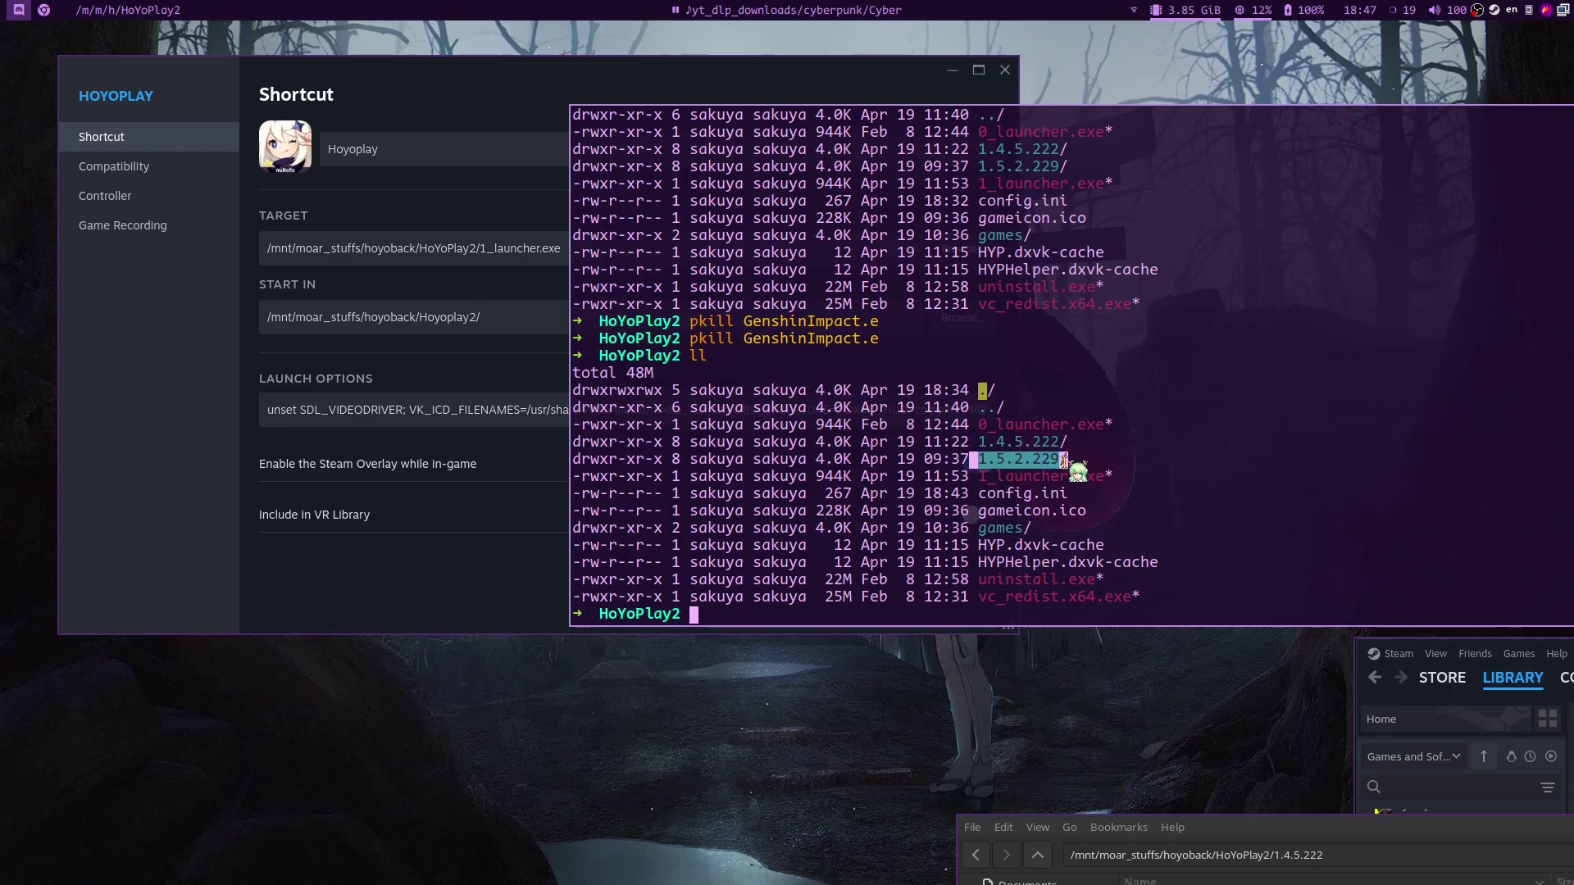
pyautogui.click(1097, 465)
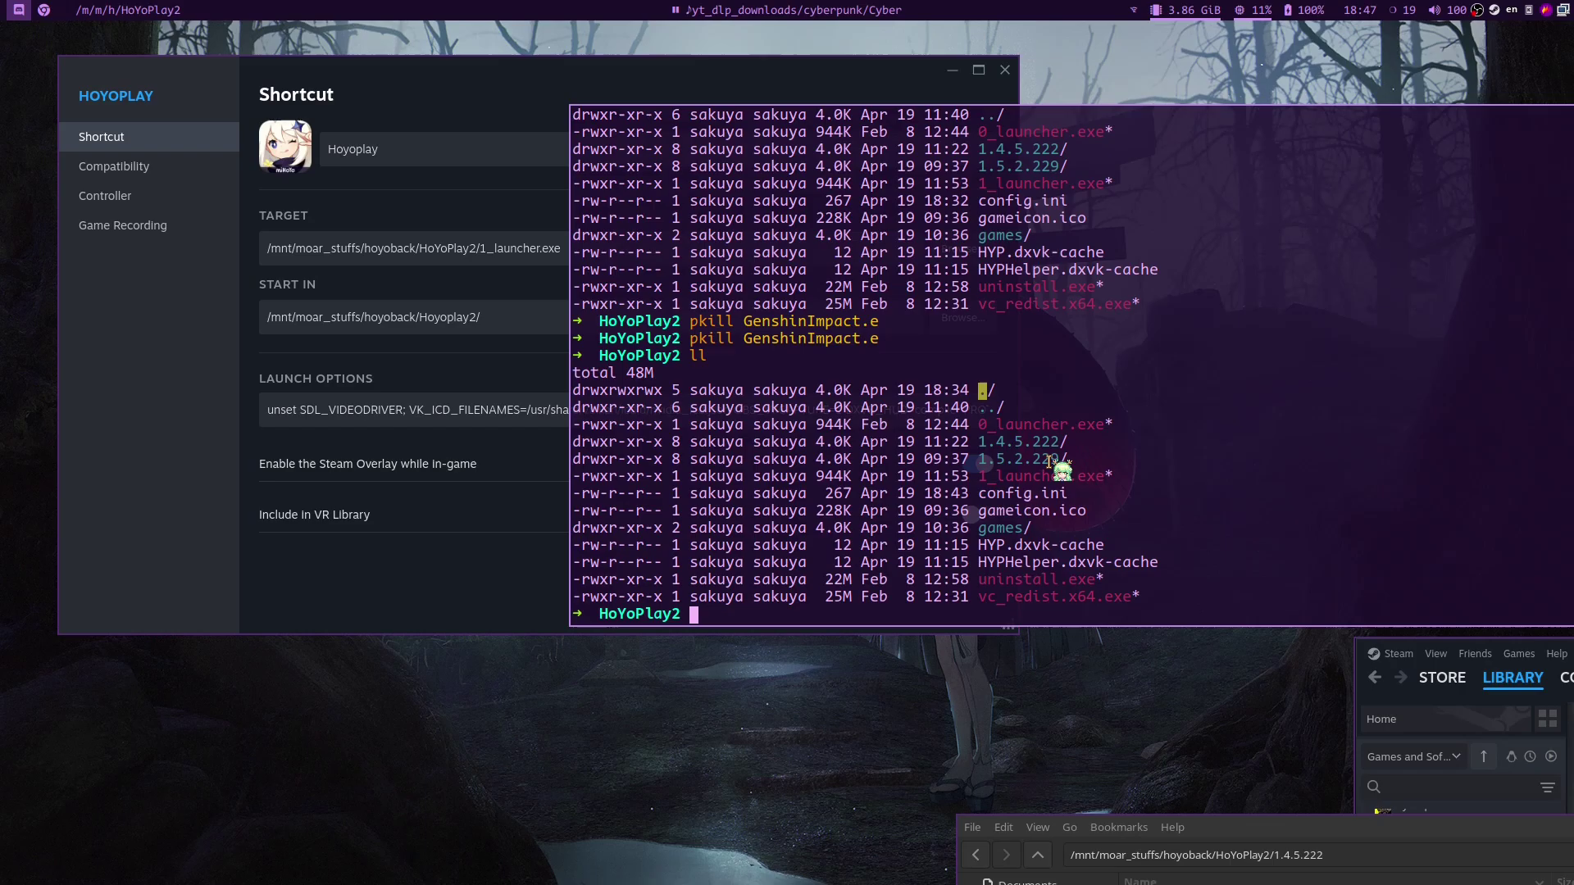
pyautogui.moveTo(913, 517); pyautogui.dragTo(1088, 425)
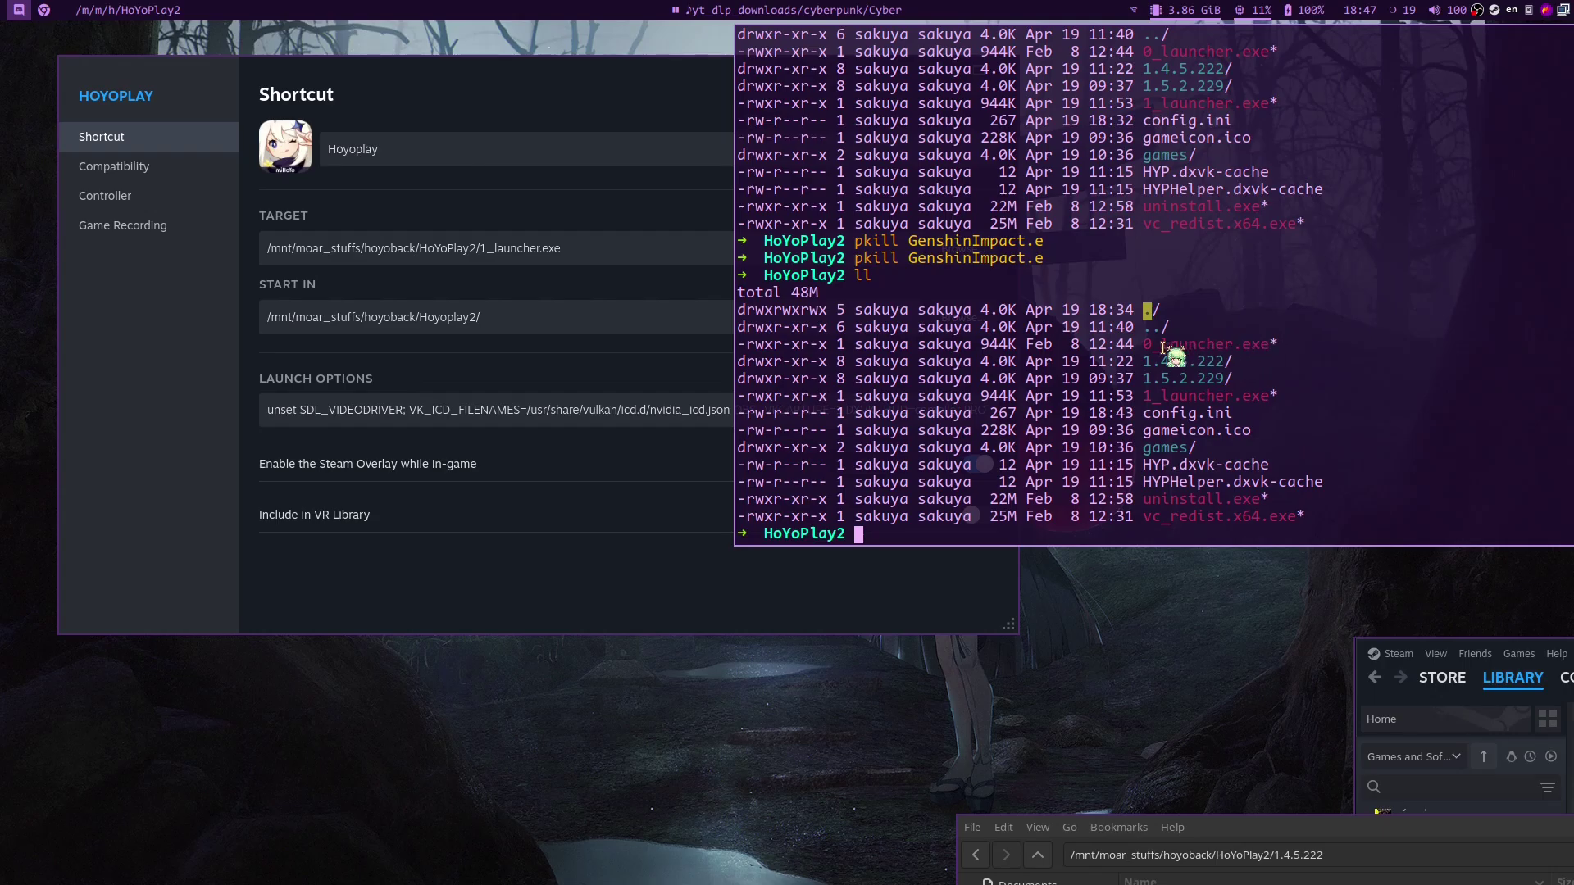
pyautogui.moveTo(1163, 345)
pyautogui.mouseDown()
pyautogui.moveTo(1264, 348)
pyautogui.moveTo(1156, 366)
pyautogui.mouseUp()
pyautogui.click(1168, 396)
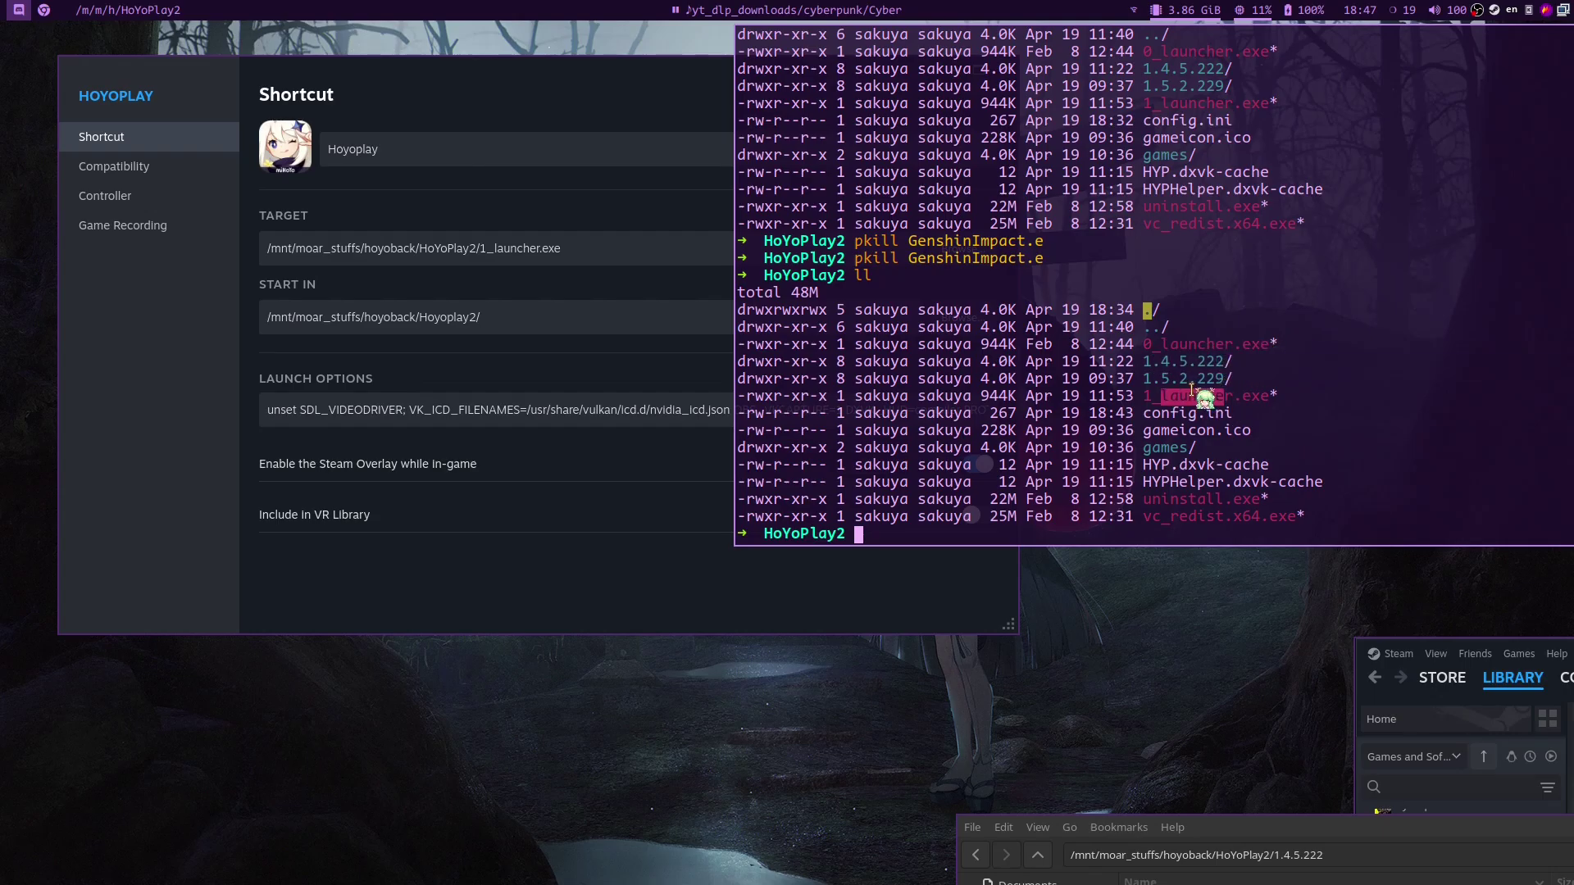
pyautogui.moveTo(1443, 677)
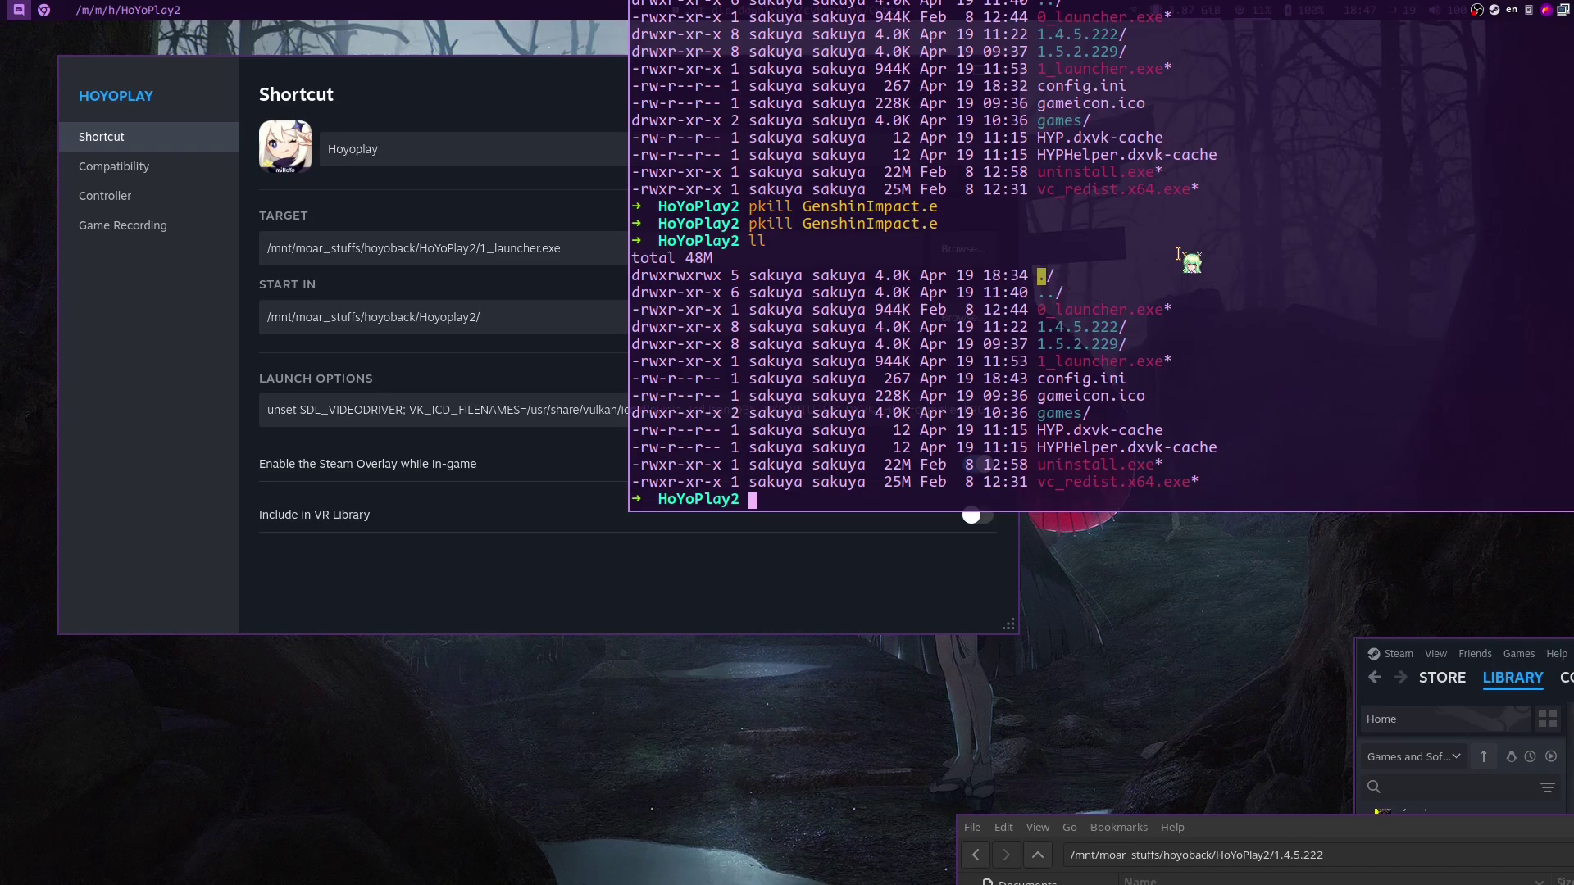
# - Open a second terminal window and place it over the shortcut properties, keeping the HoYoPlay2 file listing readable
pyautogui.press('super+Return')
pyautogui.moveTo(1002, 521); pyautogui.dragTo(679, 785)
pyautogui.moveTo(984, 442); pyautogui.dragTo(1180, 337)
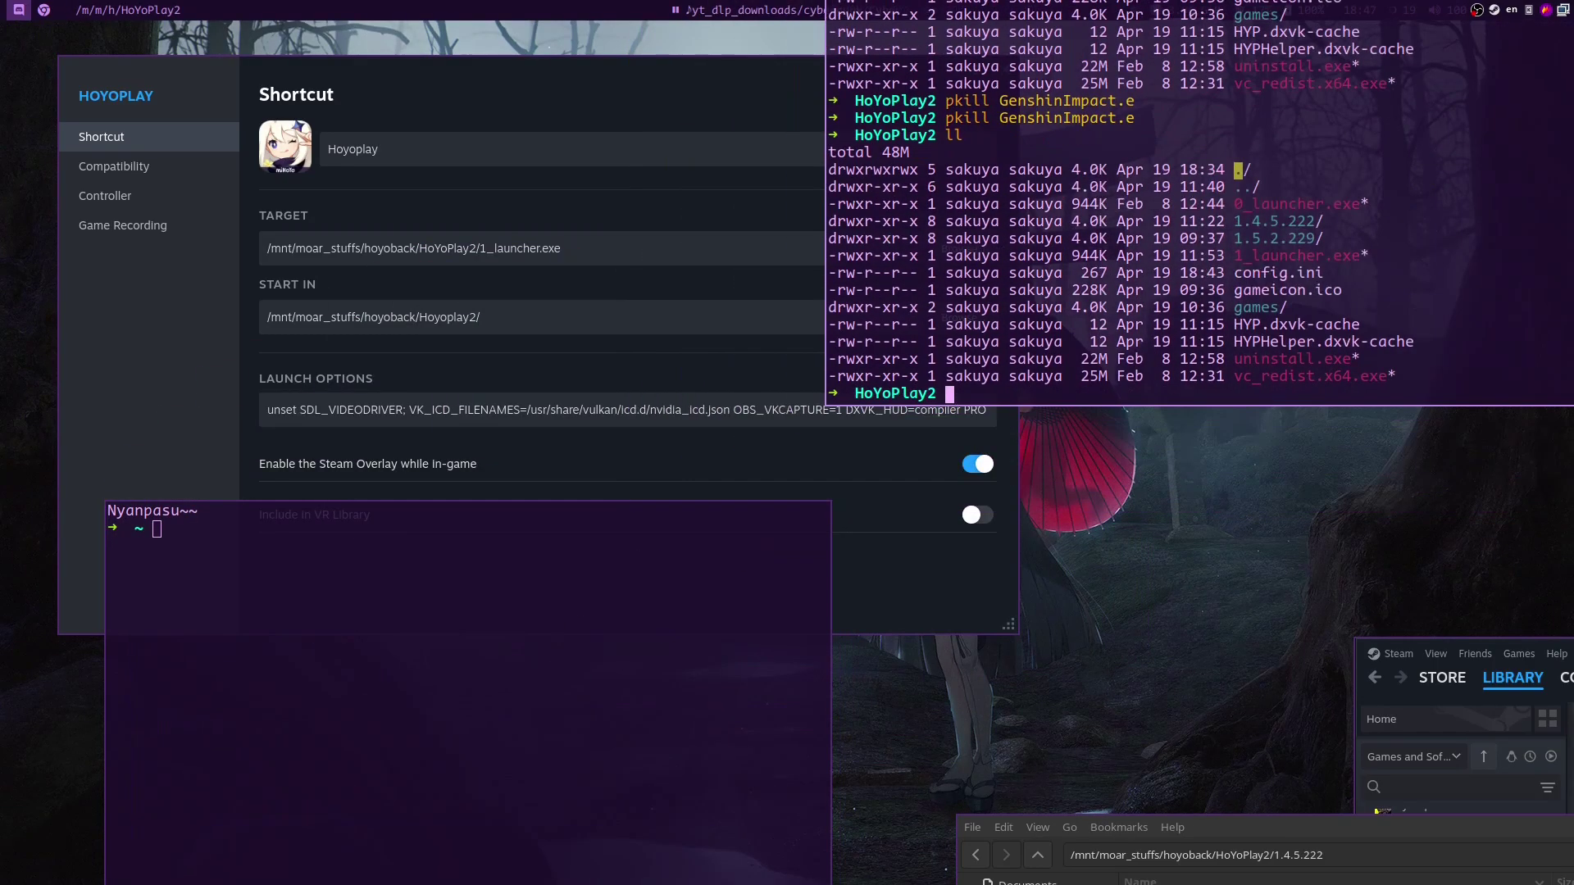
pyautogui.moveTo(679, 786); pyautogui.dragTo(737, 564)
pyautogui.write('sha1pass')
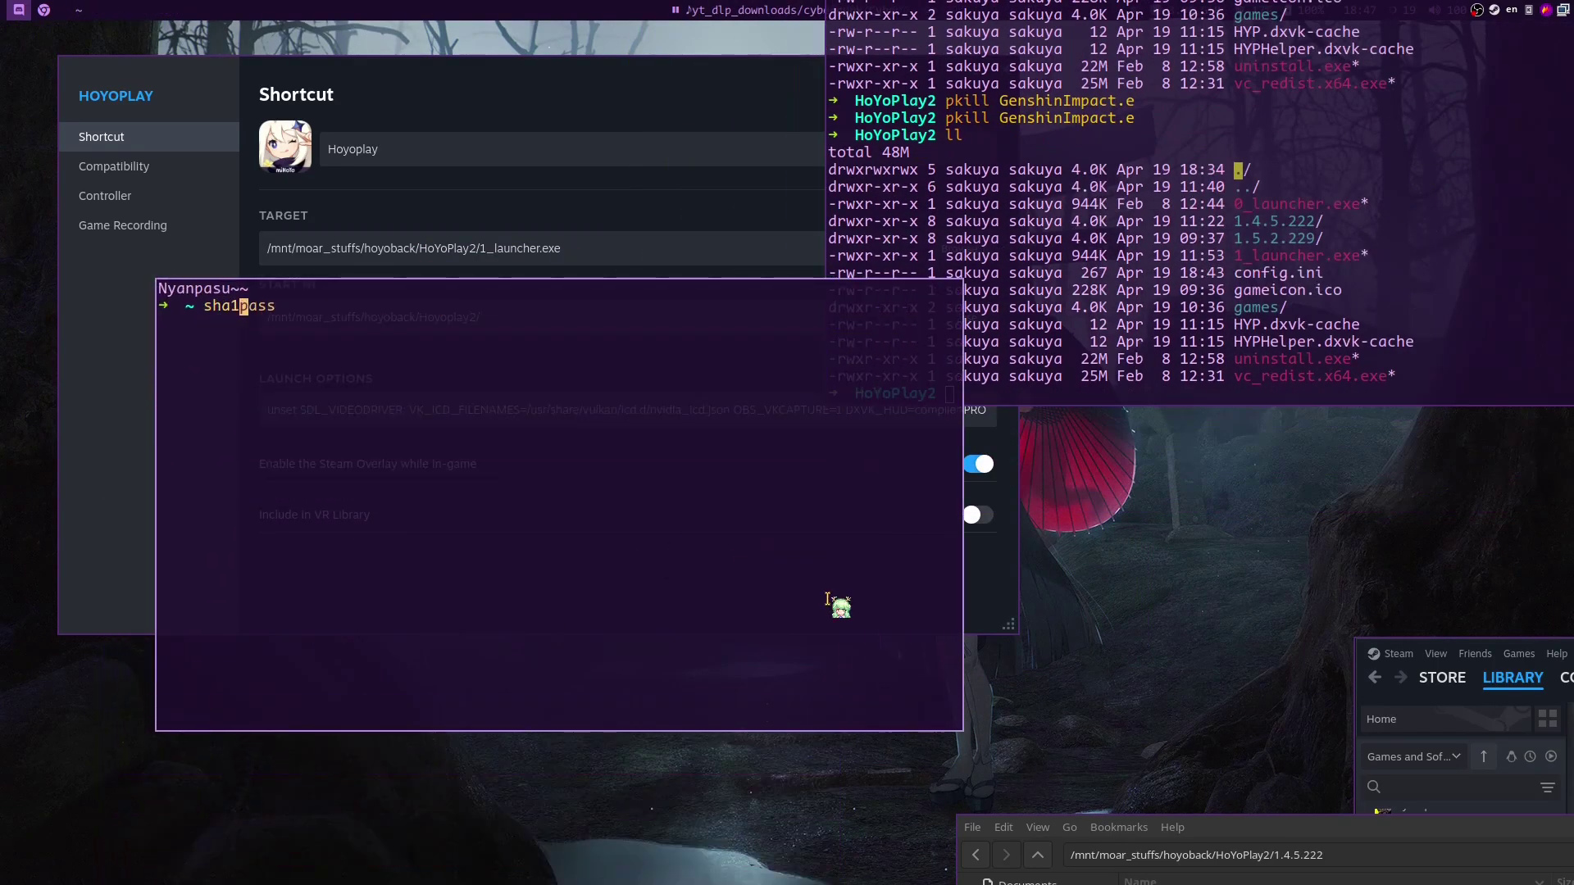
pyautogui.press('BackSpace')
pyautogui.press('BackSpace')
pyautogui.press('BackSpace')
pyautogui.press('BackSpace')
pyautogui.press('Tab')
pyautogui.press('Tab')
pyautogui.press('Tab')
pyautogui.press('Tab')
pyautogui.write('0')
pyautogui.hotkey('ctrl', 'u')
# - Change the new terminal's working directory to the HoYoPlay2 folder in /mnt/moar_stuffs/hoyoback
pyautogui.write('cd /mnt/moar_stuffs/hoyoback/HoYoPlay')
pyautogui.press('Return')
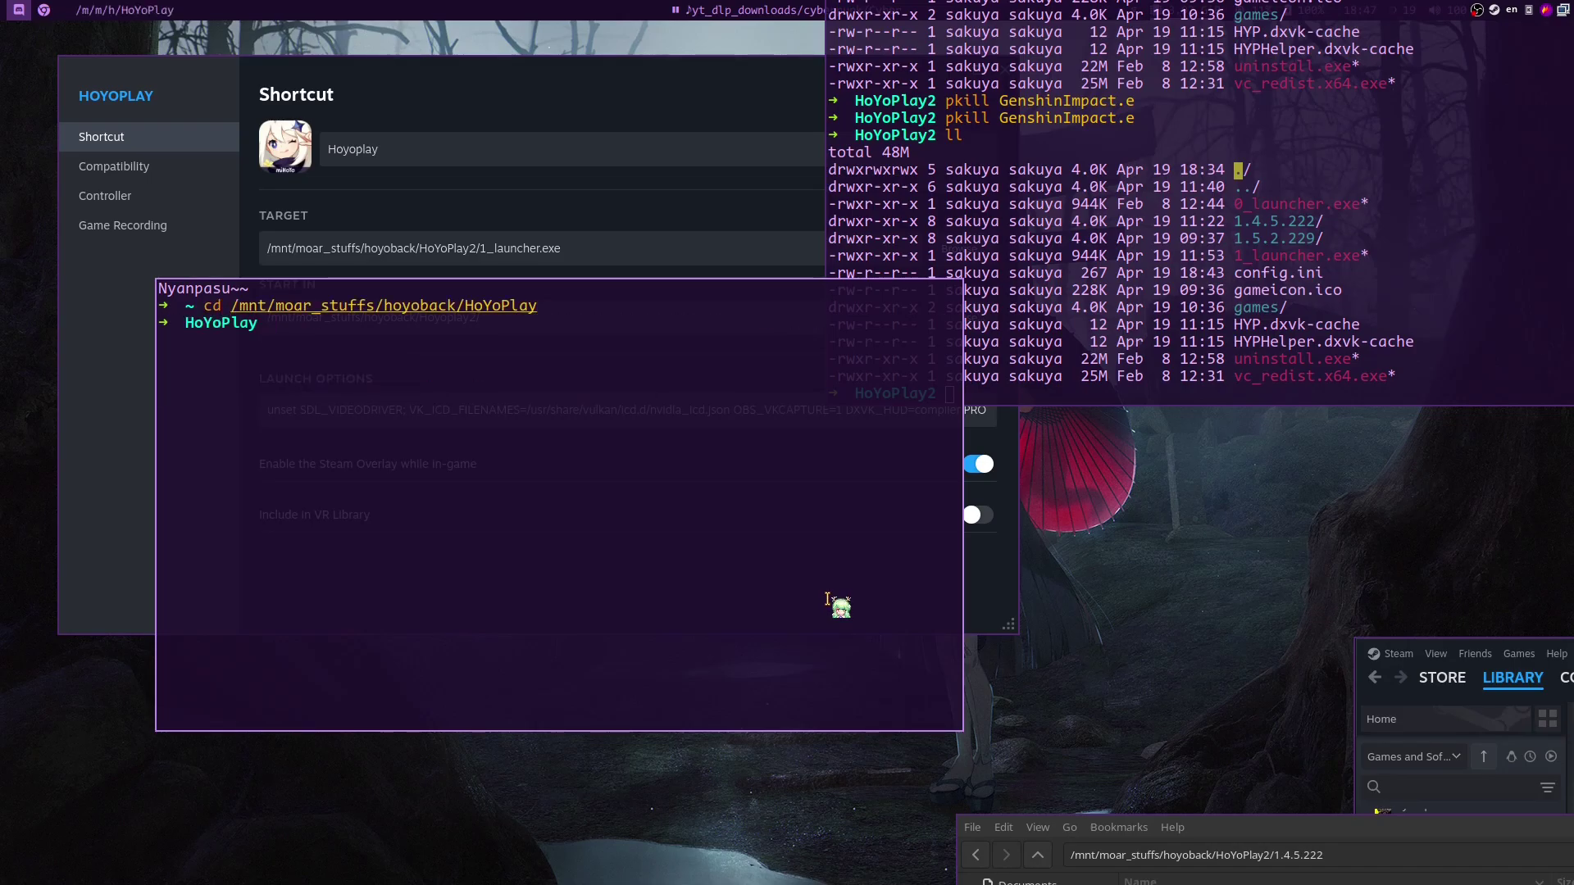
pyautogui.write('..')
pyautogui.press('Return')
pyautogui.write('cd')
pyautogui.press('Tab')
pyautogui.press('Tab')
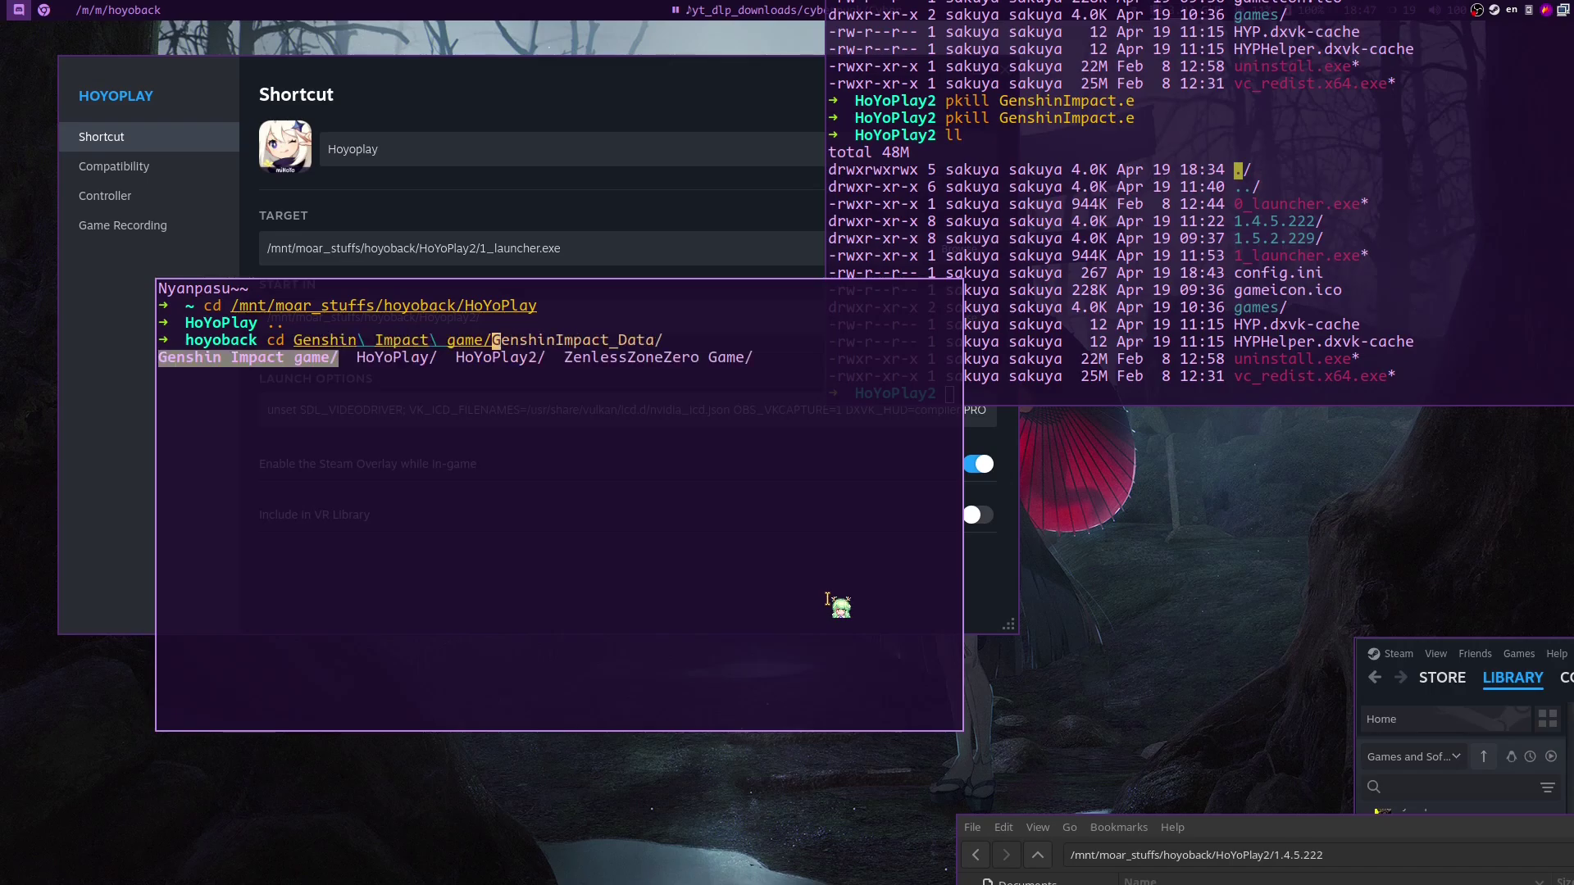
pyautogui.press('Tab')
pyautogui.press('Tab')
pyautogui.press('Return')
pyautogui.press('Return')
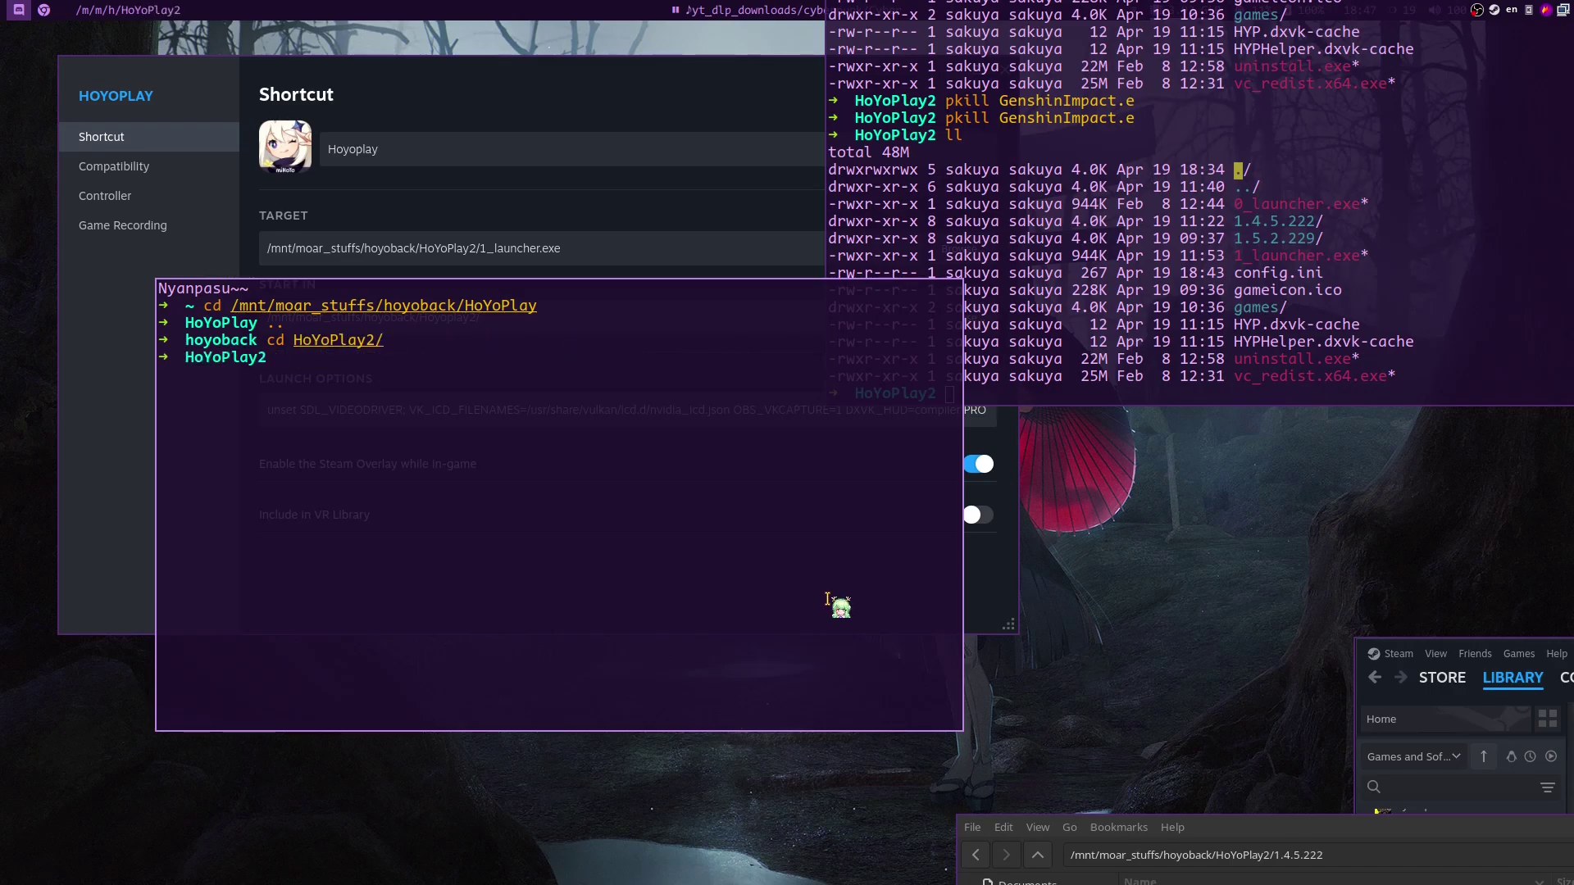
# - Compute the SHA-1 checksum of 0_launcher.exe with sha1sum, widening the terminal window to fit the output
pyautogui.write('djs')
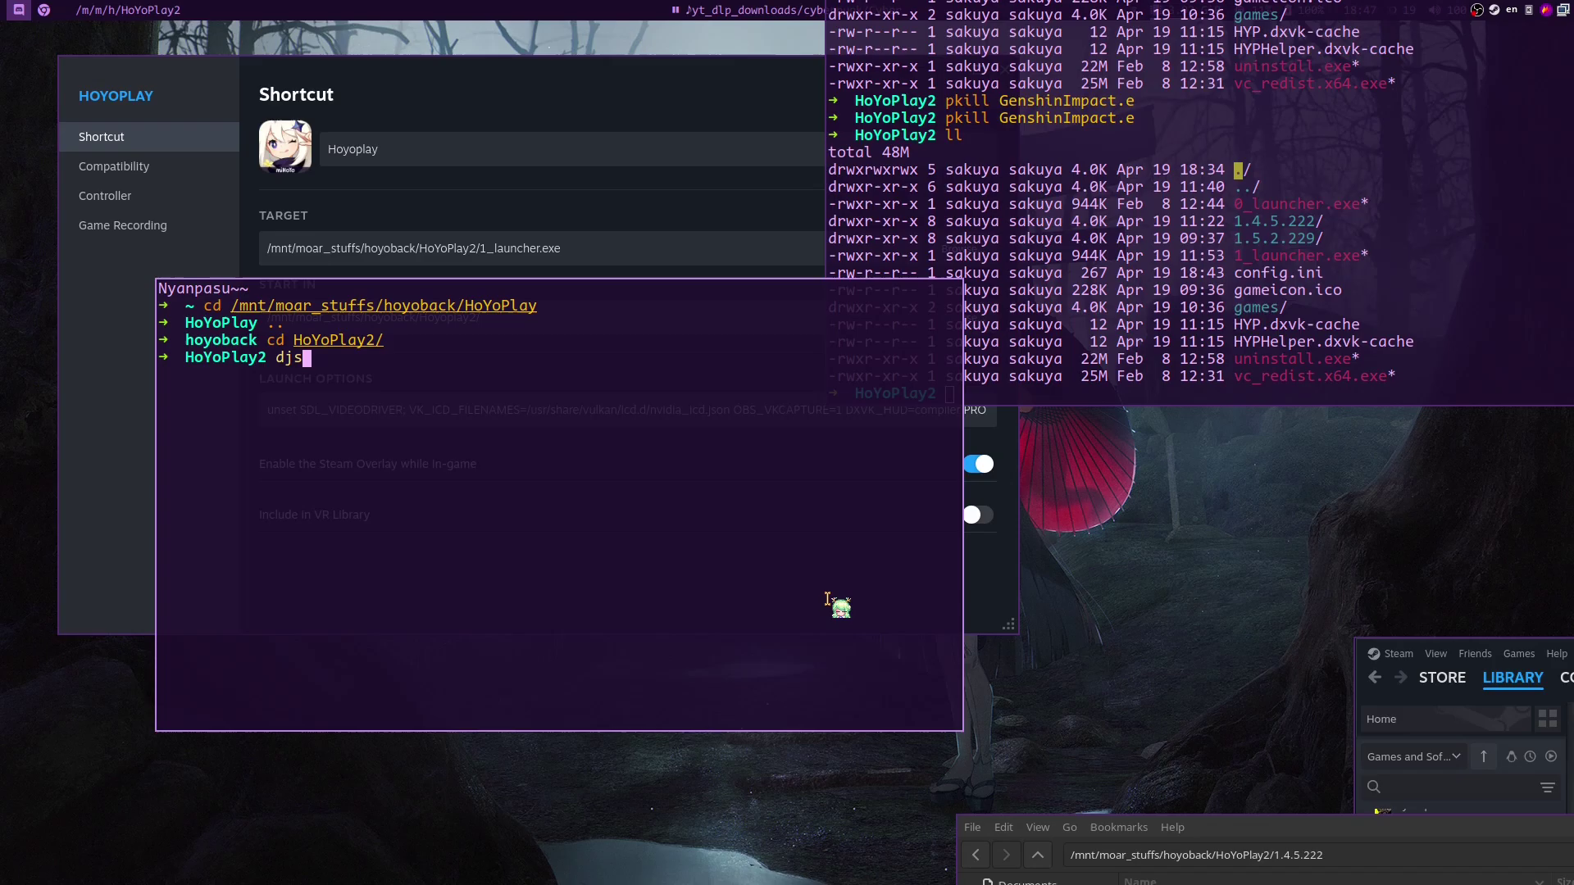
pyautogui.write('sha')
pyautogui.press('Up')
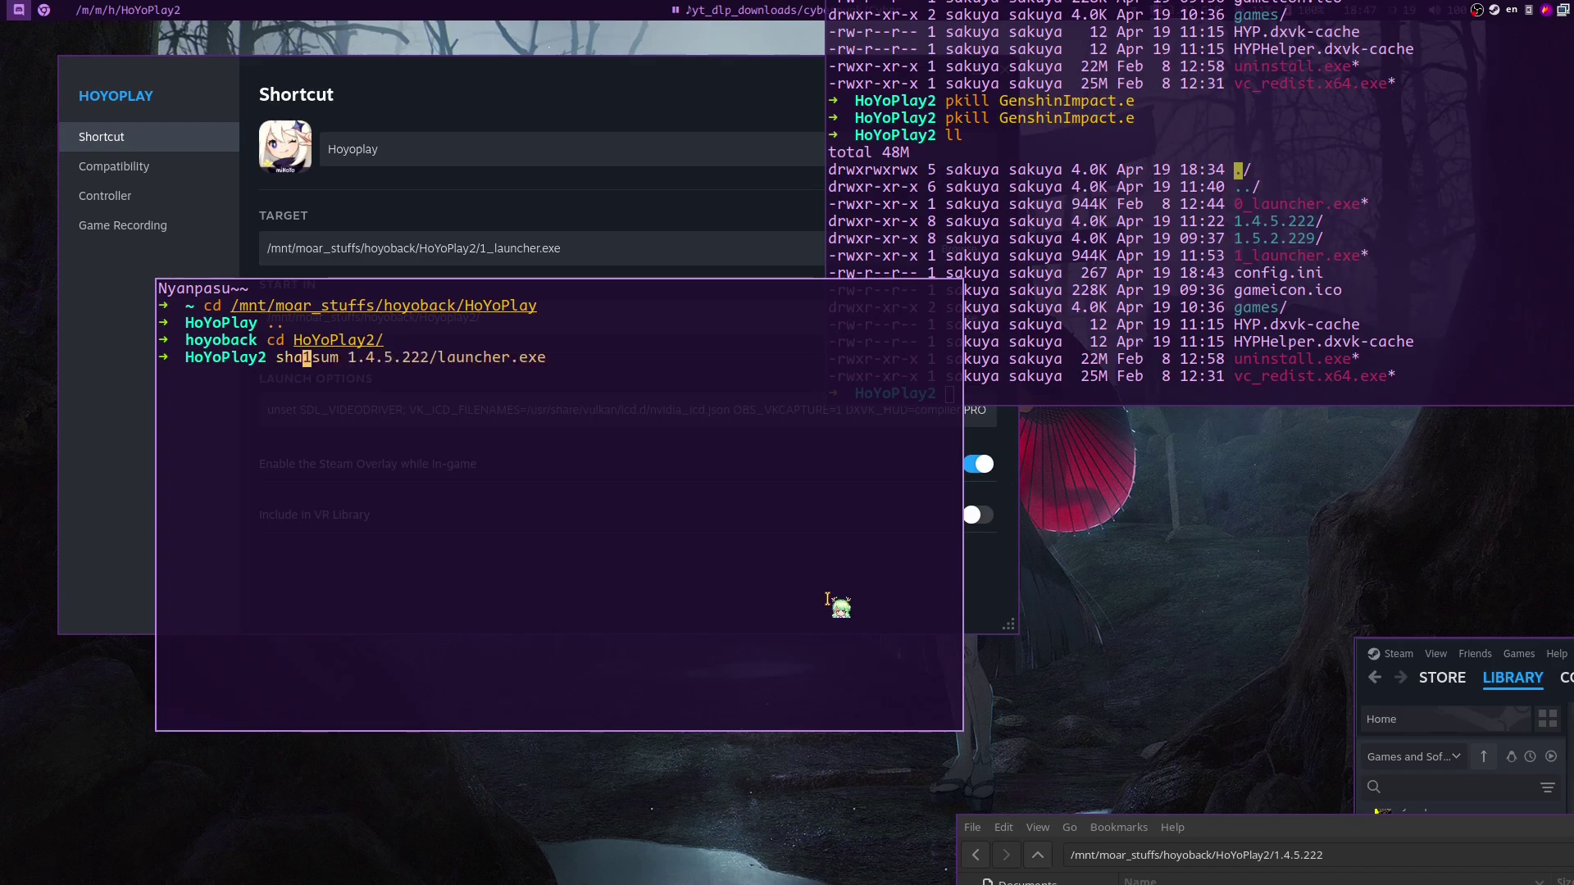
pyautogui.press('End')
pyautogui.hotkey('ctrl', 'w')
pyautogui.hotkey('ctrl', 'w')
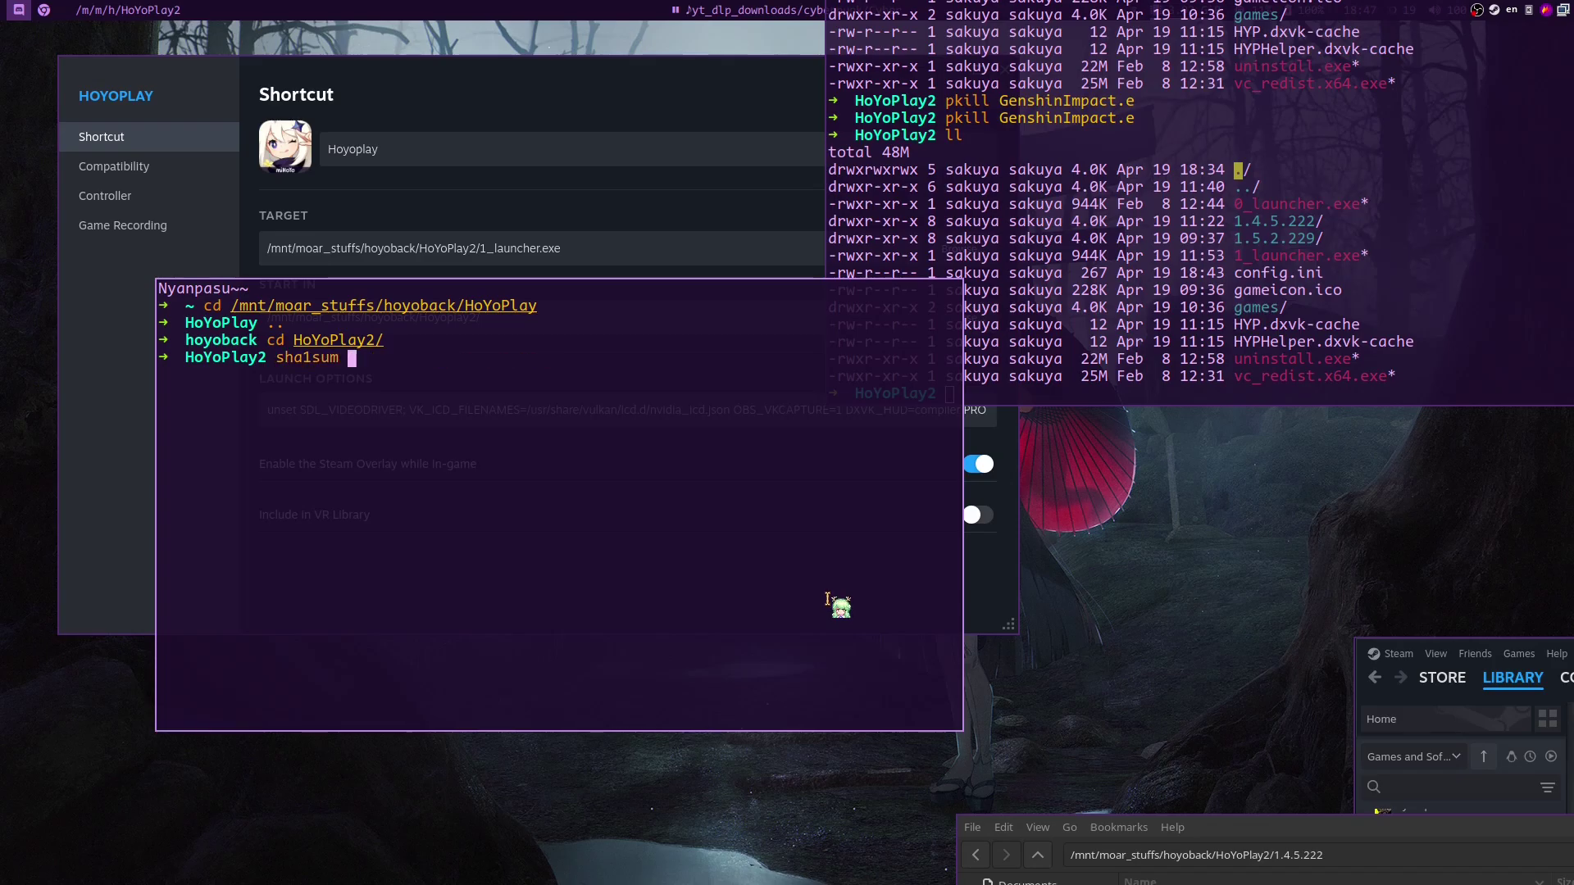
pyautogui.write('0_launcher.exe')
pyautogui.moveTo(857, 615); pyautogui.dragTo(1065, 671)
pyautogui.press('Return')
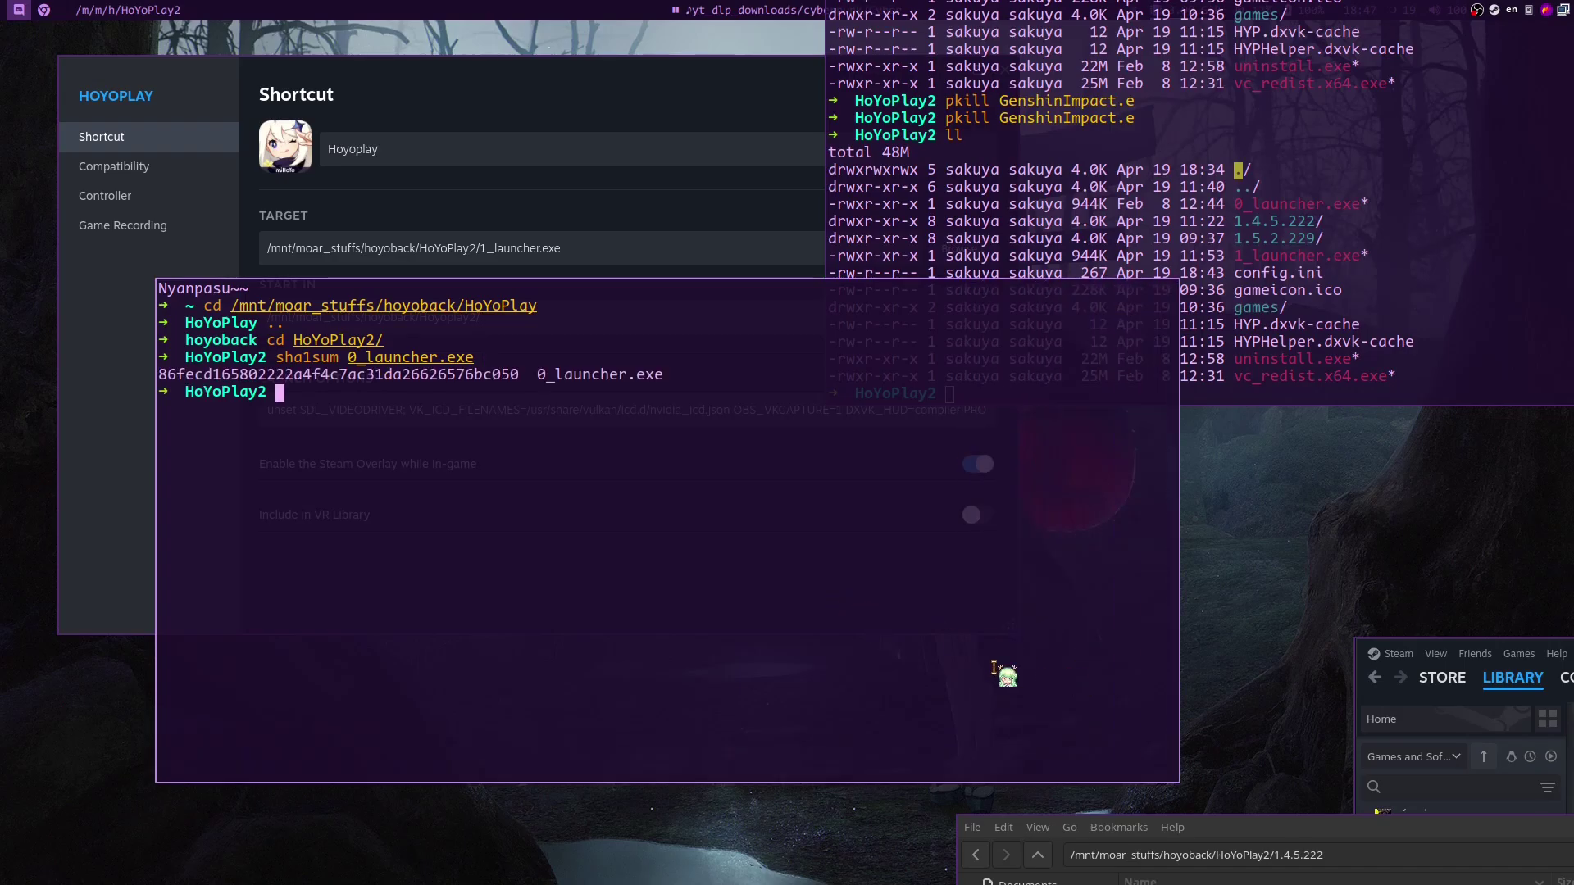
pyautogui.moveTo(474, 377); pyautogui.dragTo(215, 379)
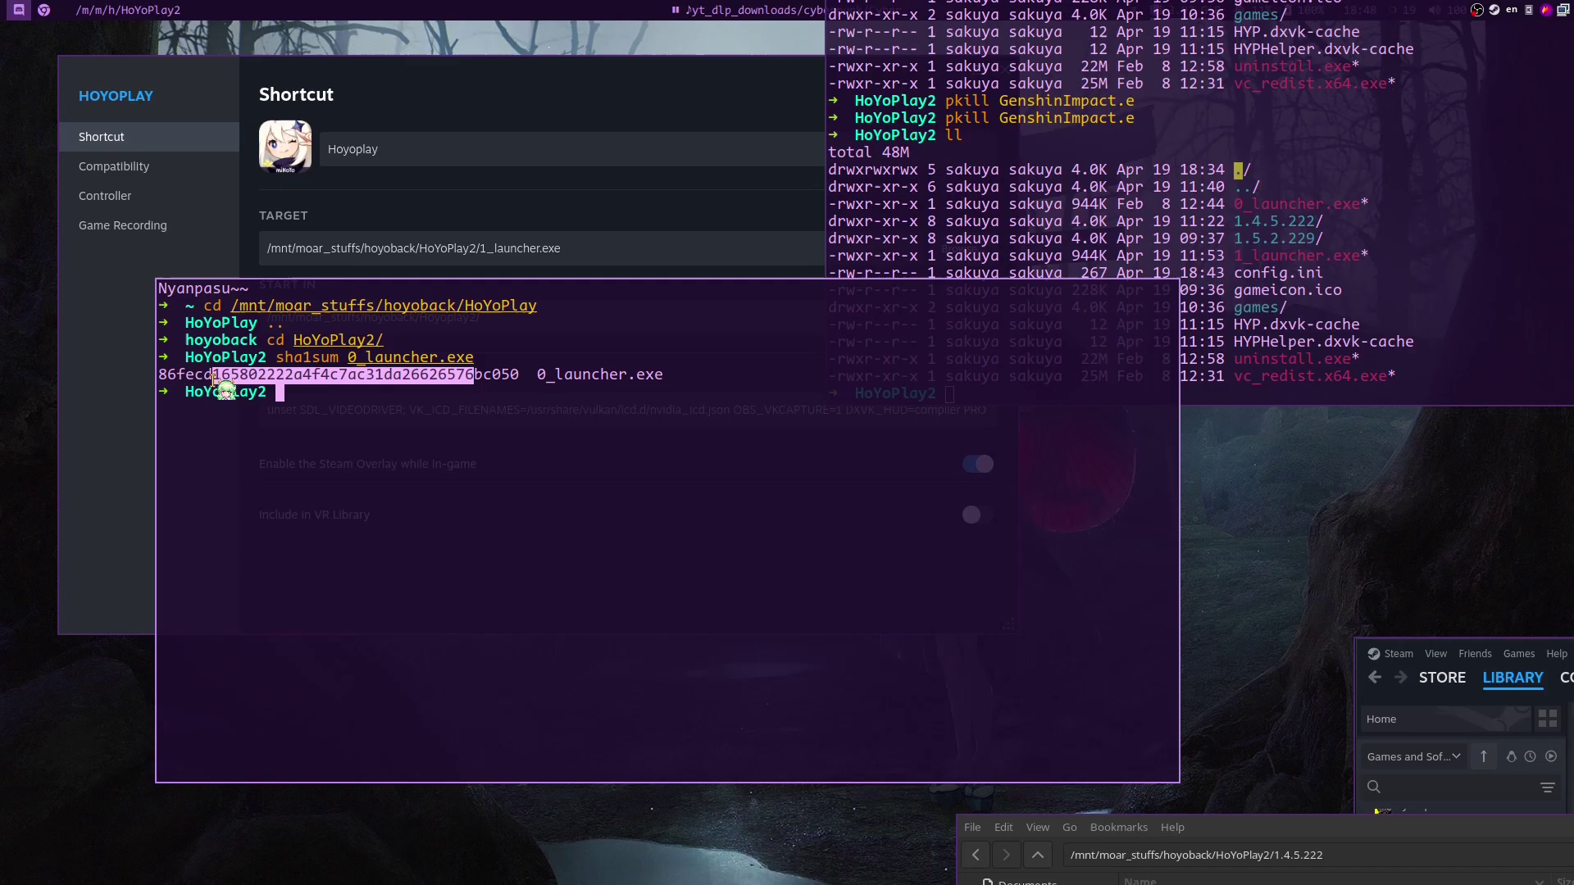
pyautogui.click(440, 404)
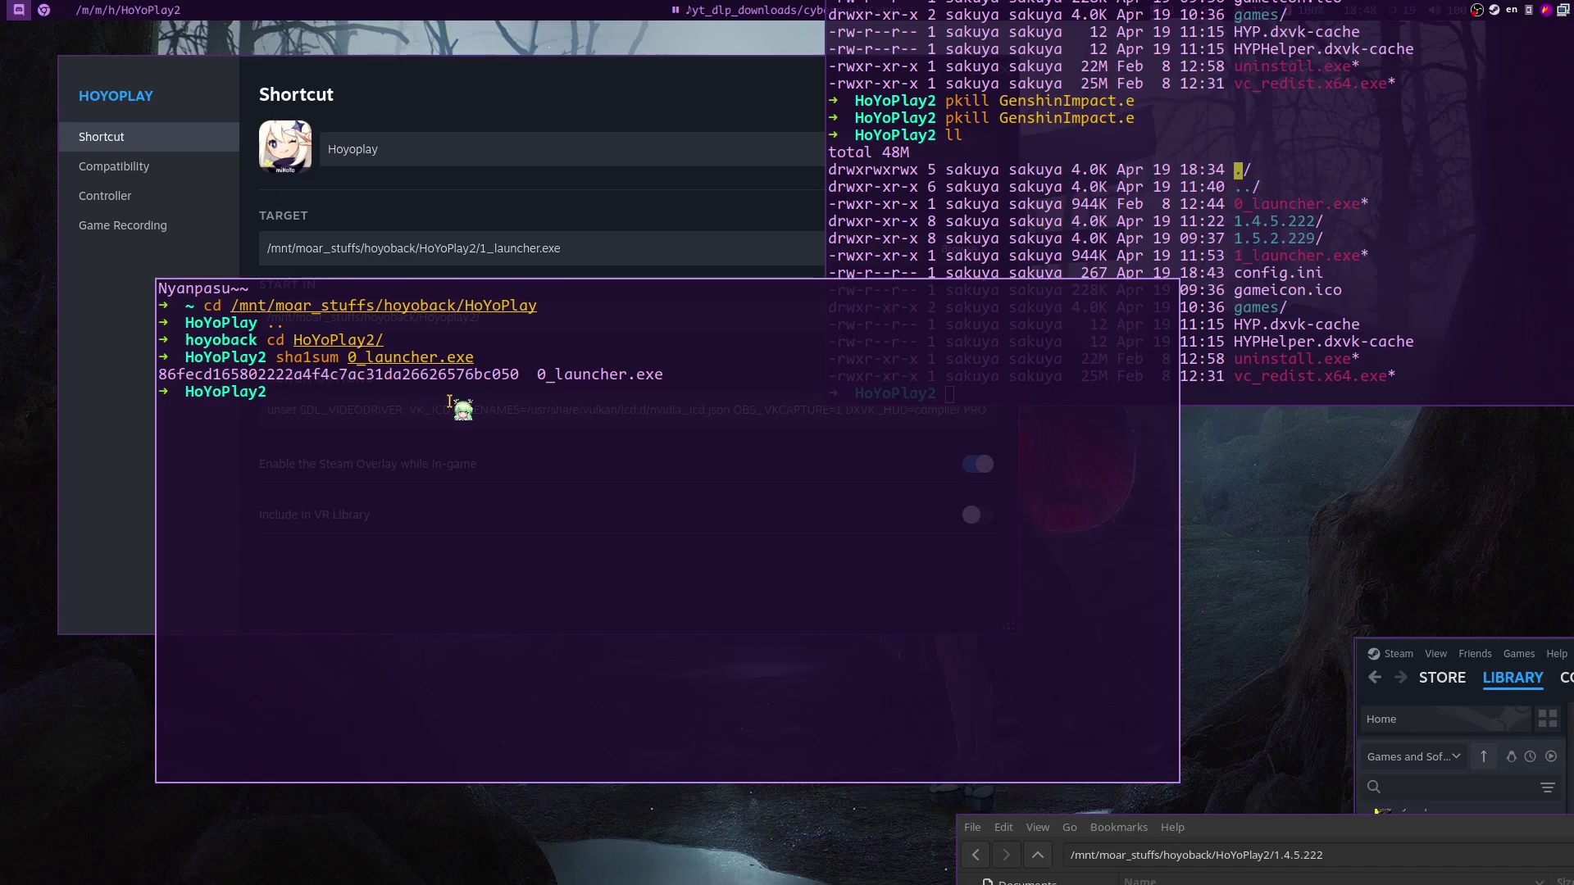
# - Run sha1sum on 1.4.5.222/launcher.exe and compare its checksum with the one for 0_launcher.exe
pyautogui.write('sha1sum 1.')
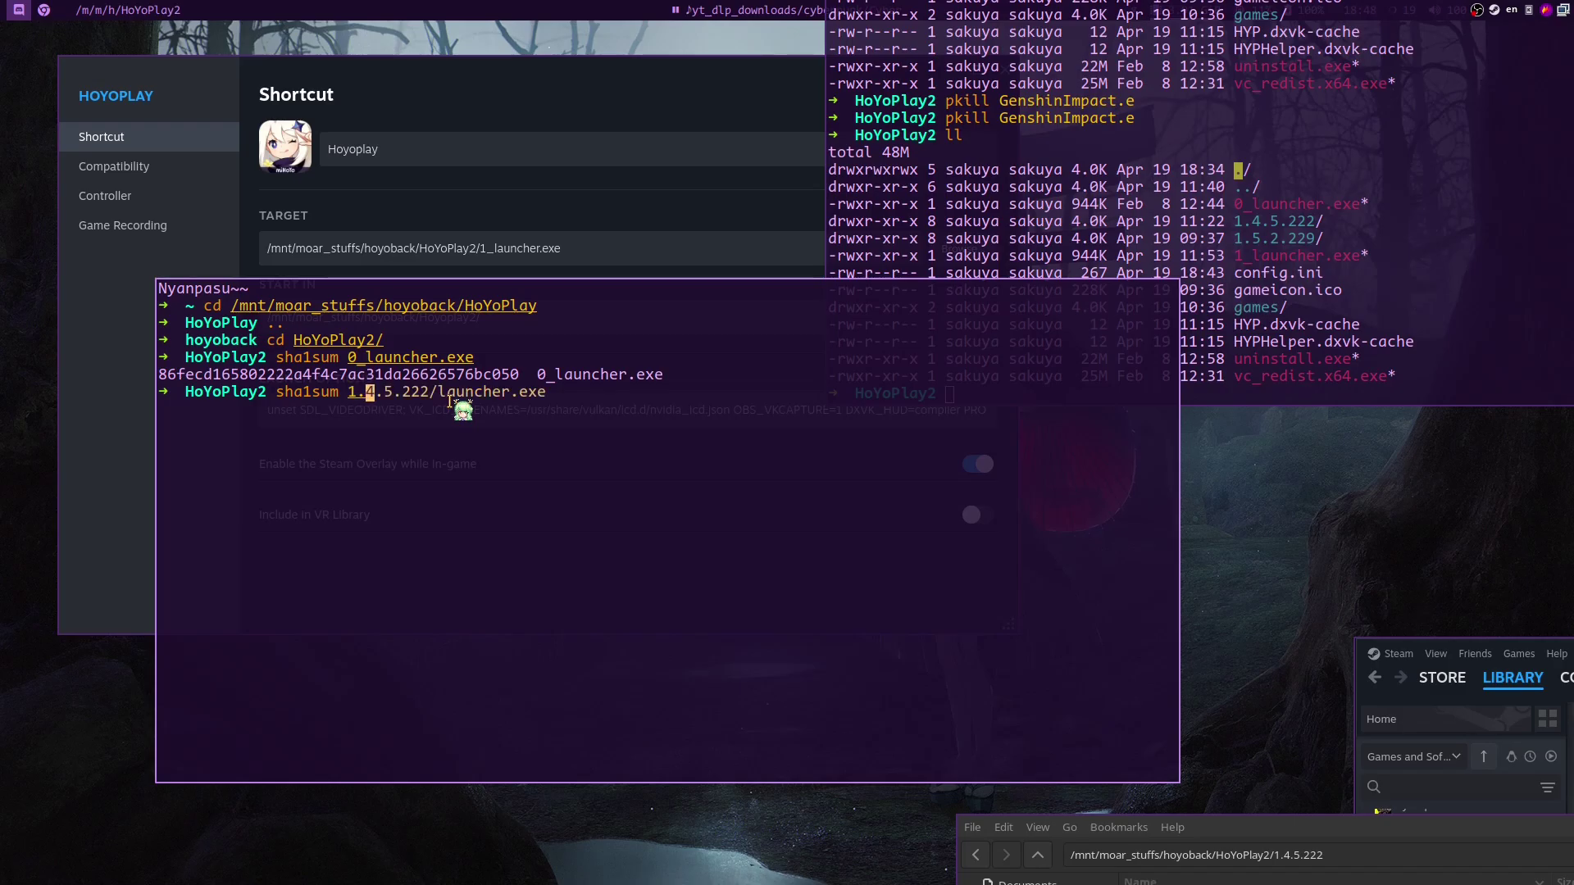
pyautogui.press('Right')
pyautogui.press('Return')
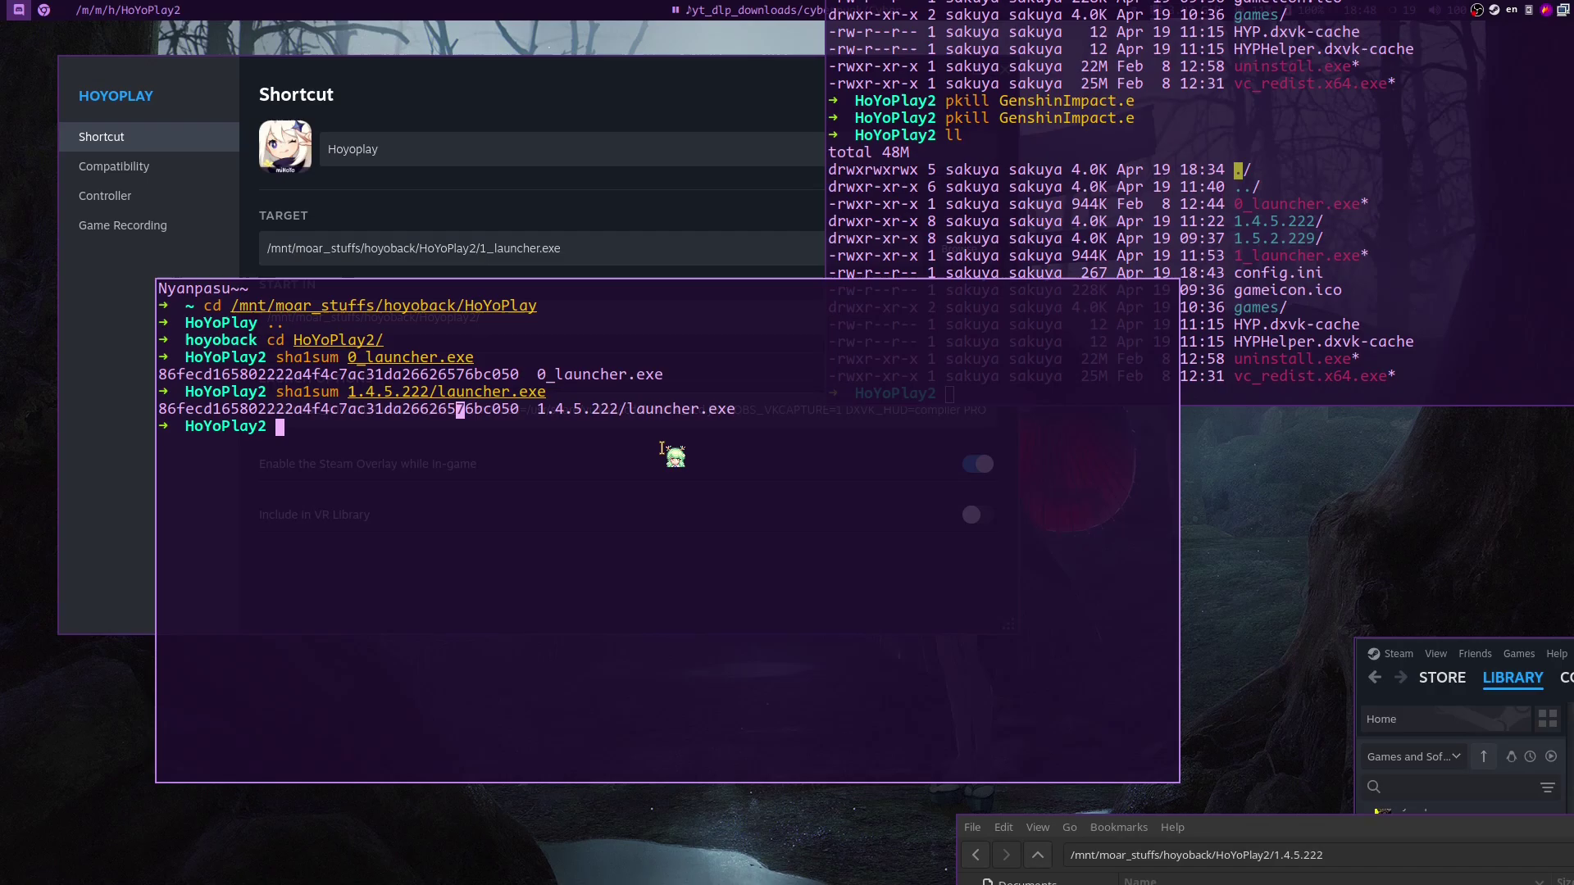
pyautogui.moveTo(591, 376); pyautogui.dragTo(548, 375)
pyautogui.moveTo(623, 410); pyautogui.dragTo(520, 410)
pyautogui.click(633, 416)
# - Compute the SHA-1 checksum of 1_launcher.exe with sha1sum and inspect the hash
pyautogui.press('Up')
pyautogui.hotkey('ctrl', 'w')
pyautogui.hotkey('ctrl', 'w')
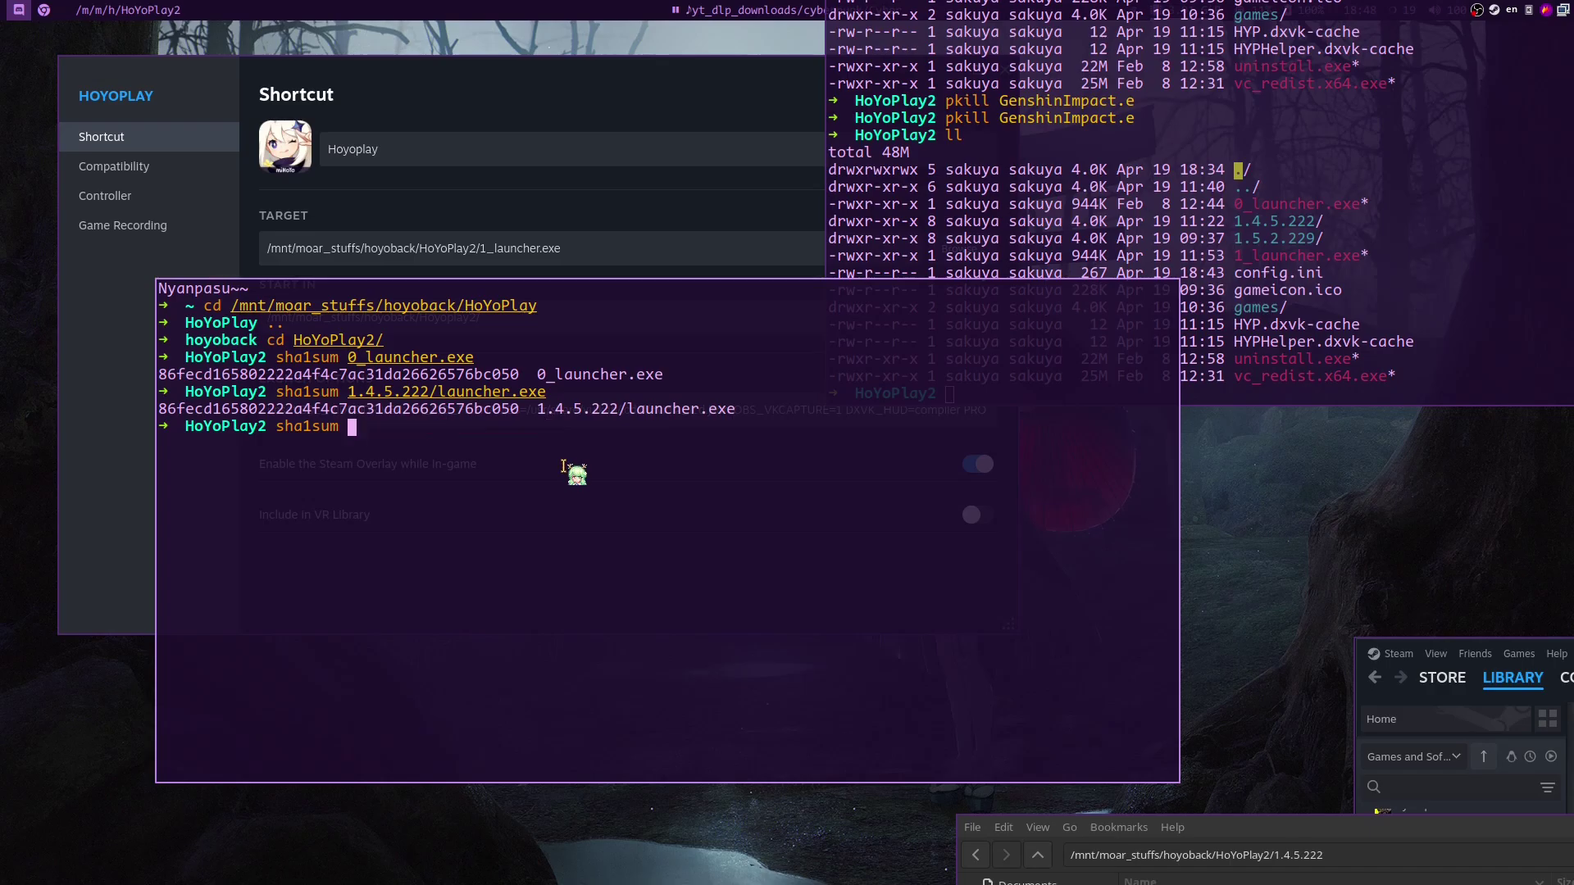
pyautogui.write('1')
pyautogui.press('Tab')
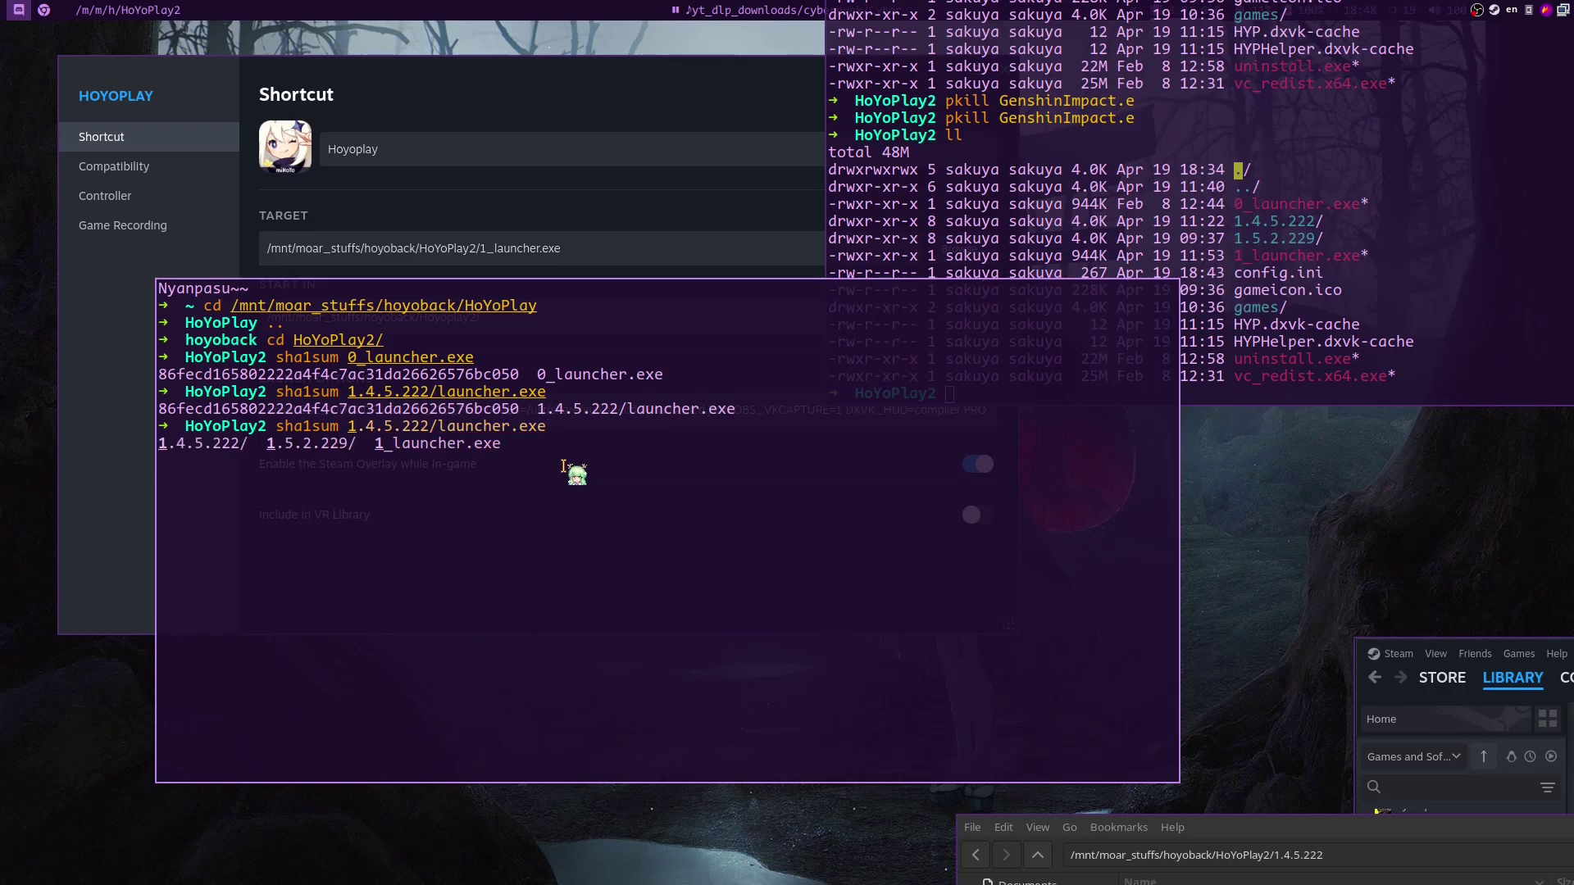
pyautogui.press('Tab')
pyautogui.press('Tab')
pyautogui.press('Tab')
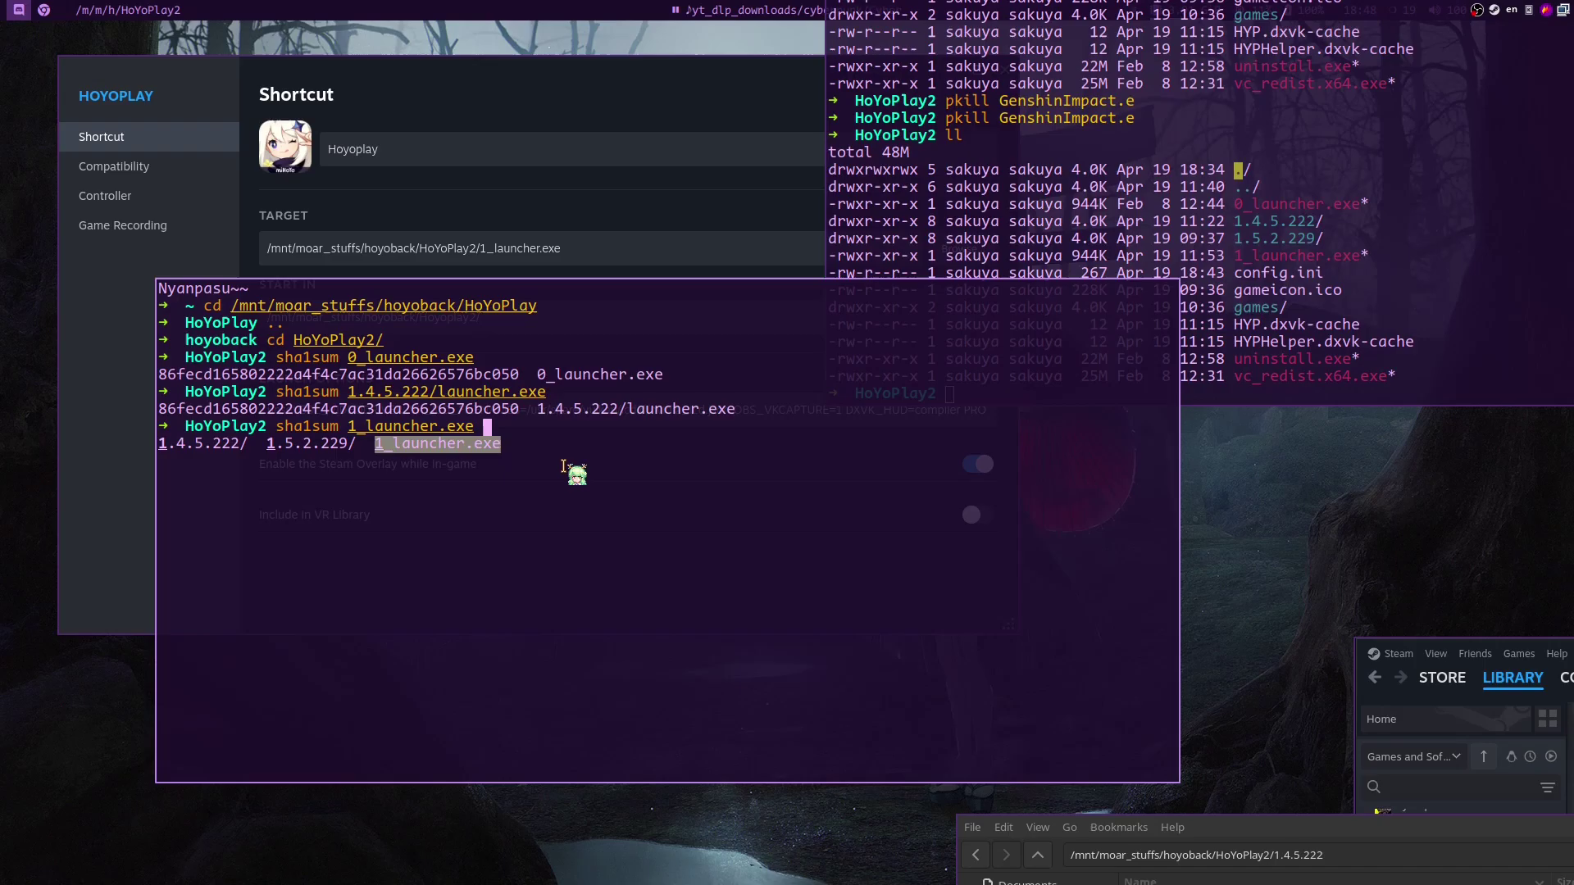
pyautogui.press('Return')
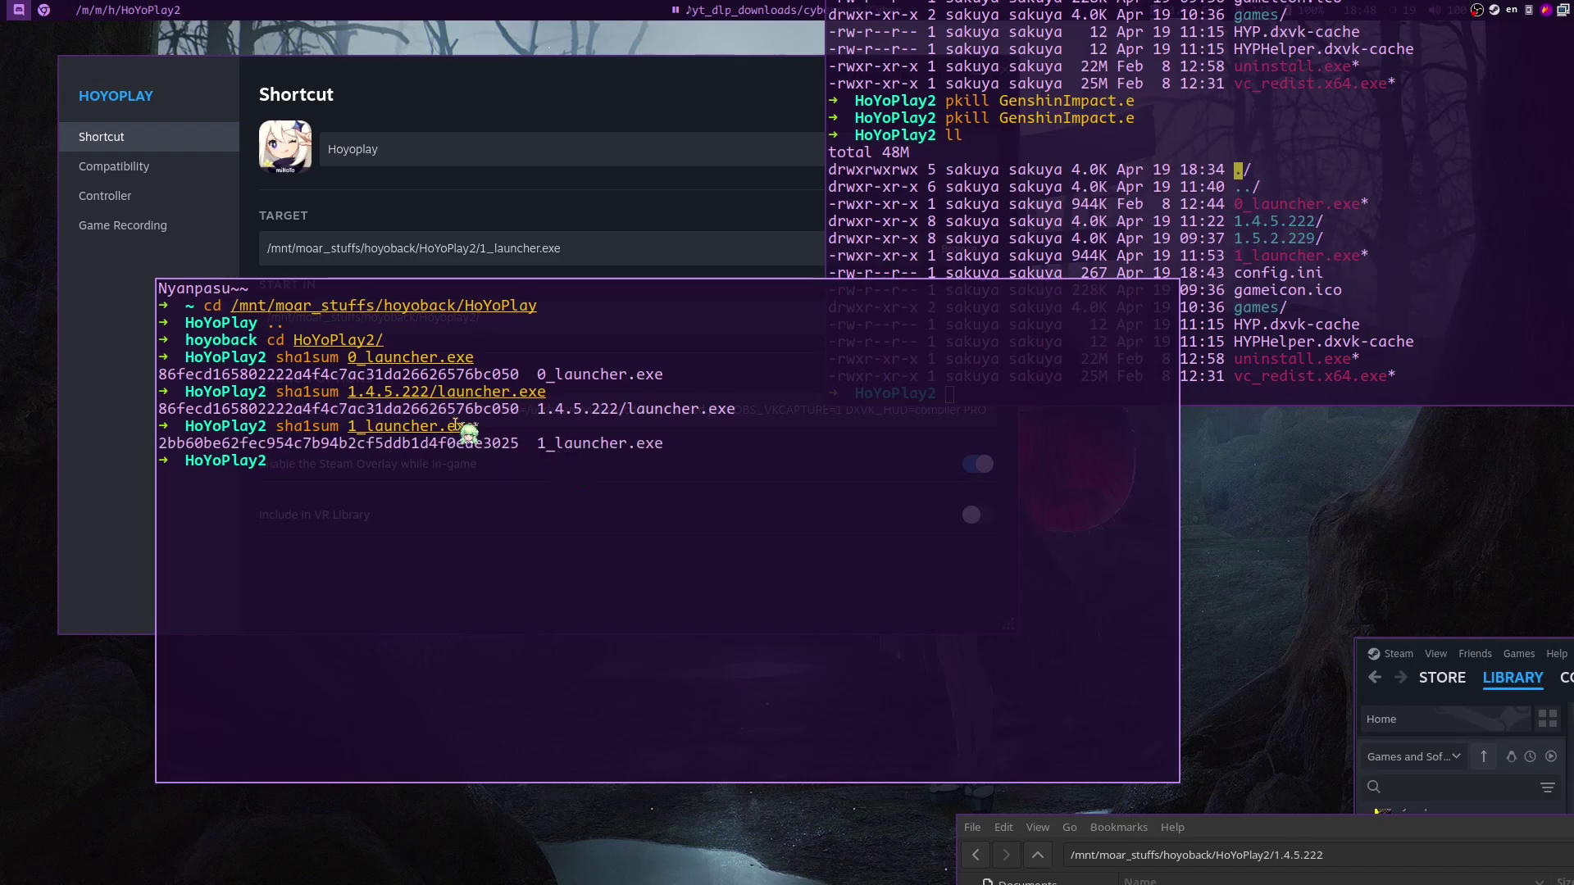
pyautogui.moveTo(491, 444); pyautogui.dragTo(178, 445)
pyautogui.click(208, 445)
# - Compute the SHA-1 checksum of 1.5.2.229/launcher.exe with sha1sum
pyautogui.write('sha1sum ')
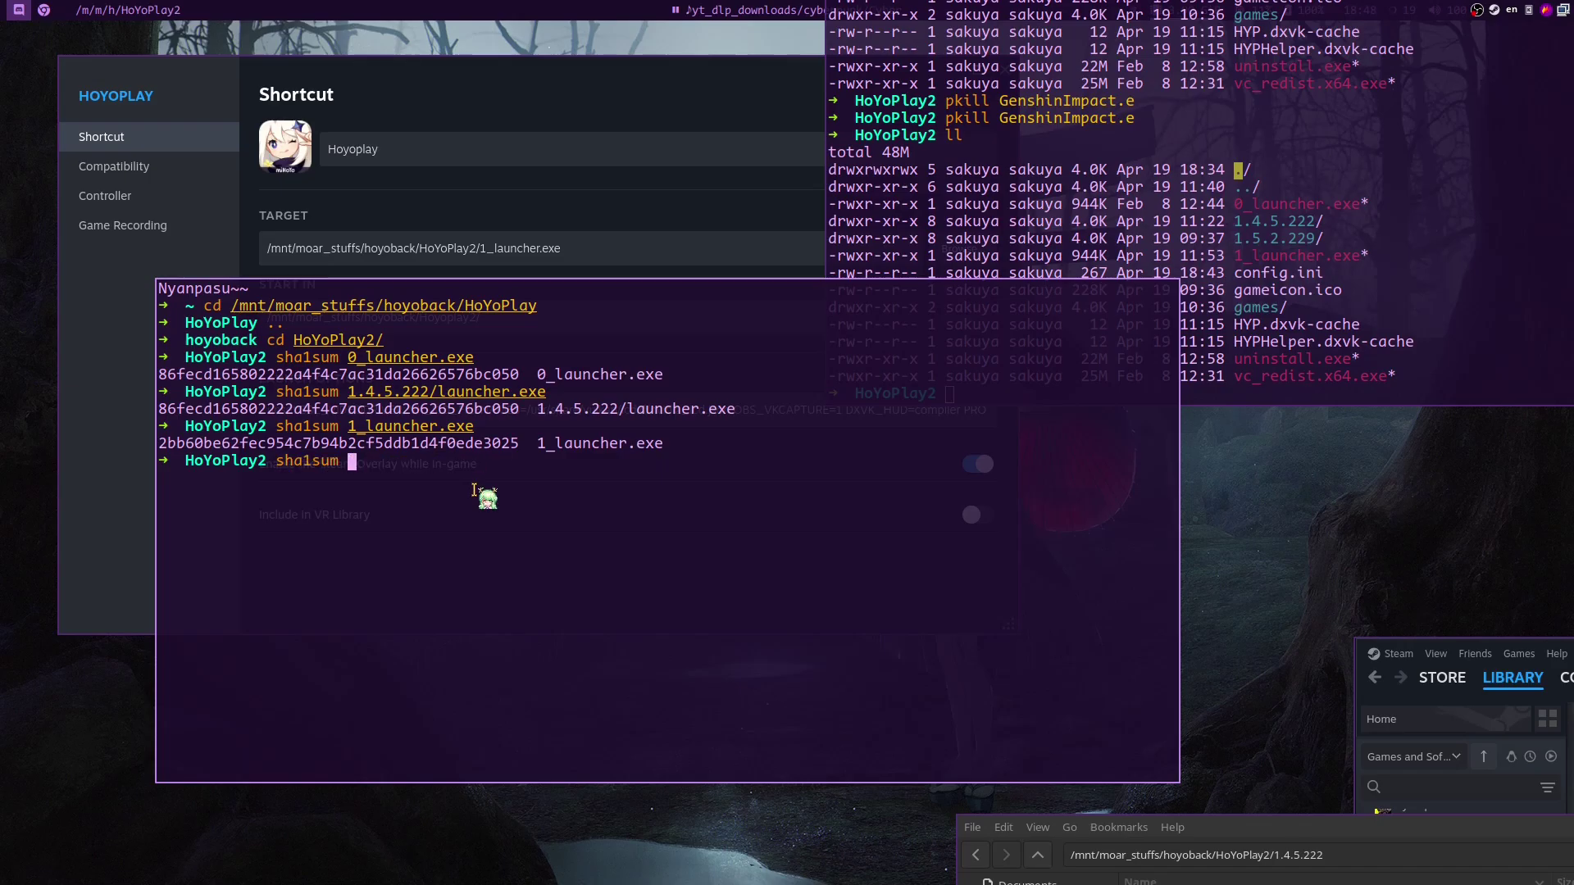
pyautogui.write('1.')
pyautogui.press('Tab')
pyautogui.press('Tab')
pyautogui.press('Tab')
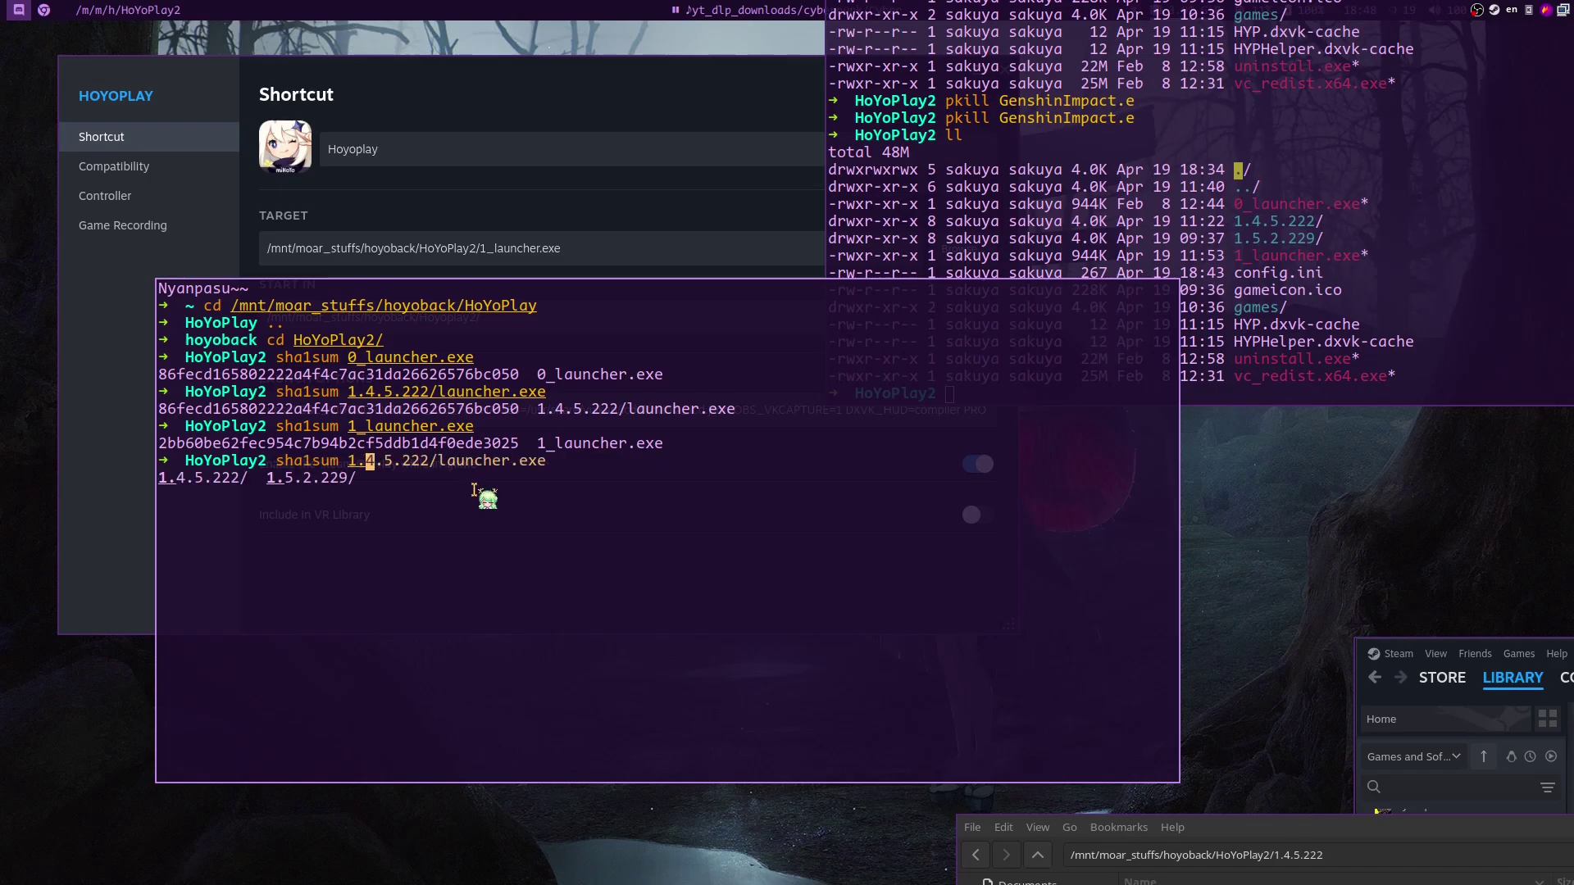
pyautogui.press('Tab')
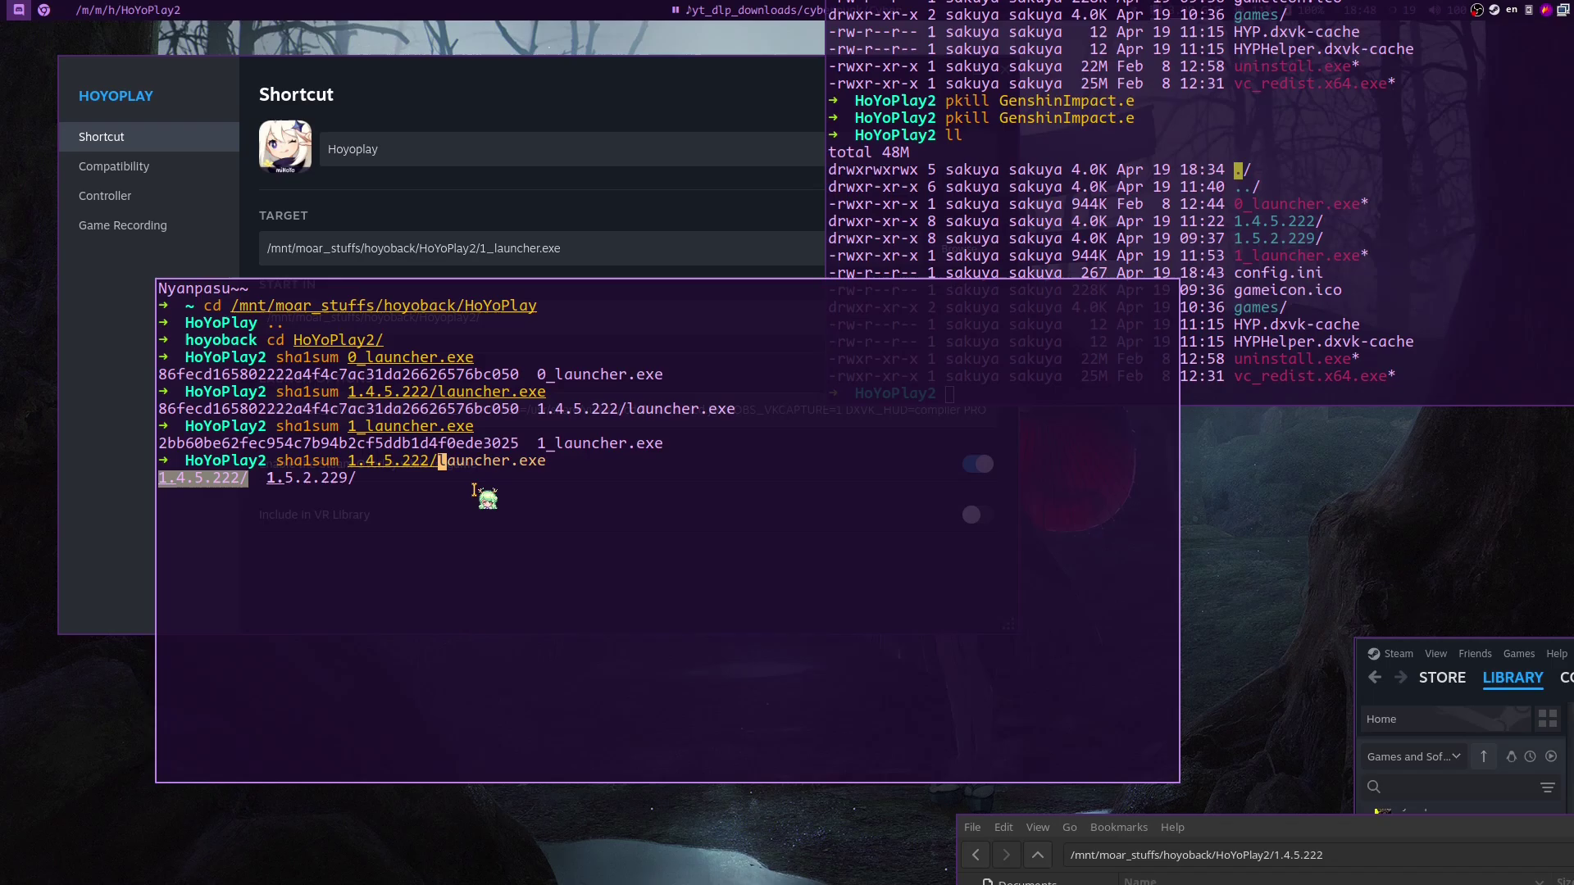
pyautogui.press('Tab')
pyautogui.press('Return')
pyautogui.press('Return')
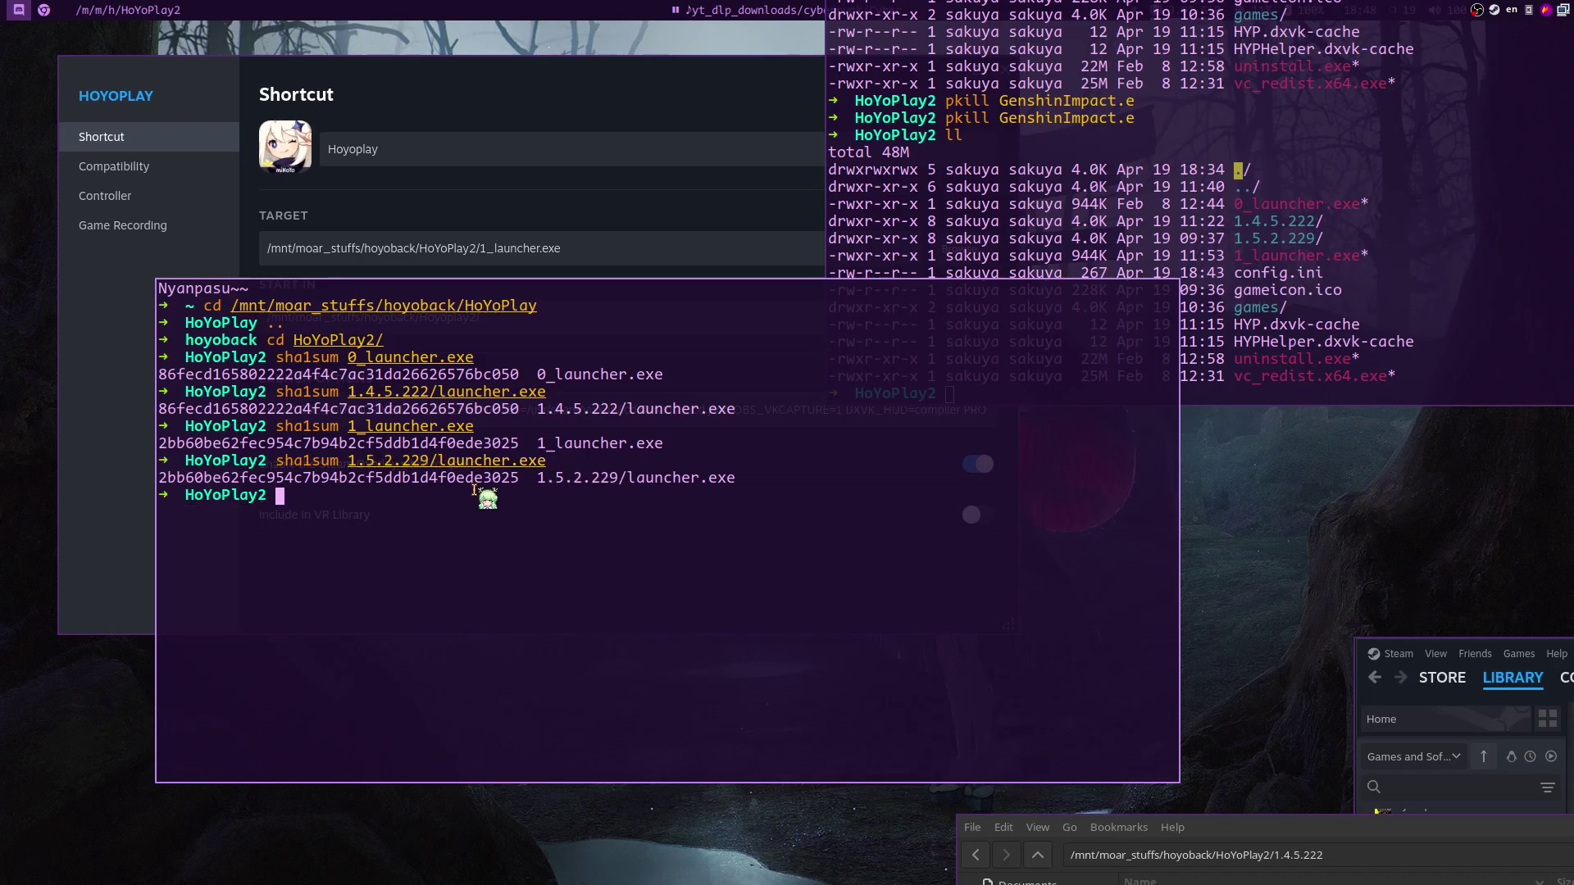
# - Compare the checksums of 1_launcher.exe and 1.5.2.229/launcher.exe, and those of 0_launcher.exe and 1.4.5.222/launcher.exe
pyautogui.moveTo(520, 477); pyautogui.dragTo(348, 478)
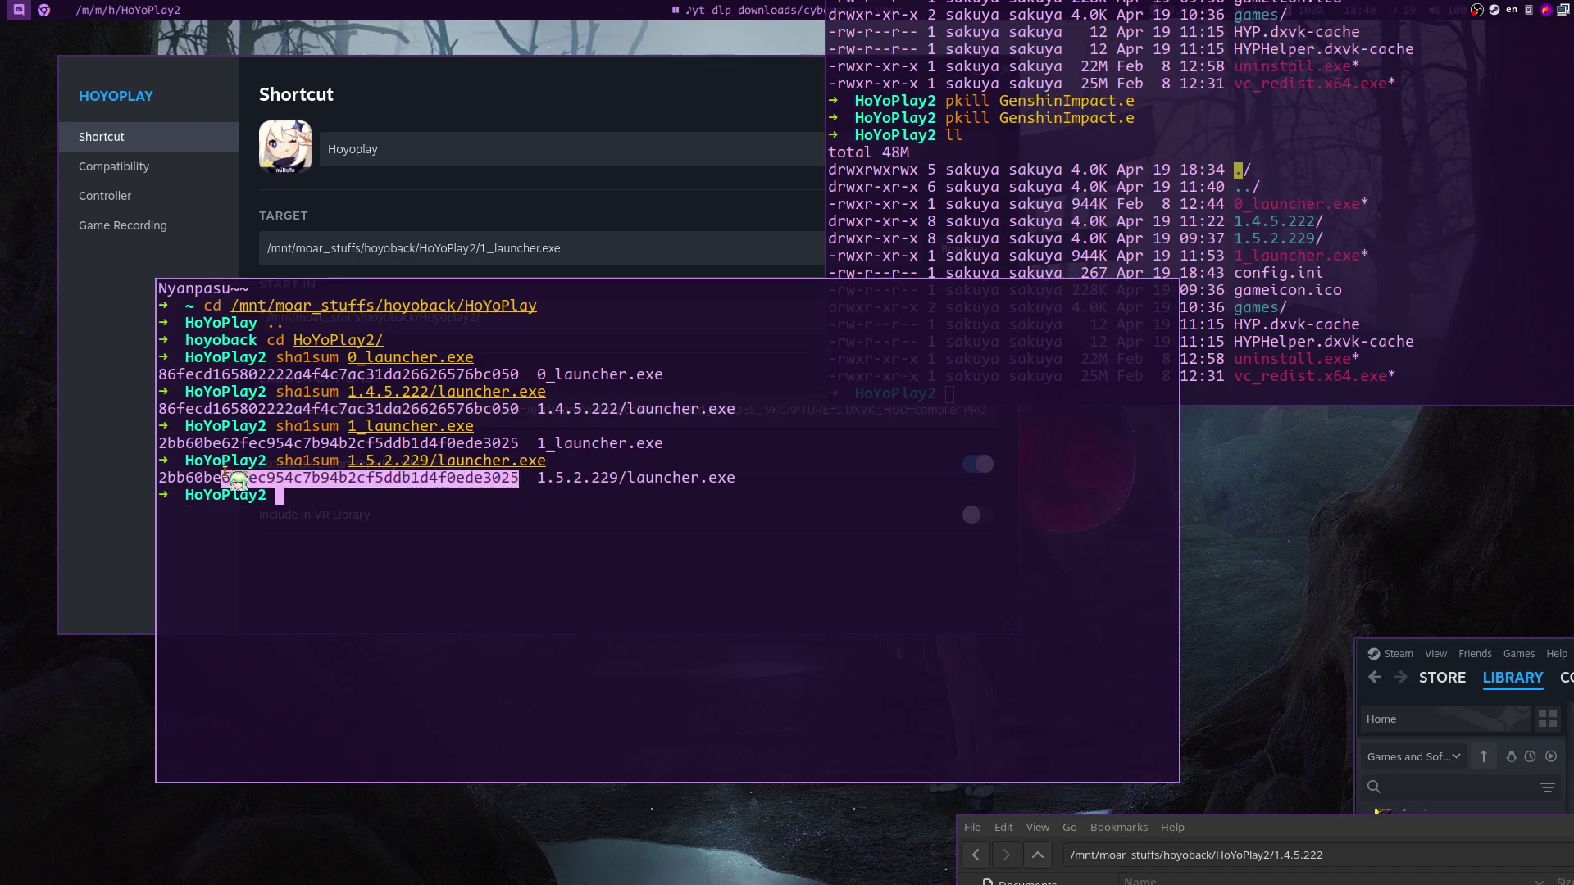
pyautogui.moveTo(473, 443); pyautogui.dragTo(365, 444)
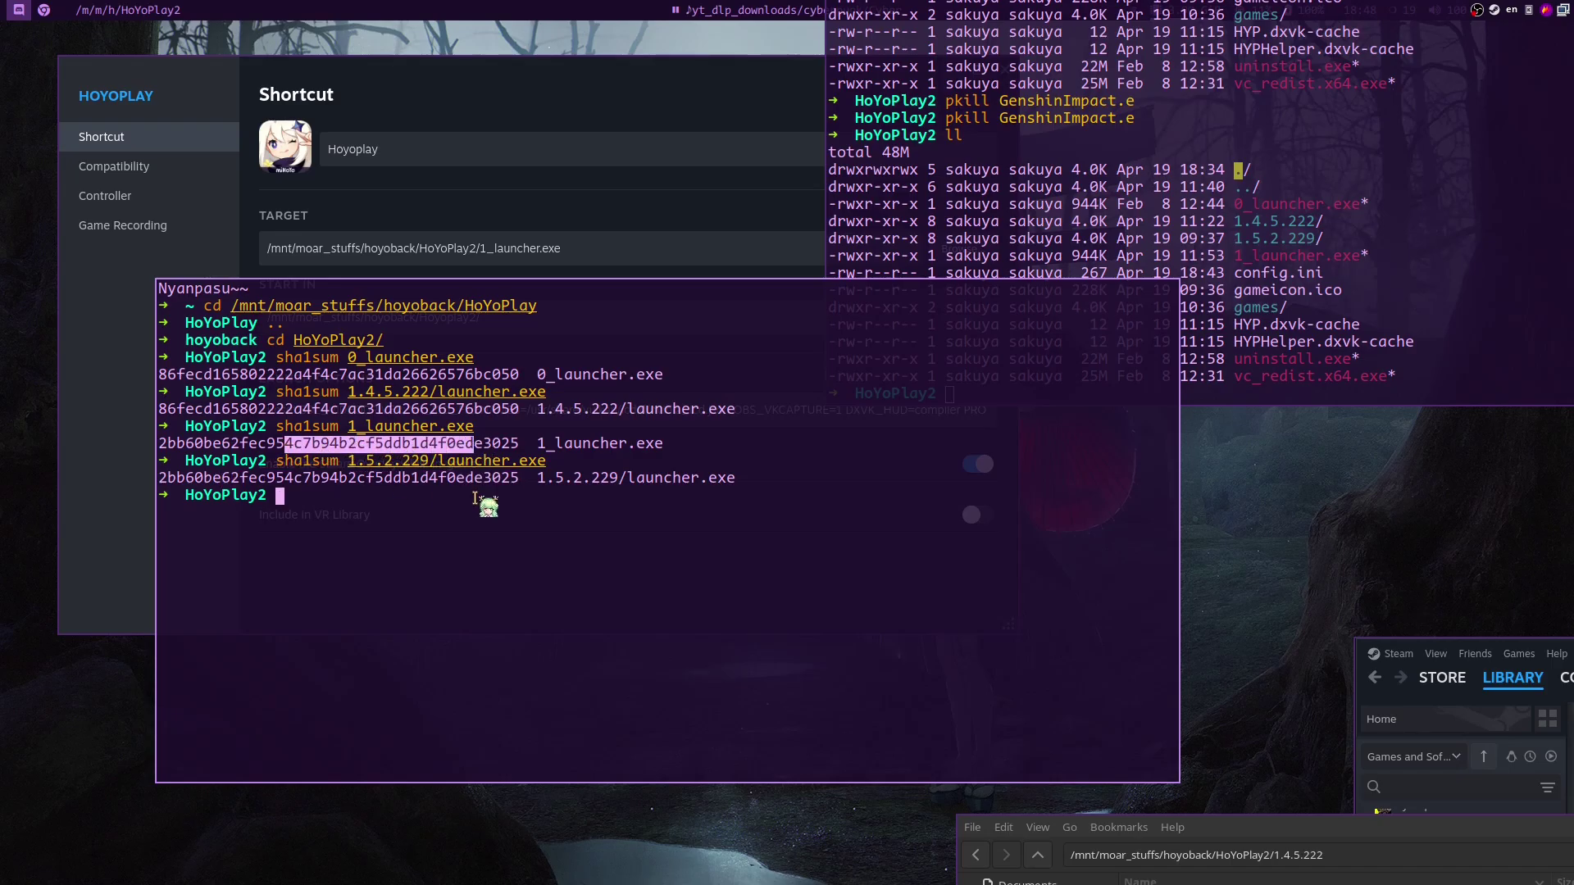
pyautogui.click(451, 494)
pyautogui.moveTo(549, 505); pyautogui.dragTo(566, 492)
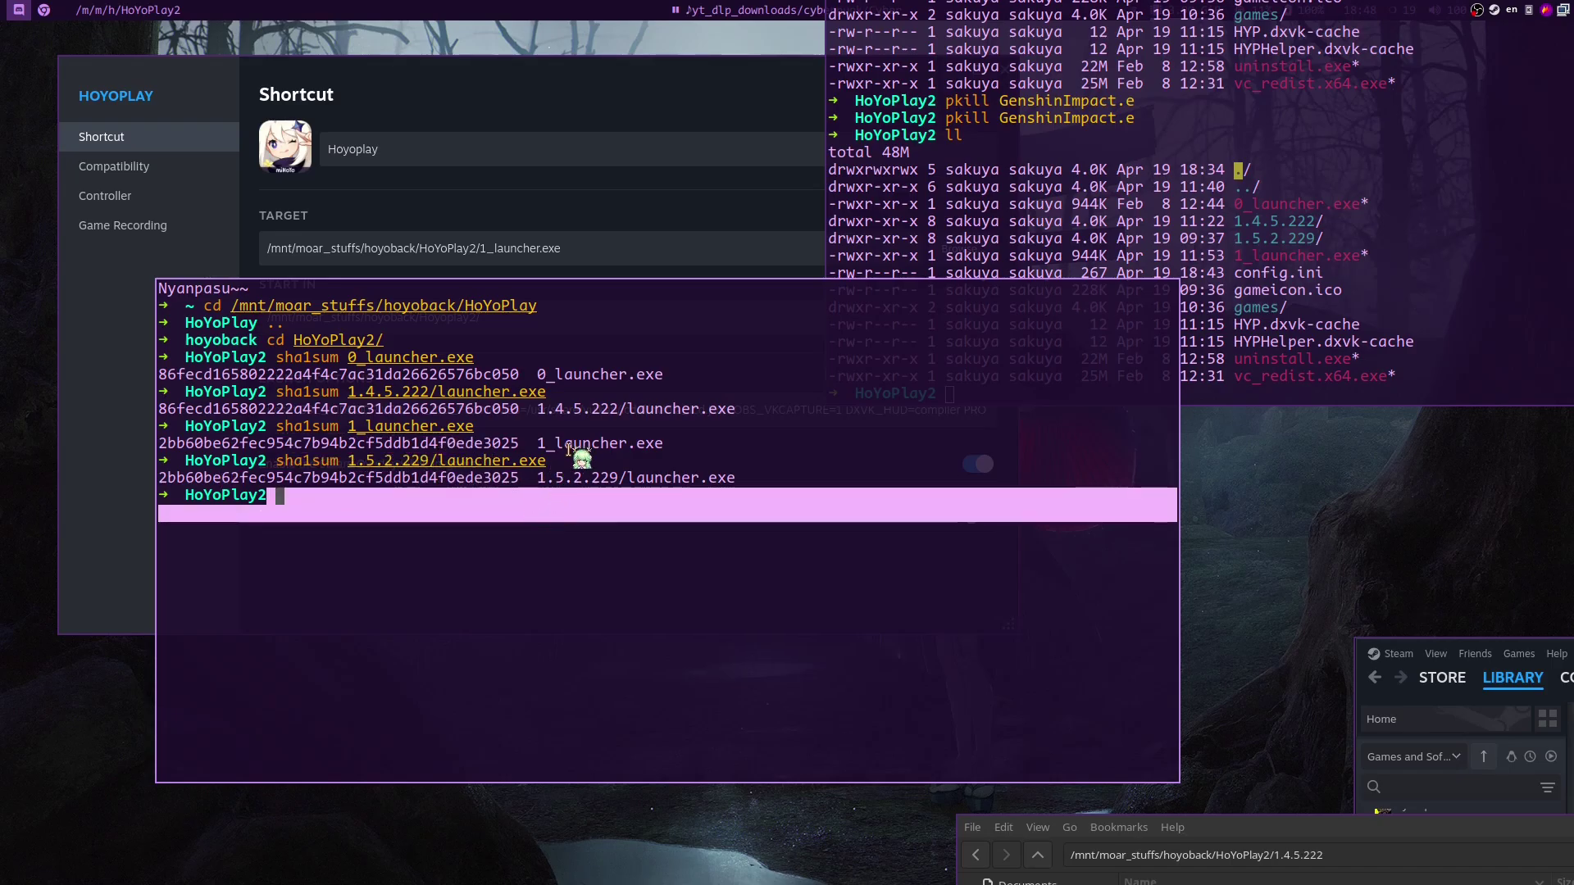
pyautogui.moveTo(754, 495); pyautogui.dragTo(149, 450)
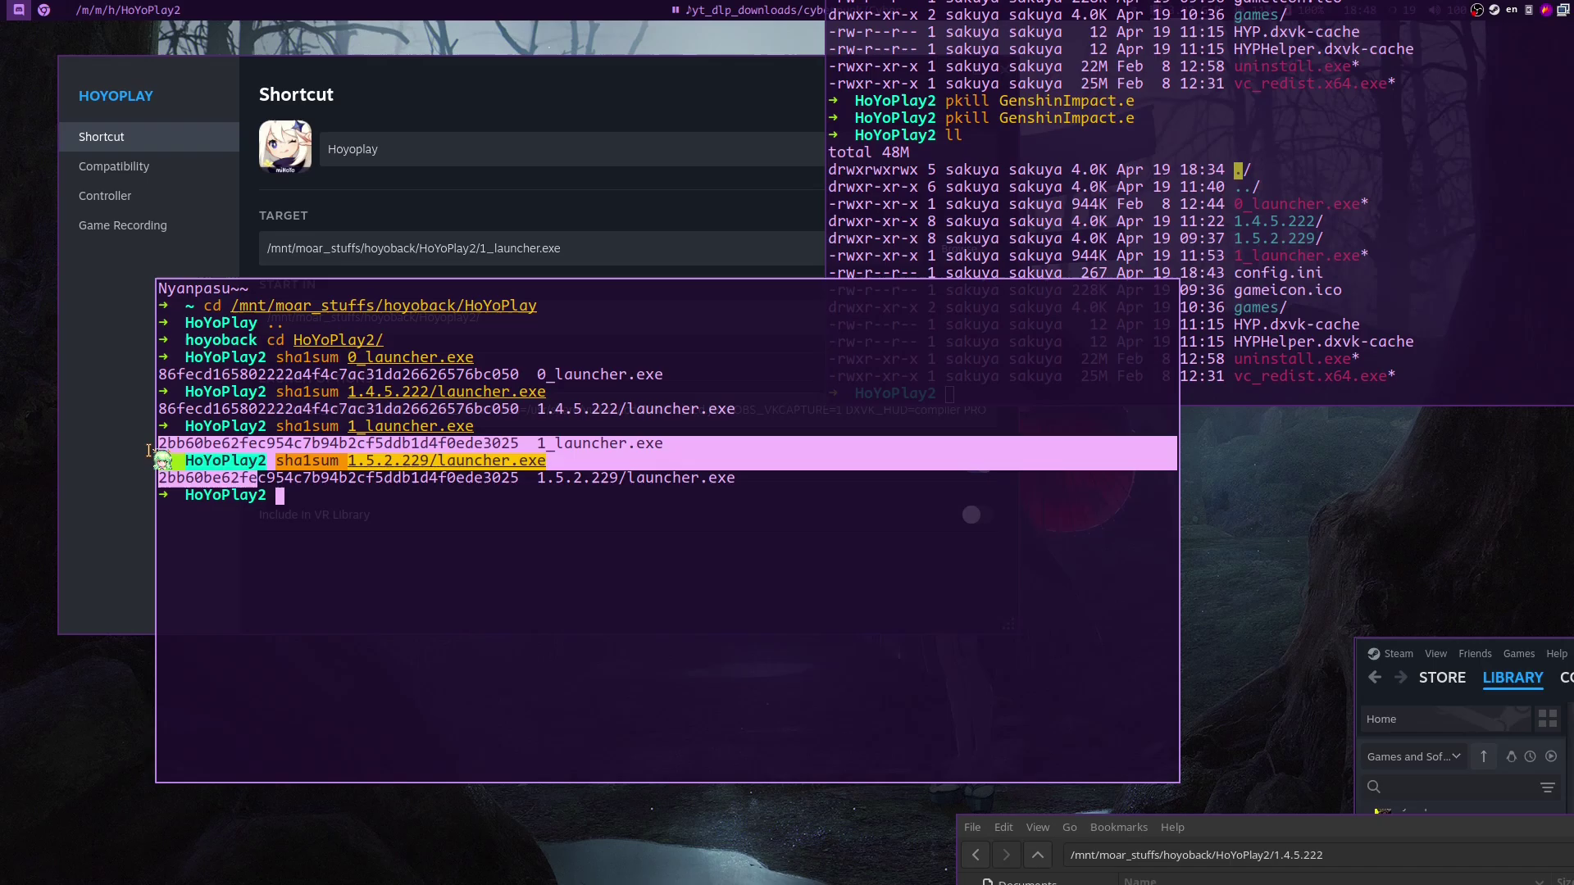
pyautogui.moveTo(761, 409); pyautogui.dragTo(129, 376)
pyautogui.click(632, 510)
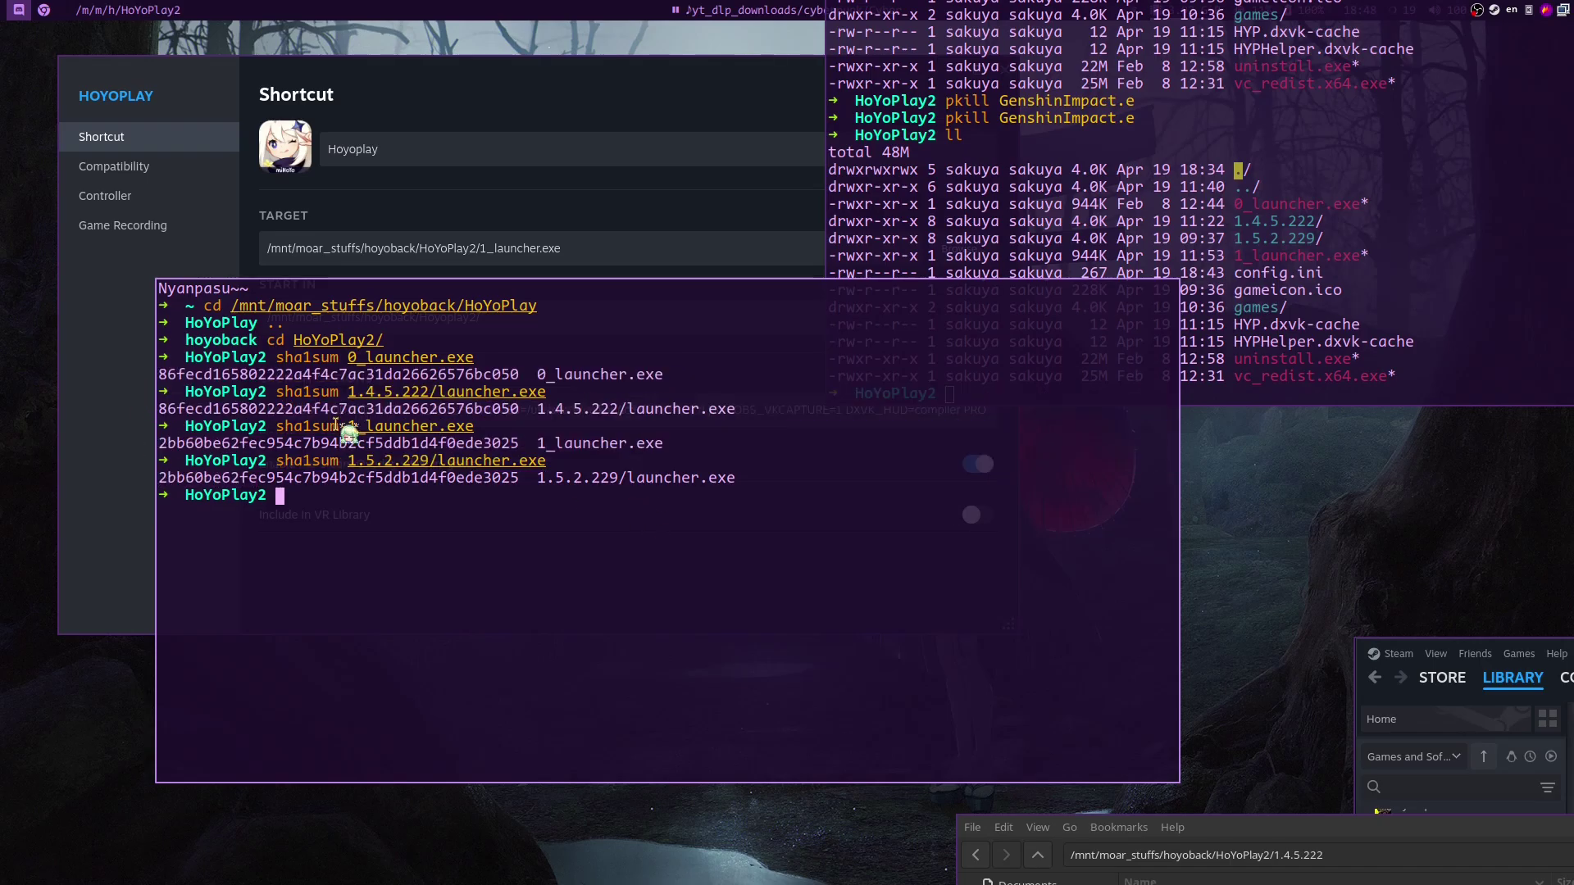
# - Review the Hoyoplay shortcut's forced compatibility tool and look through the list of available Proton versions
pyautogui.moveTo(405, 363); pyautogui.dragTo(1520, 163)
pyautogui.moveTo(1042, 279); pyautogui.dragTo(1248, 151)
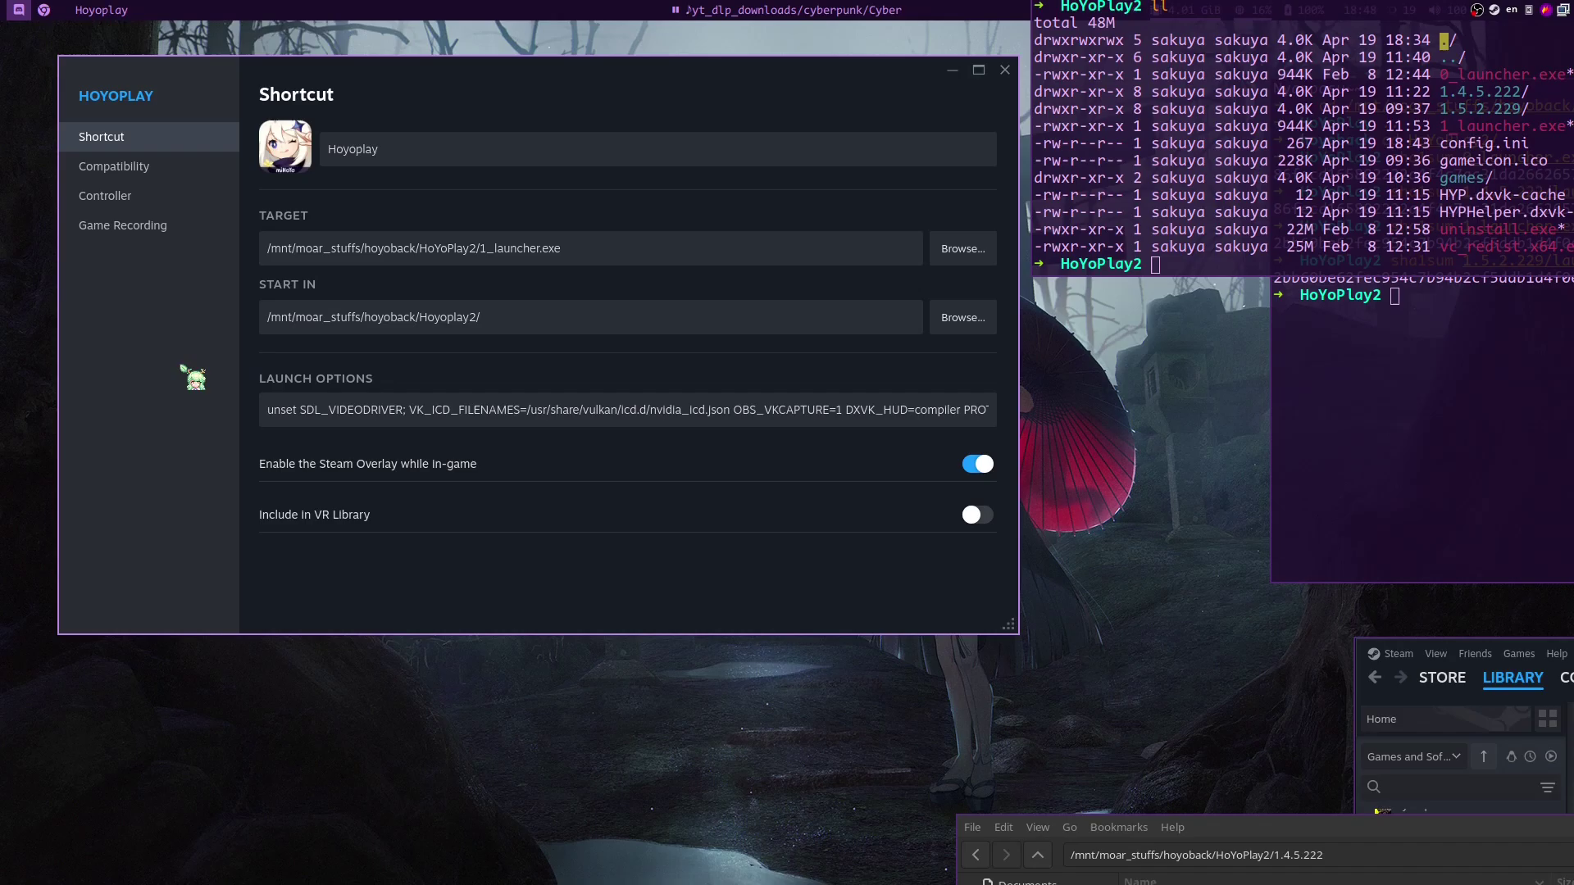
pyautogui.click(140, 168)
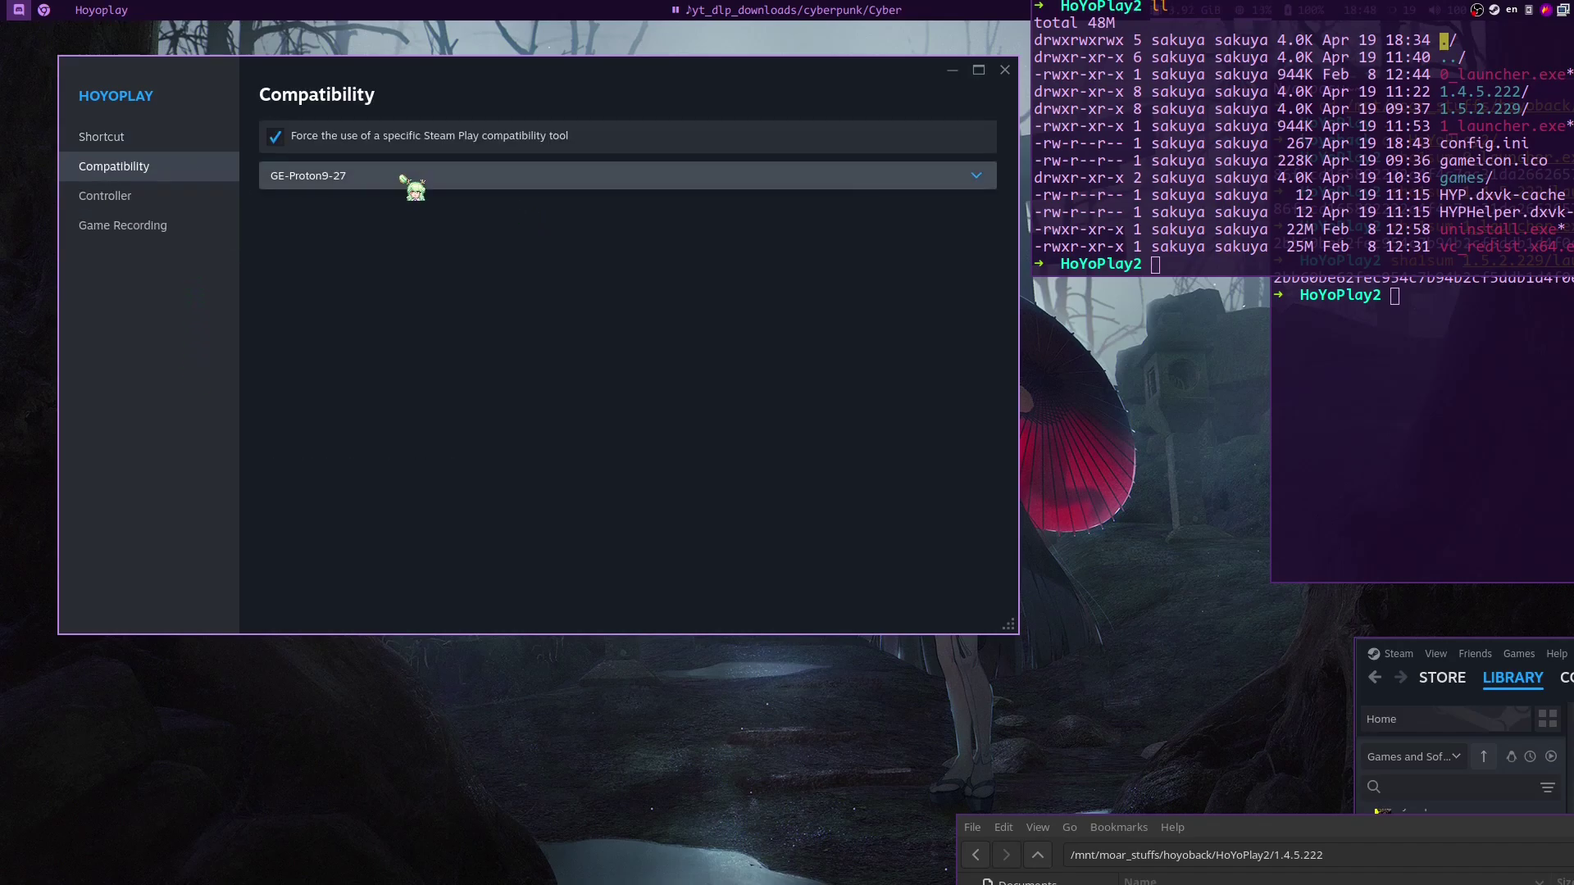
pyautogui.click(531, 179)
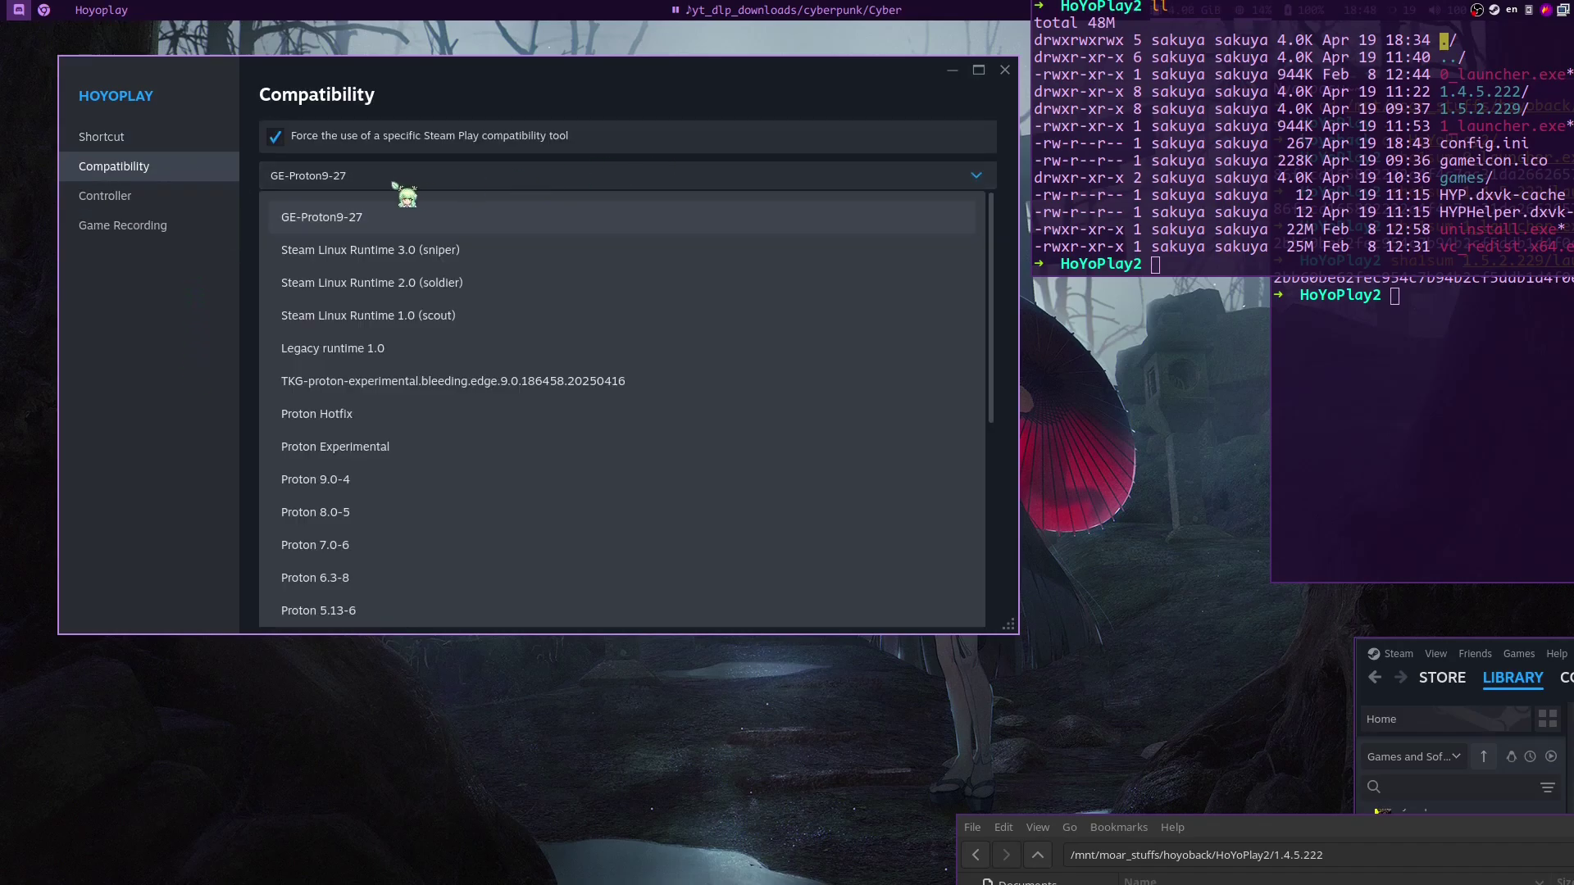
pyautogui.click(160, 266)
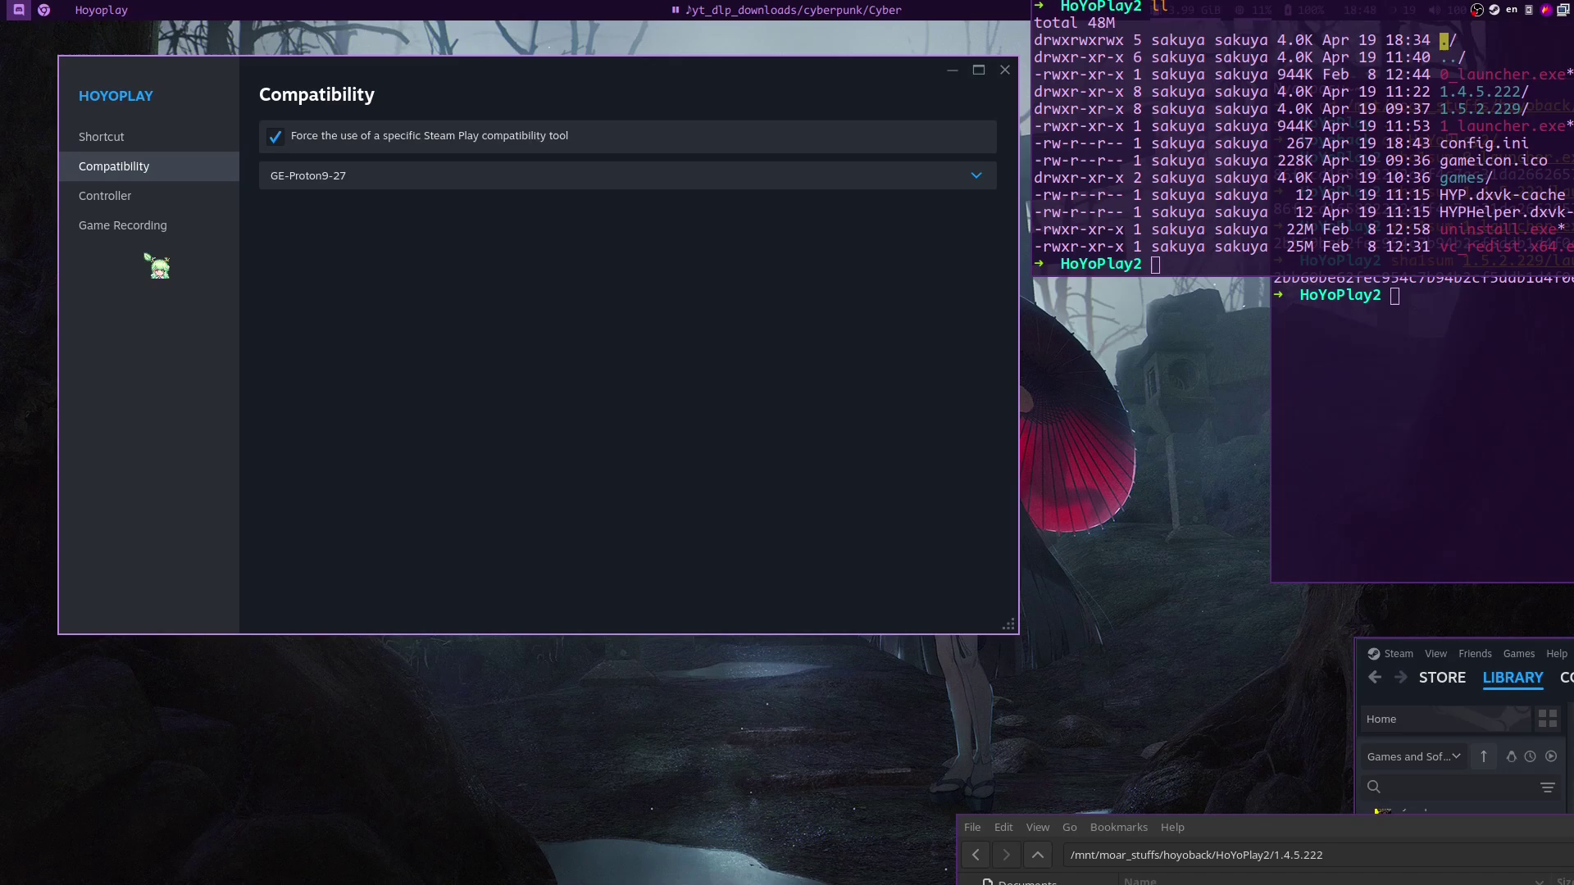
pyautogui.click(430, 182)
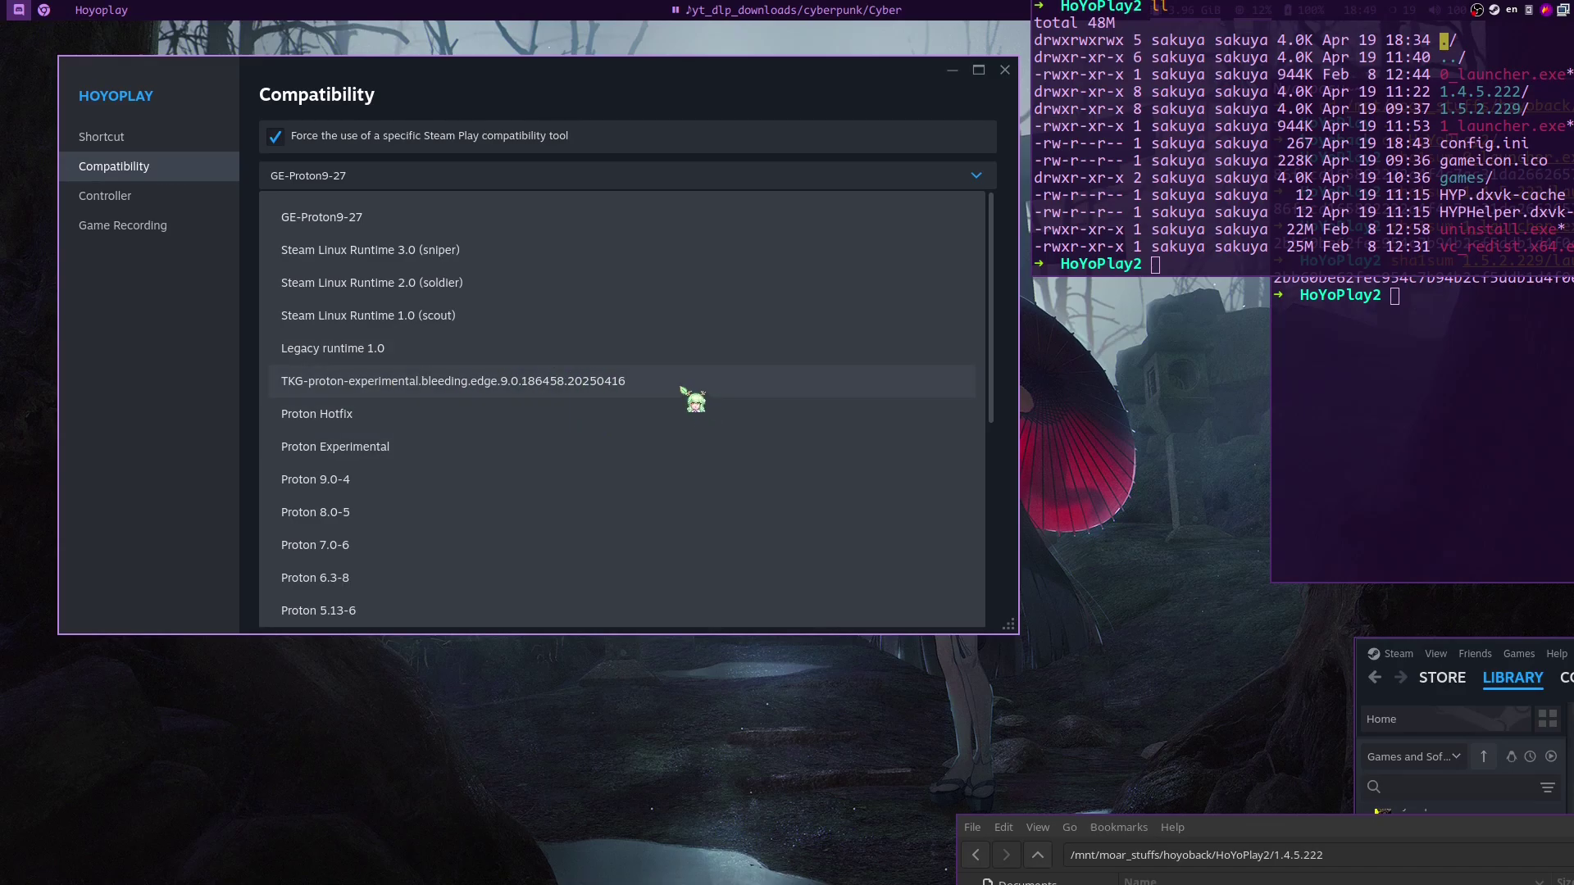
pyautogui.scroll(-3, 696, 400)
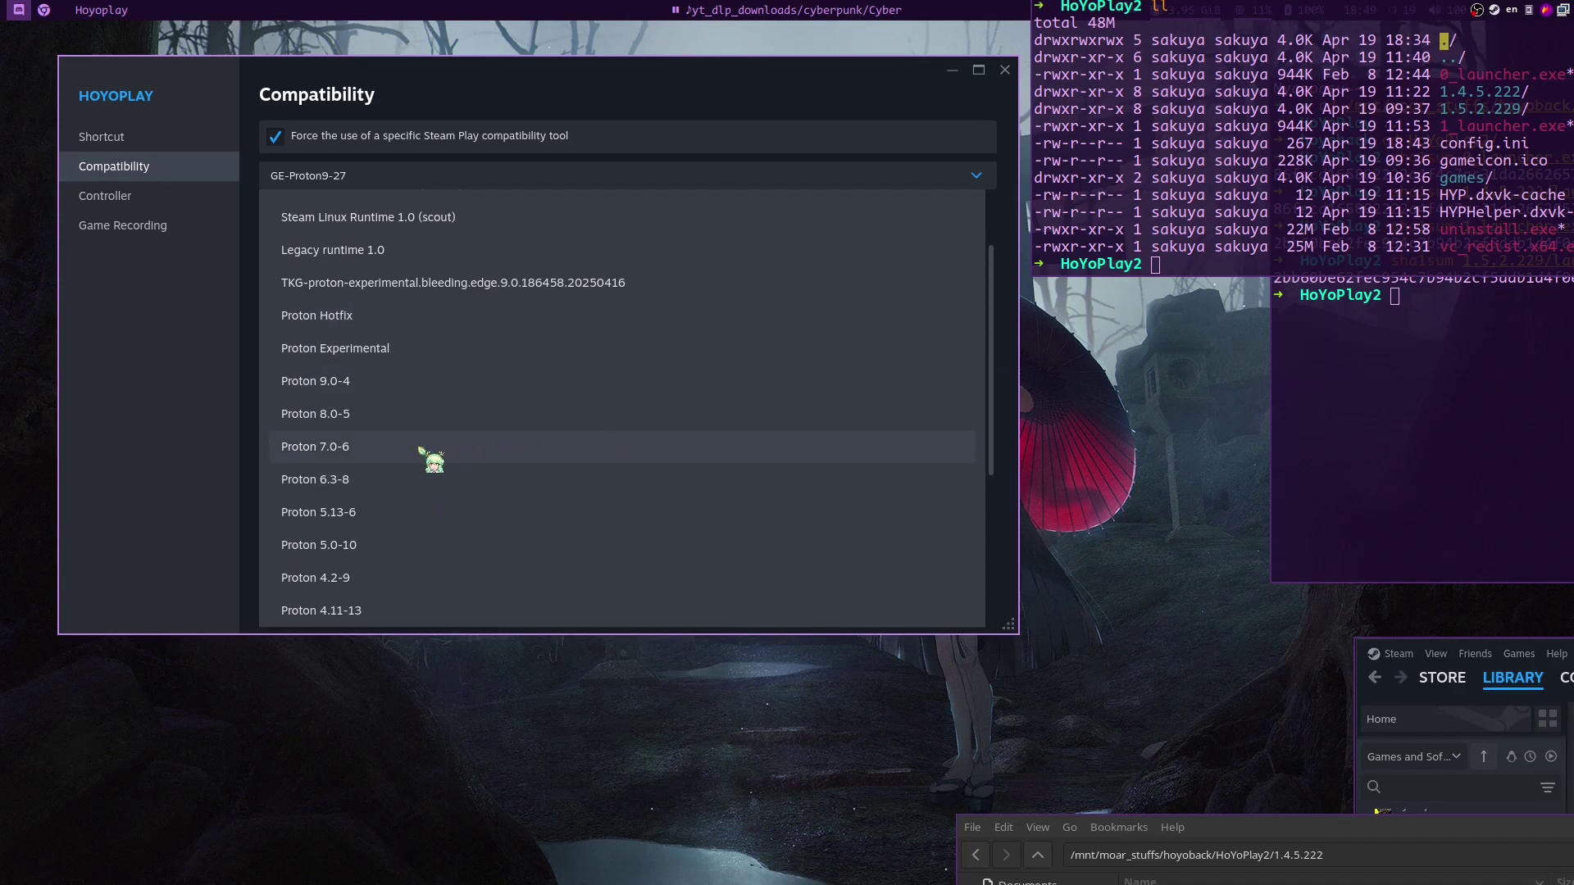
pyautogui.scroll(-7, 668, 524)
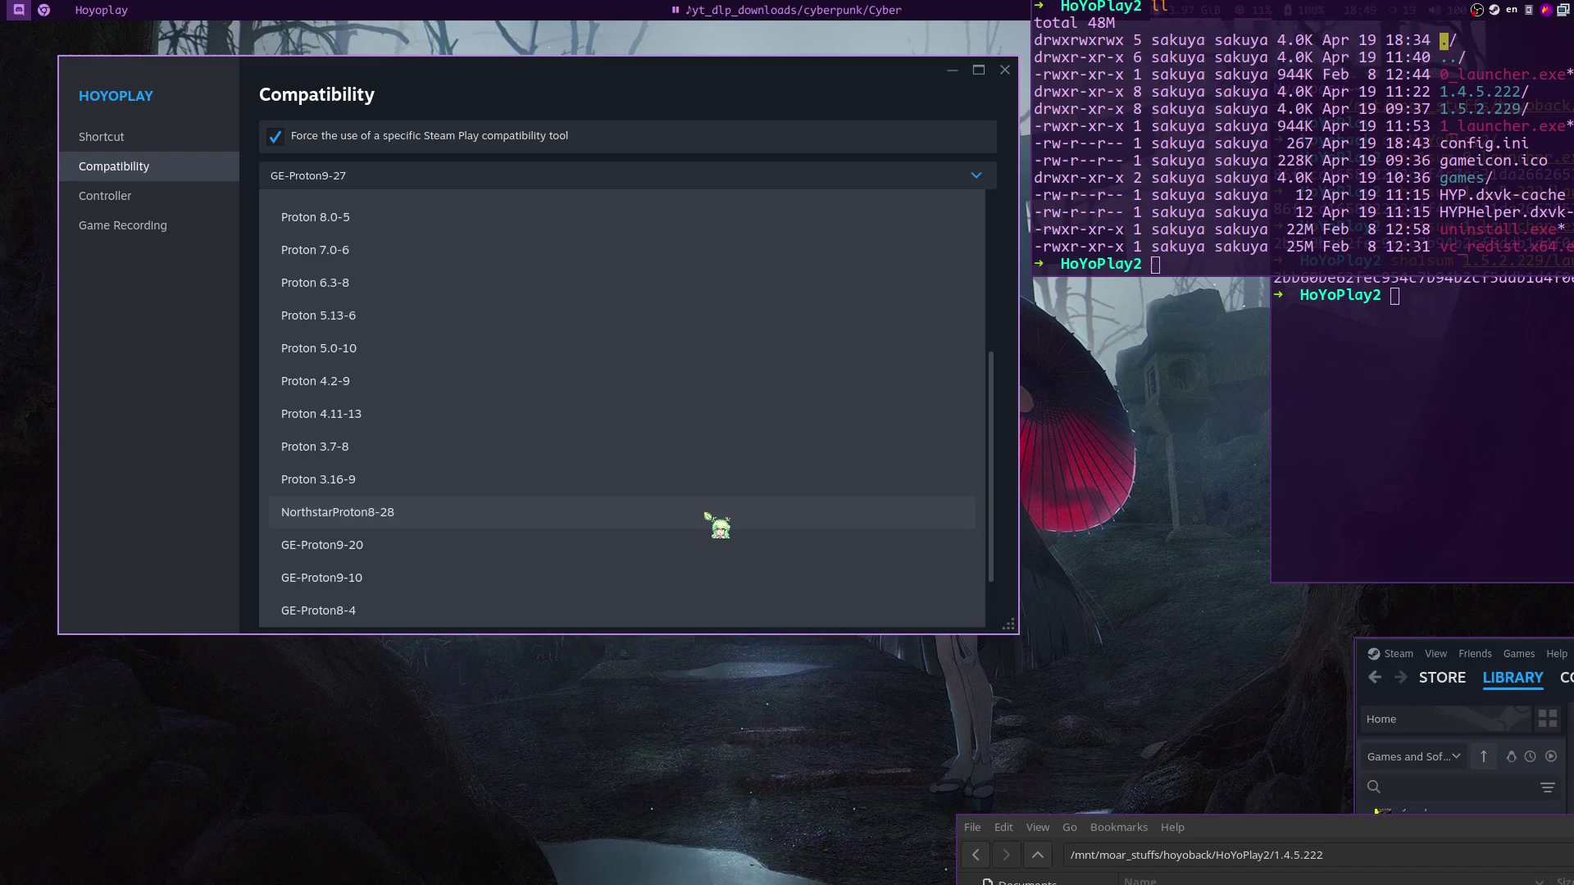
pyautogui.scroll(10, 774, 449)
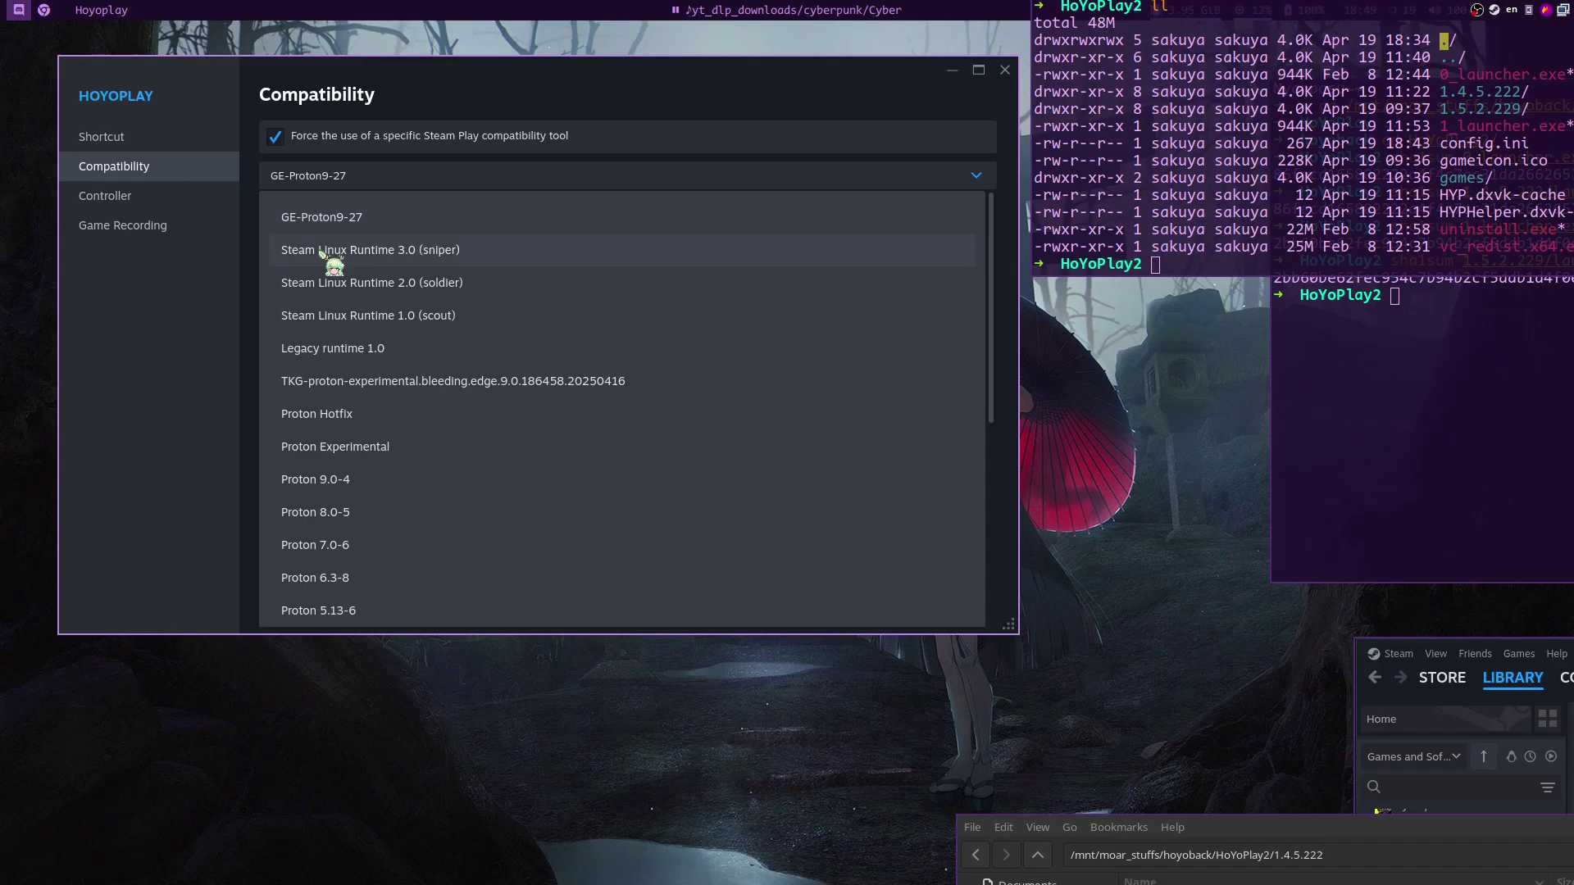
# - Return to the Hoyoplay shortcut's target settings and bring the Steam library window into view beside them
pyautogui.click(123, 149)
pyautogui.click(121, 141)
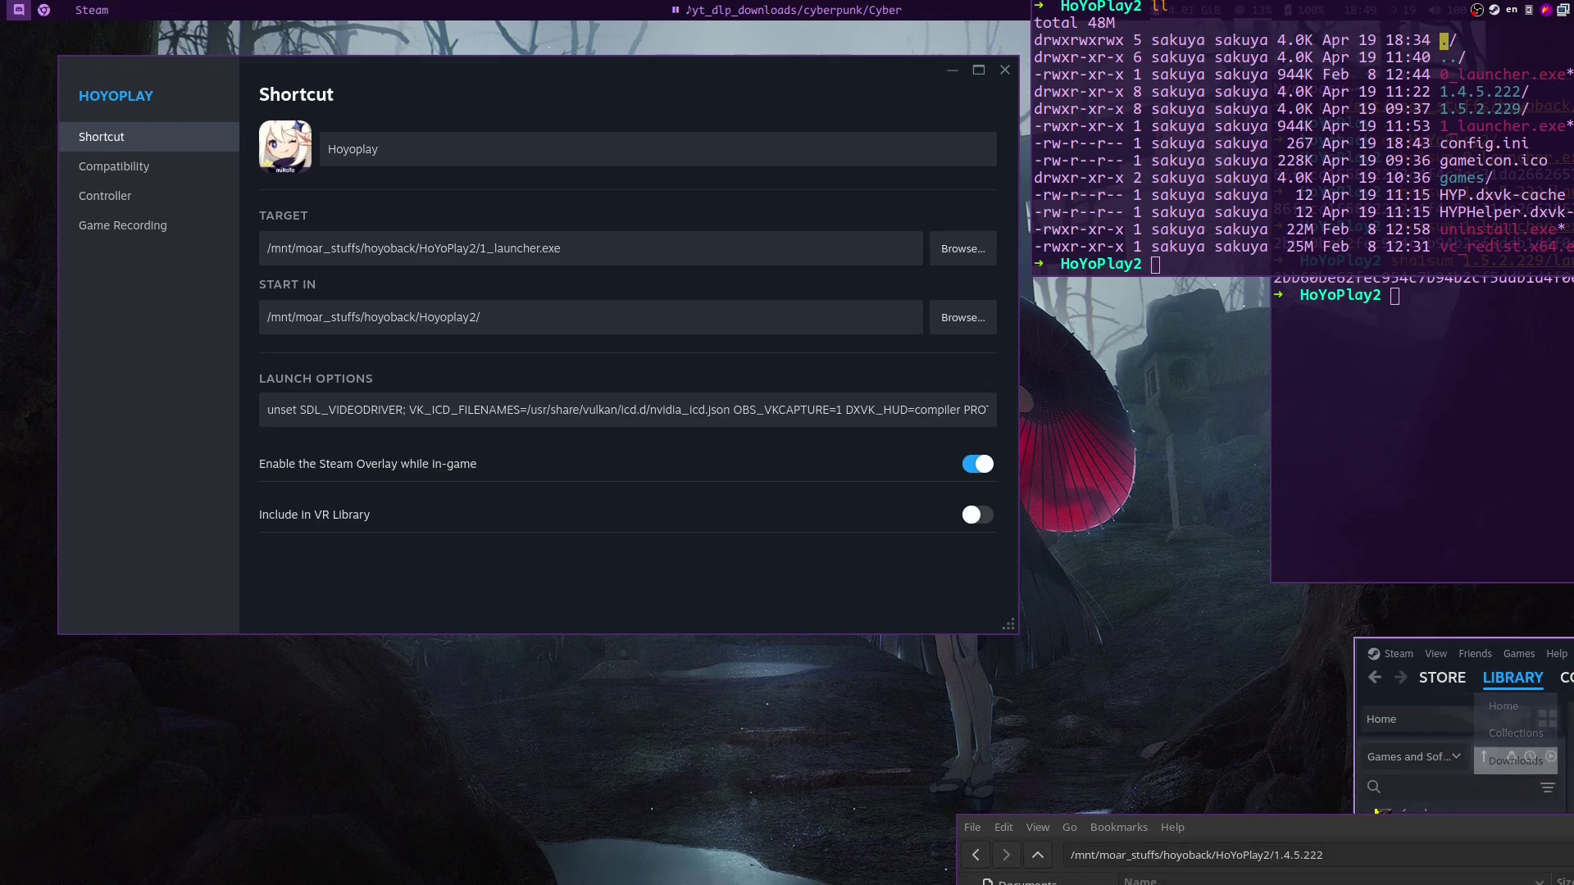
pyautogui.moveTo(1210, 864); pyautogui.dragTo(1132, 828)
pyautogui.click(488, 250)
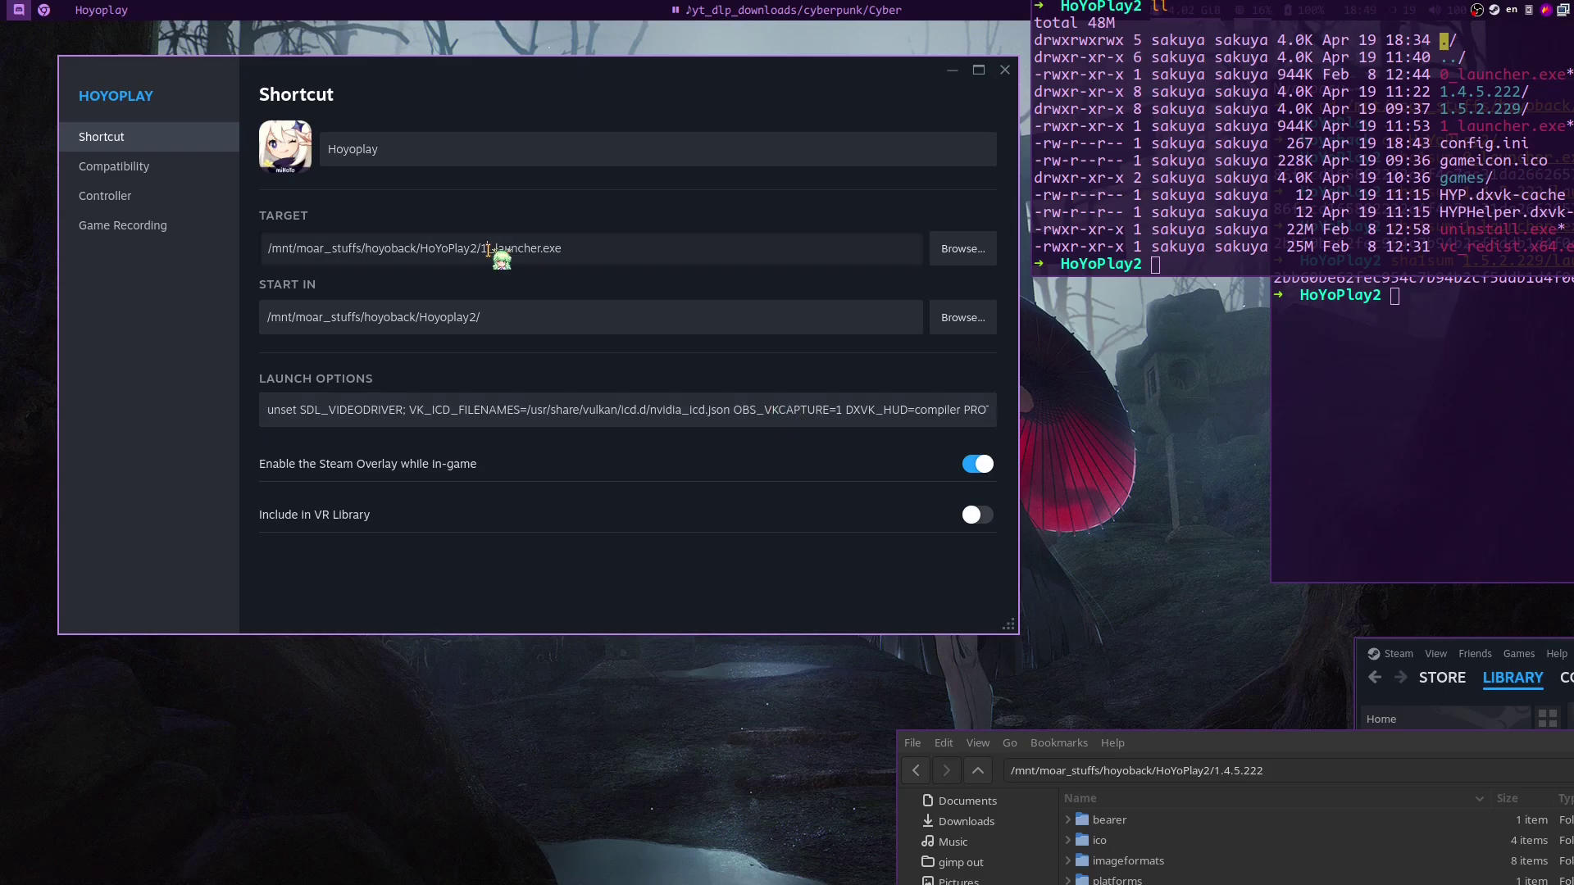
pyautogui.moveTo(1442, 677)
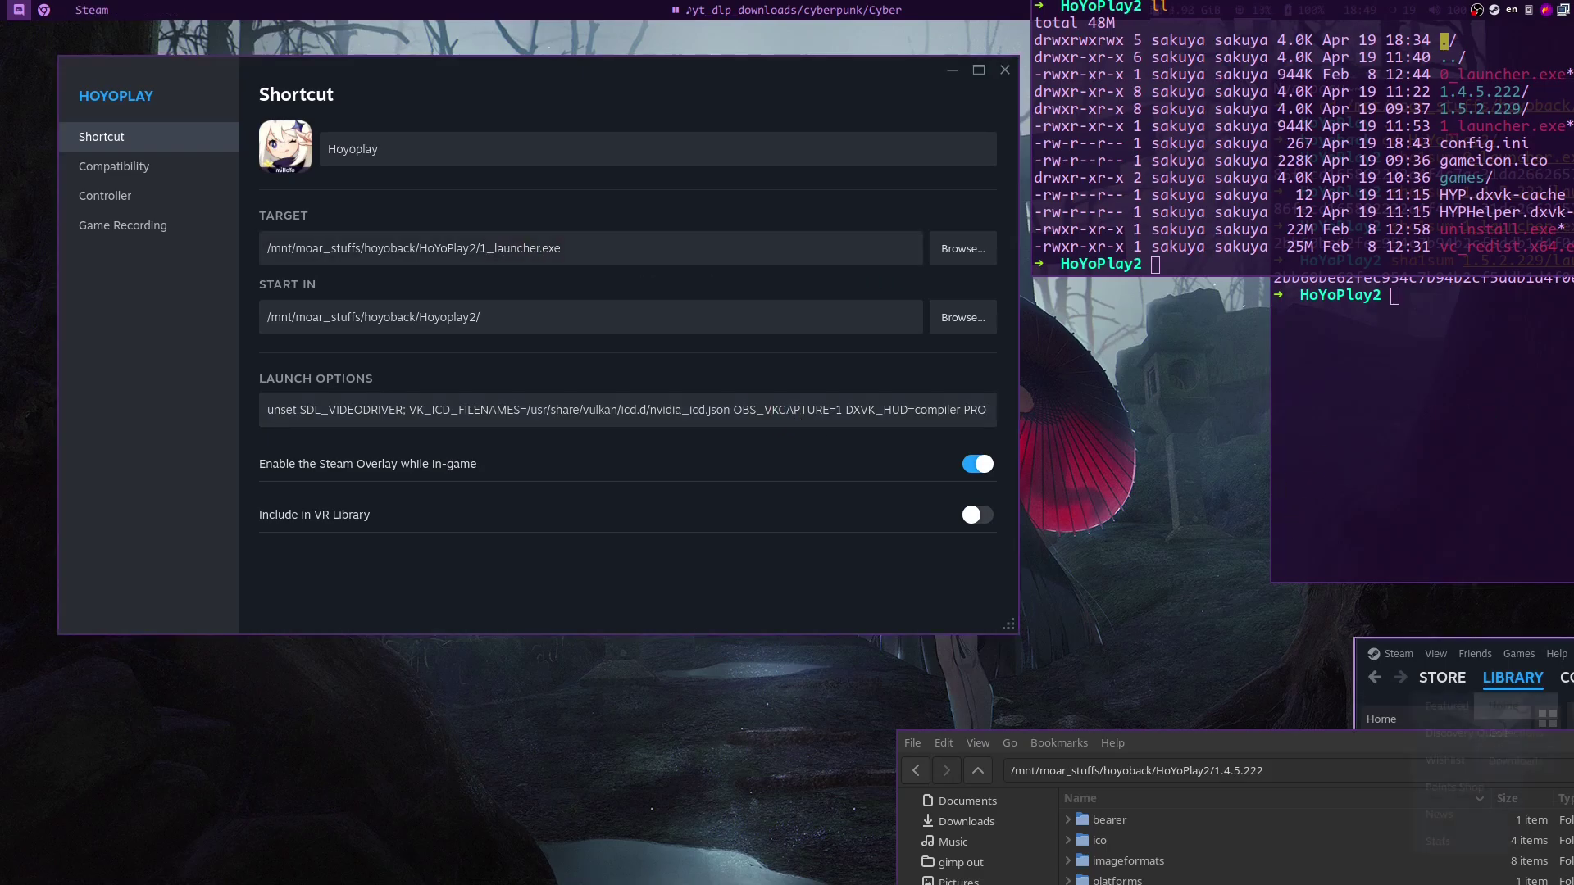
pyautogui.moveTo(1442, 677); pyautogui.dragTo(1292, 533)
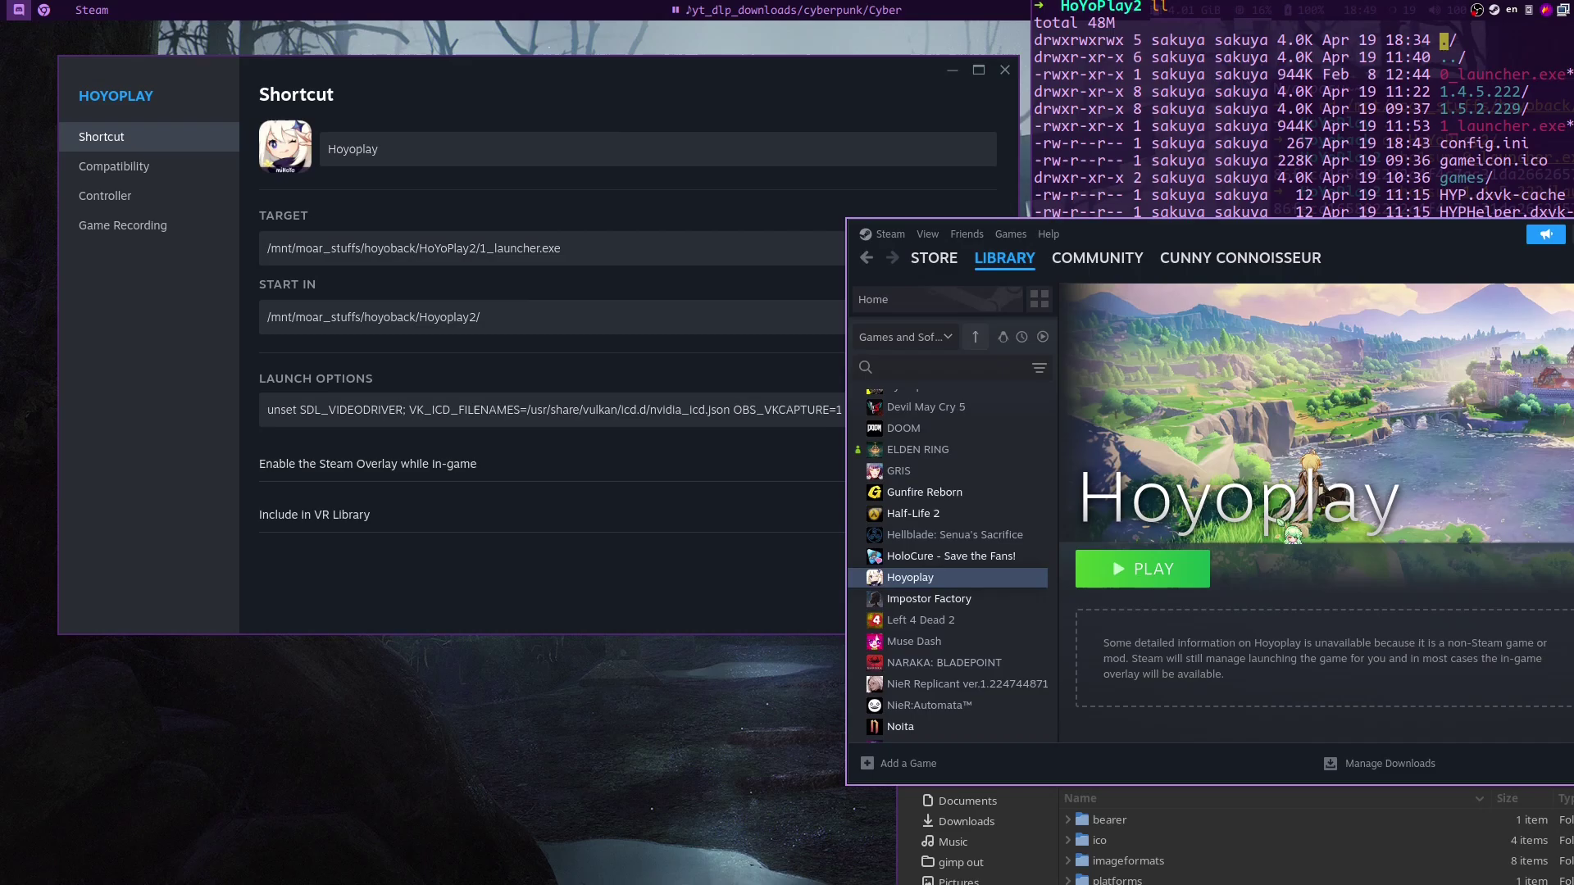
pyautogui.moveTo(1240, 261)
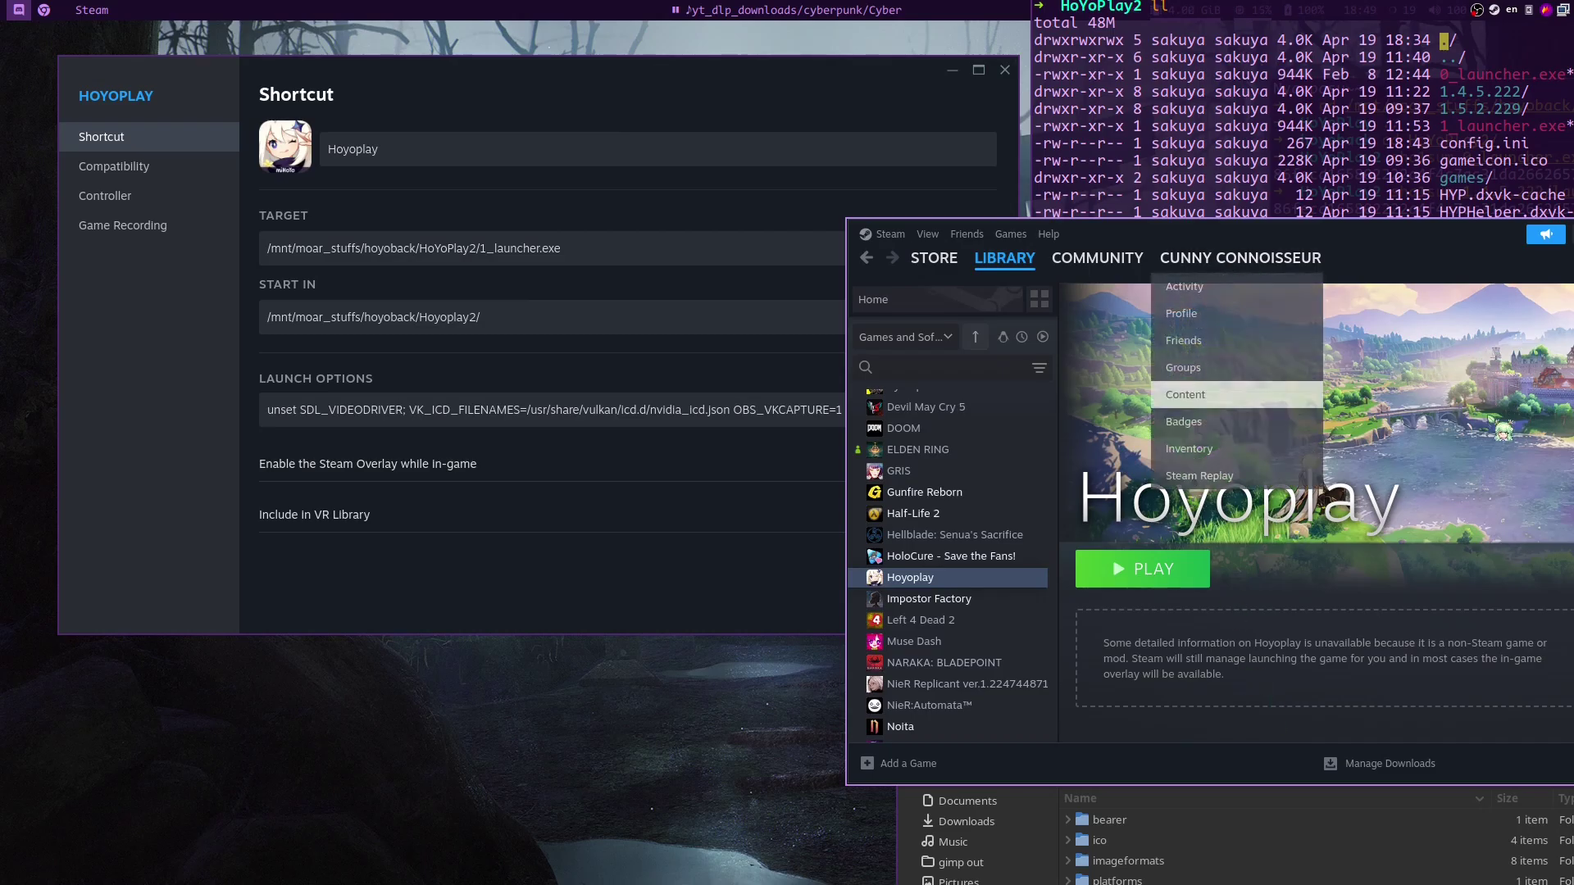
pyautogui.click(1269, 613)
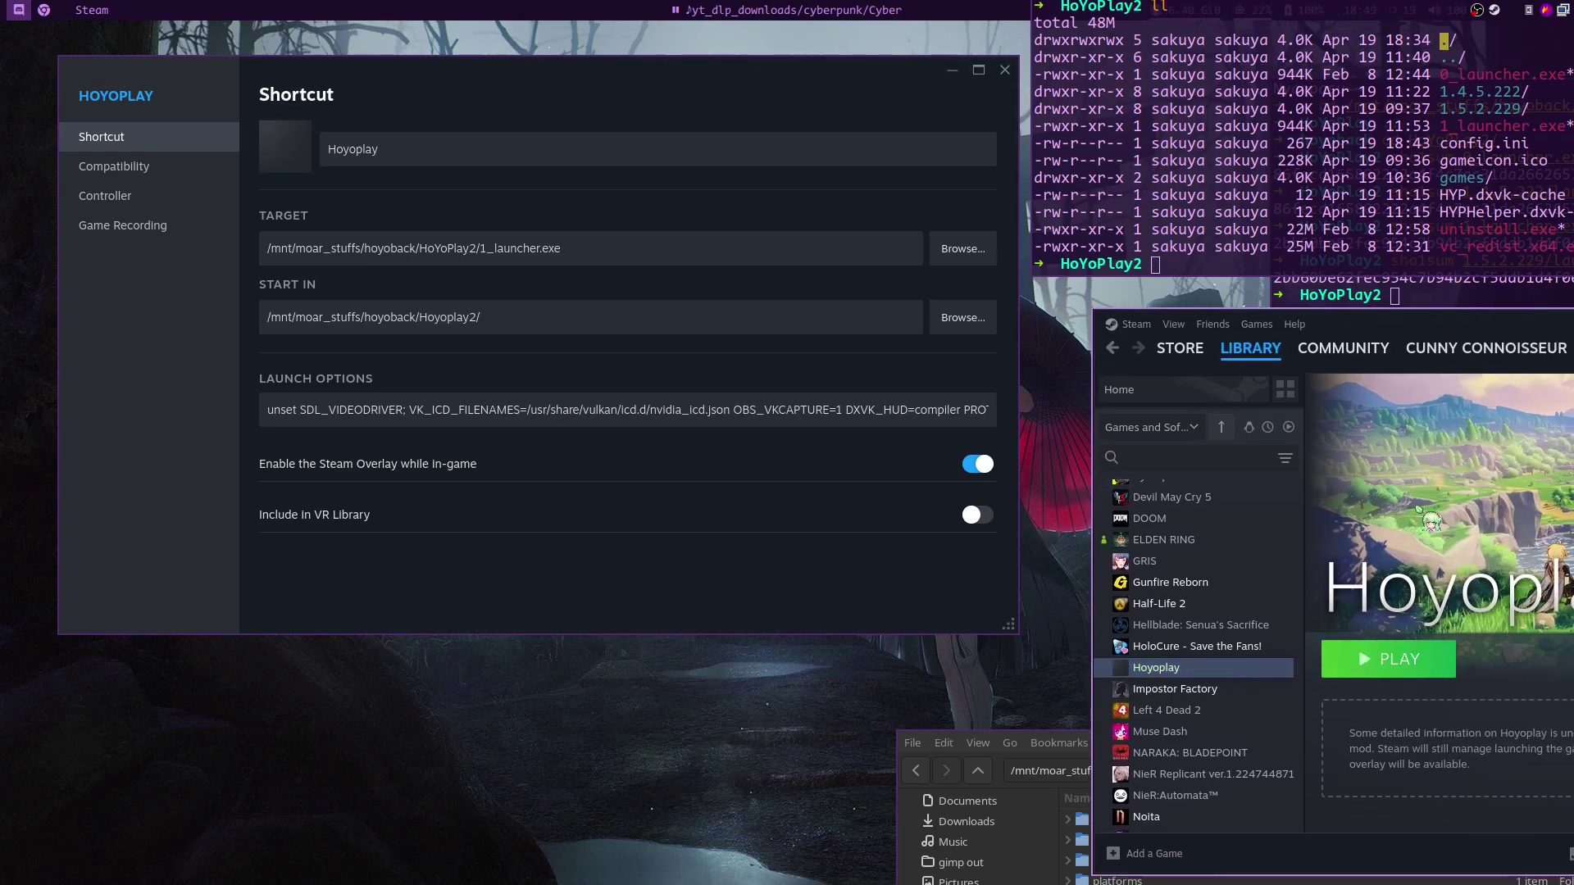
# - Clear the overlapping file manager and terminal windows aside and launch Hoyoplay with 1_launcher.exe as its target
pyautogui.moveTo(1035, 759); pyautogui.dragTo(917, 819)
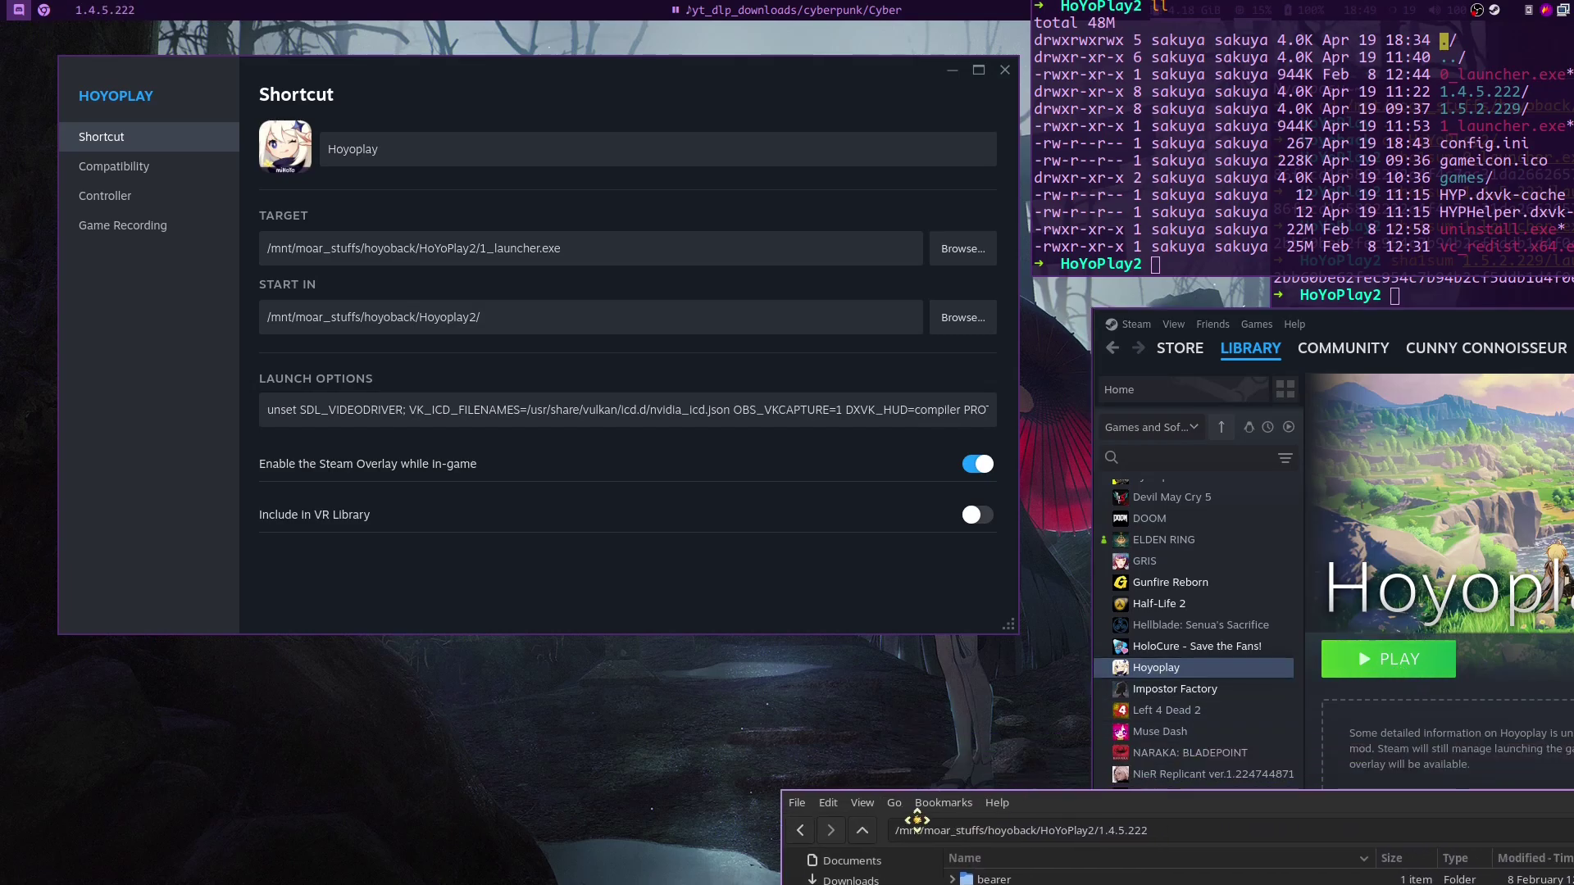
pyautogui.moveTo(1183, 192); pyautogui.dragTo(1203, 61)
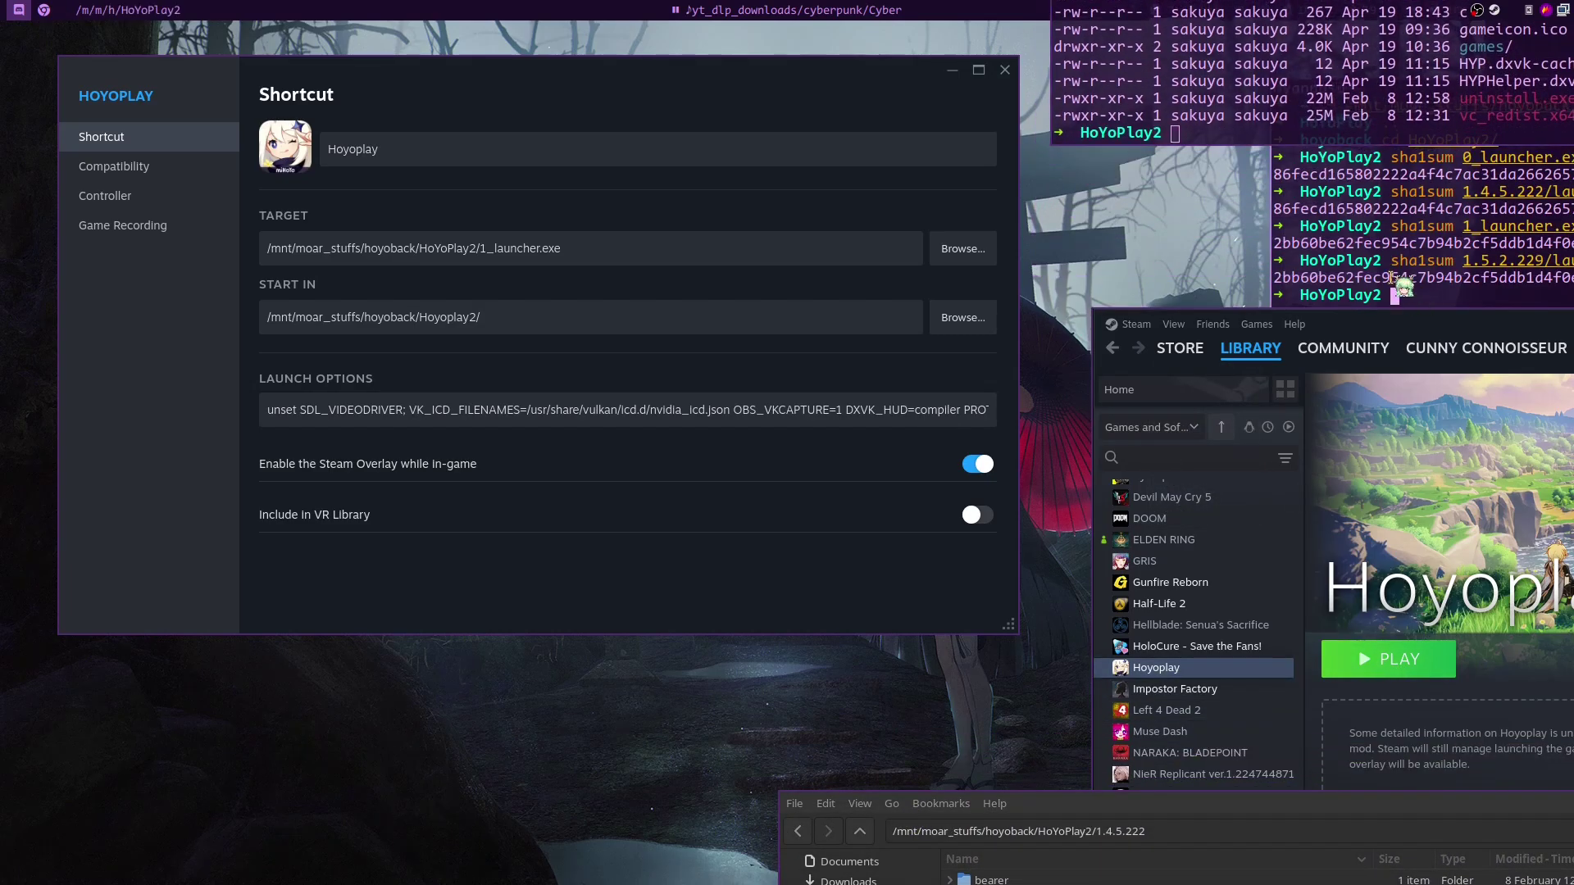
pyautogui.moveTo(1344, 235); pyautogui.dragTo(1568, 284)
pyautogui.click(1476, 328)
pyautogui.moveTo(813, 378); pyautogui.dragTo(732, 377)
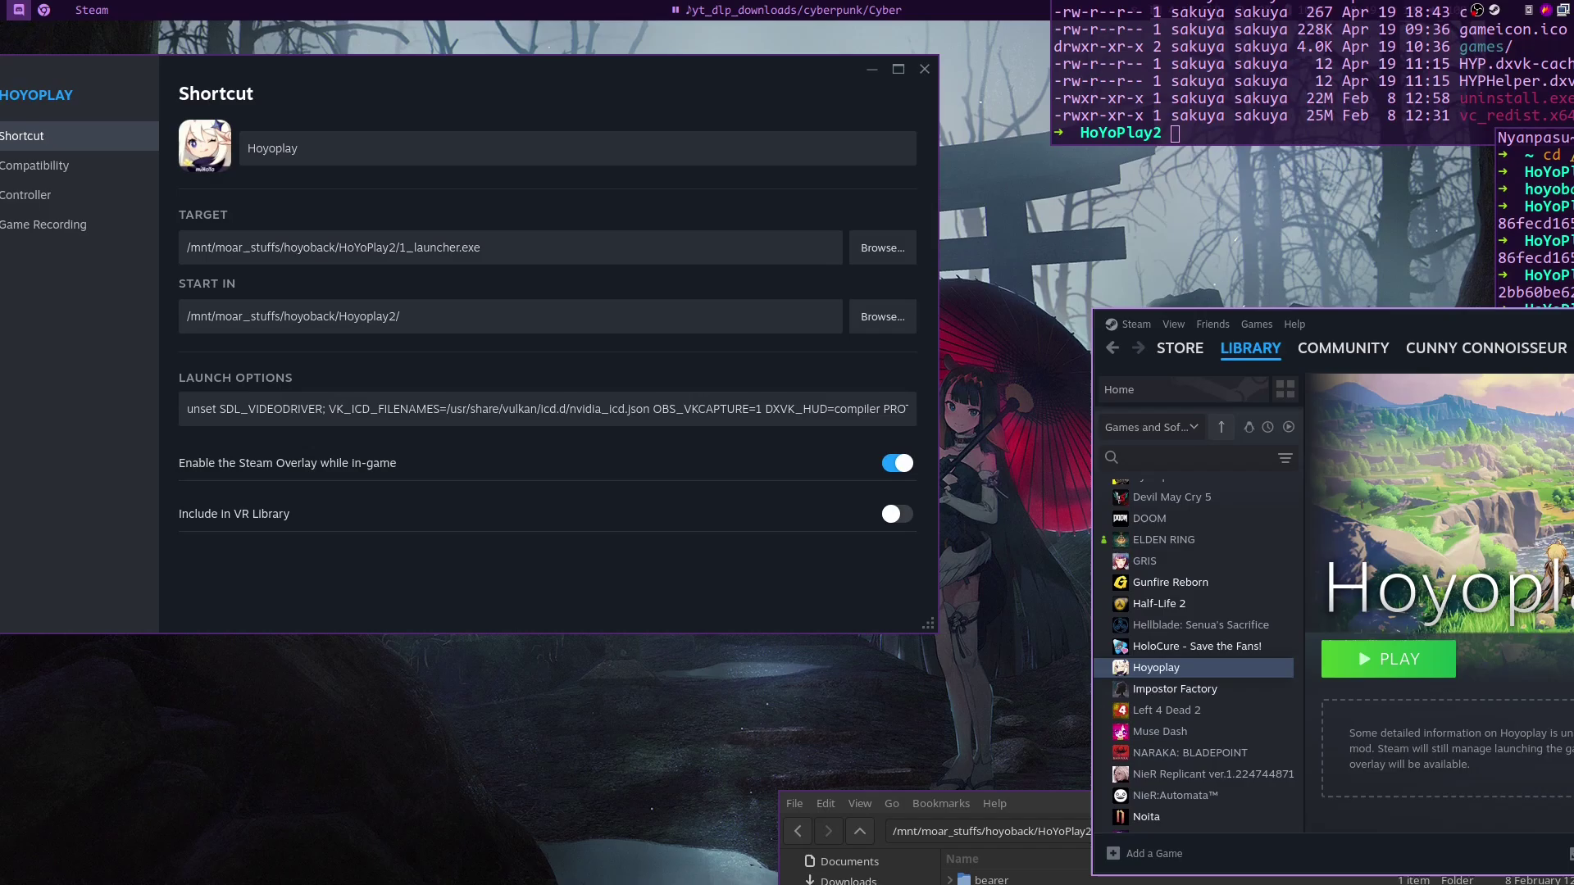
pyautogui.moveTo(1354, 684); pyautogui.dragTo(1194, 648)
pyautogui.click(1228, 623)
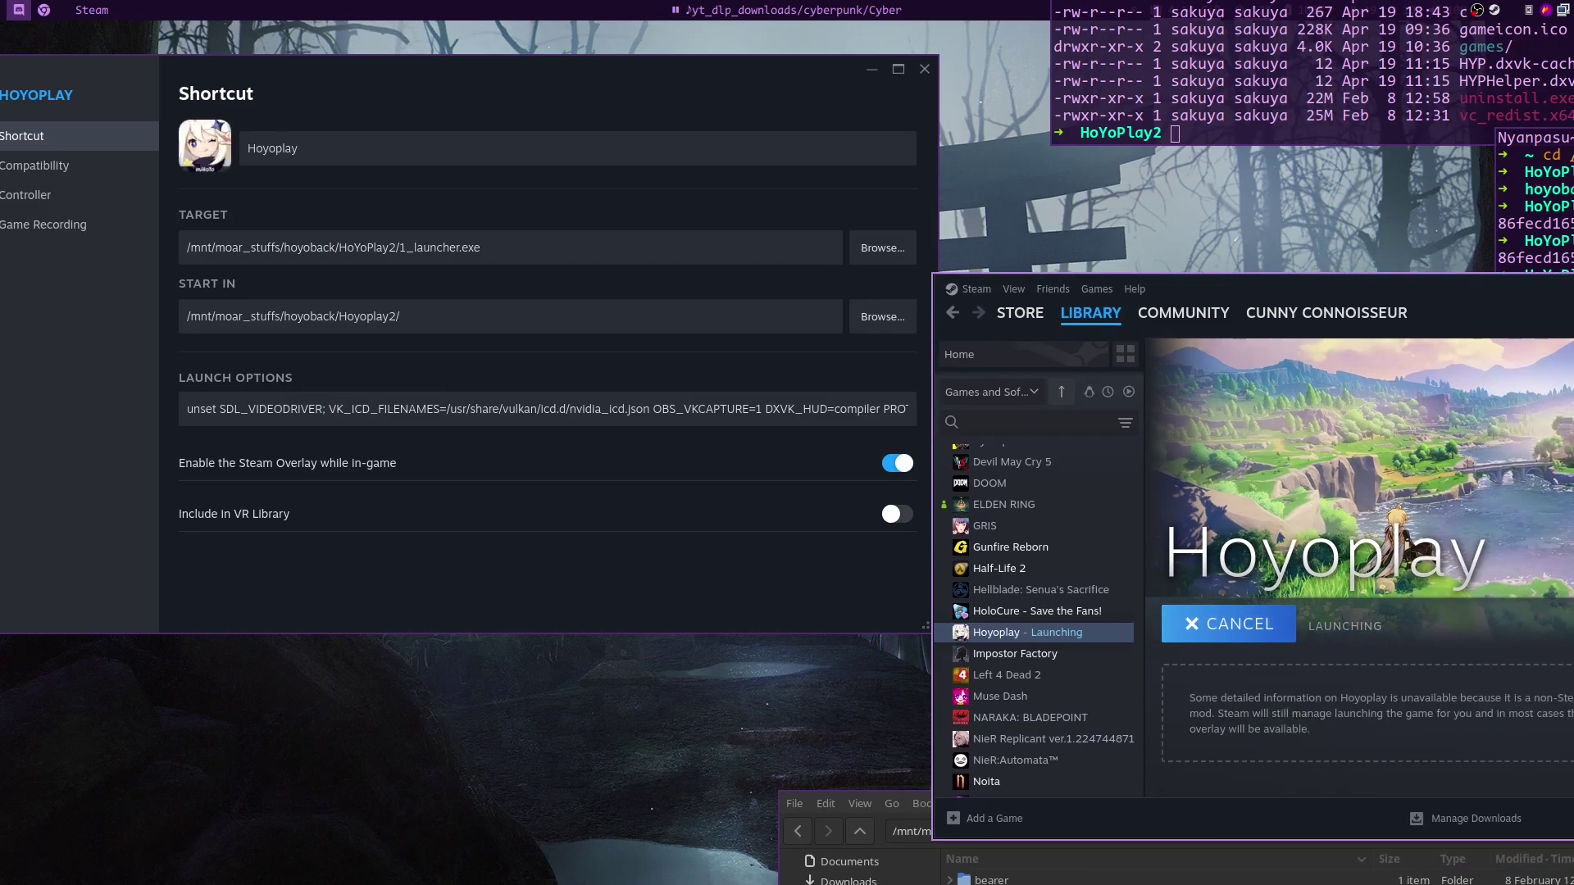
# - Move the terminal out of the way and set the Hoyoplay shortcut's target to /mnt/moar_stuffs/hoyoback/HoYoPlay2/0_launcher.exe
pyautogui.click(407, 247)
pyautogui.press('Home')
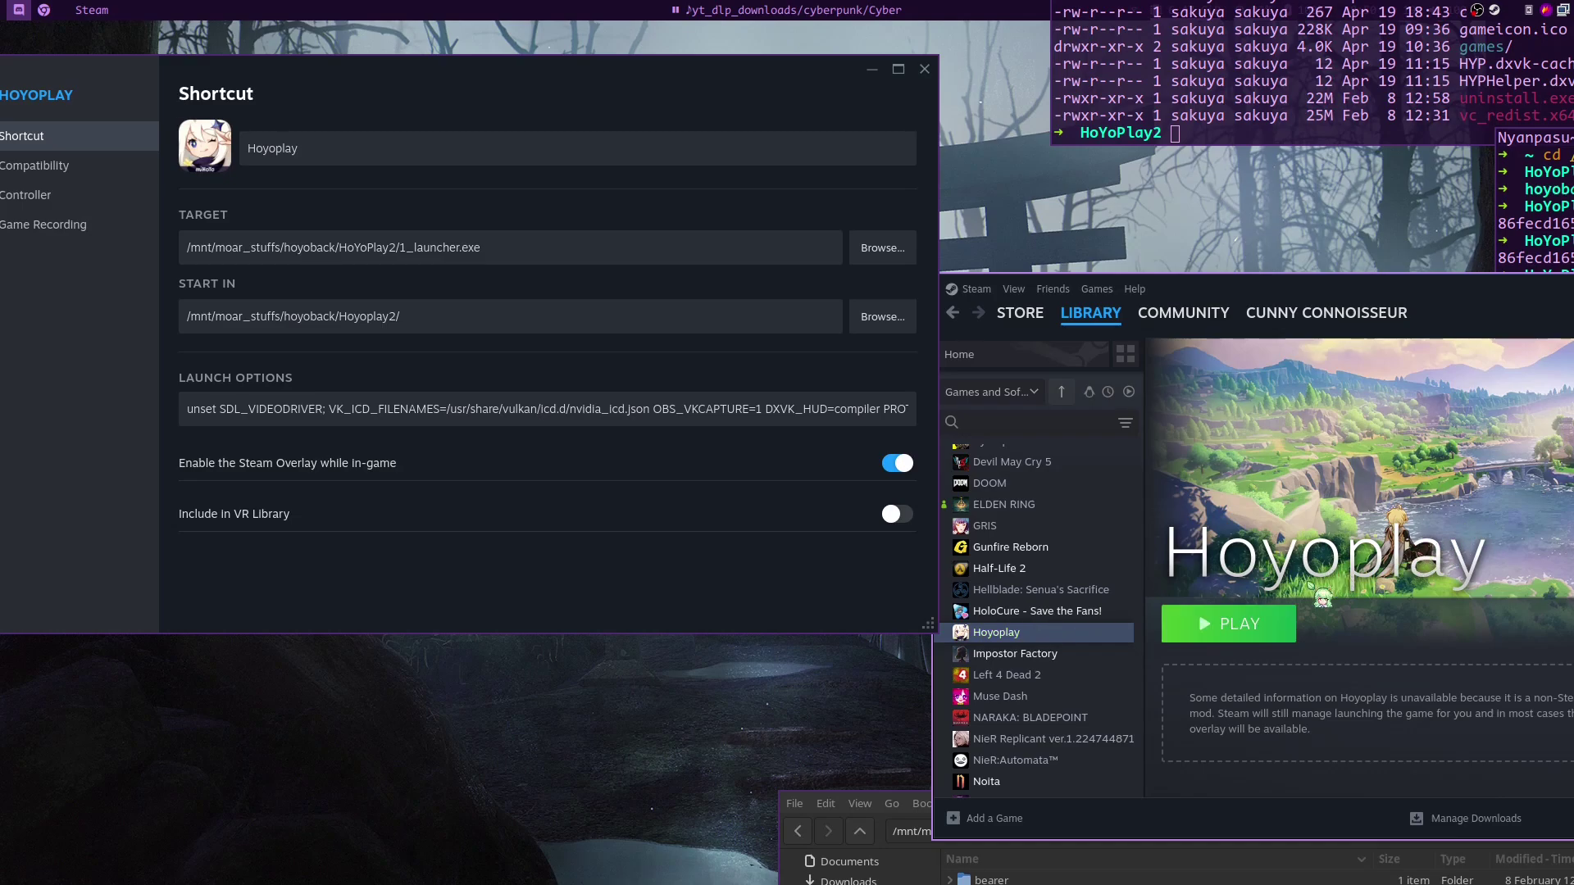
pyautogui.moveTo(1193, 627); pyautogui.dragTo(1219, 647)
pyautogui.hotkey('alt', 'Tab')
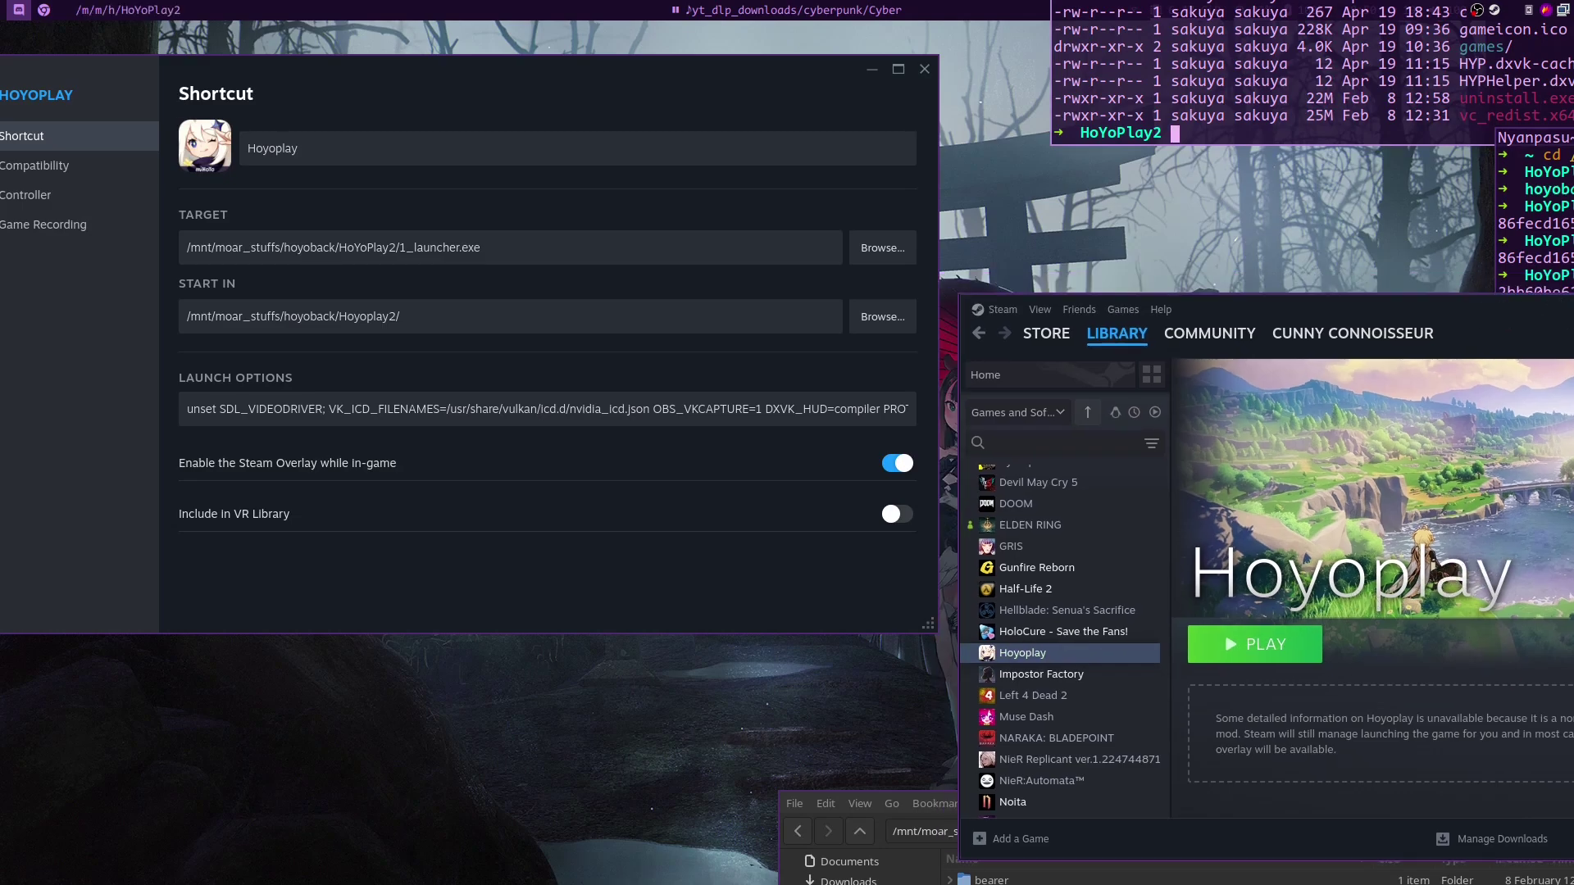
pyautogui.moveTo(1174, 58); pyautogui.dragTo(1305, 607)
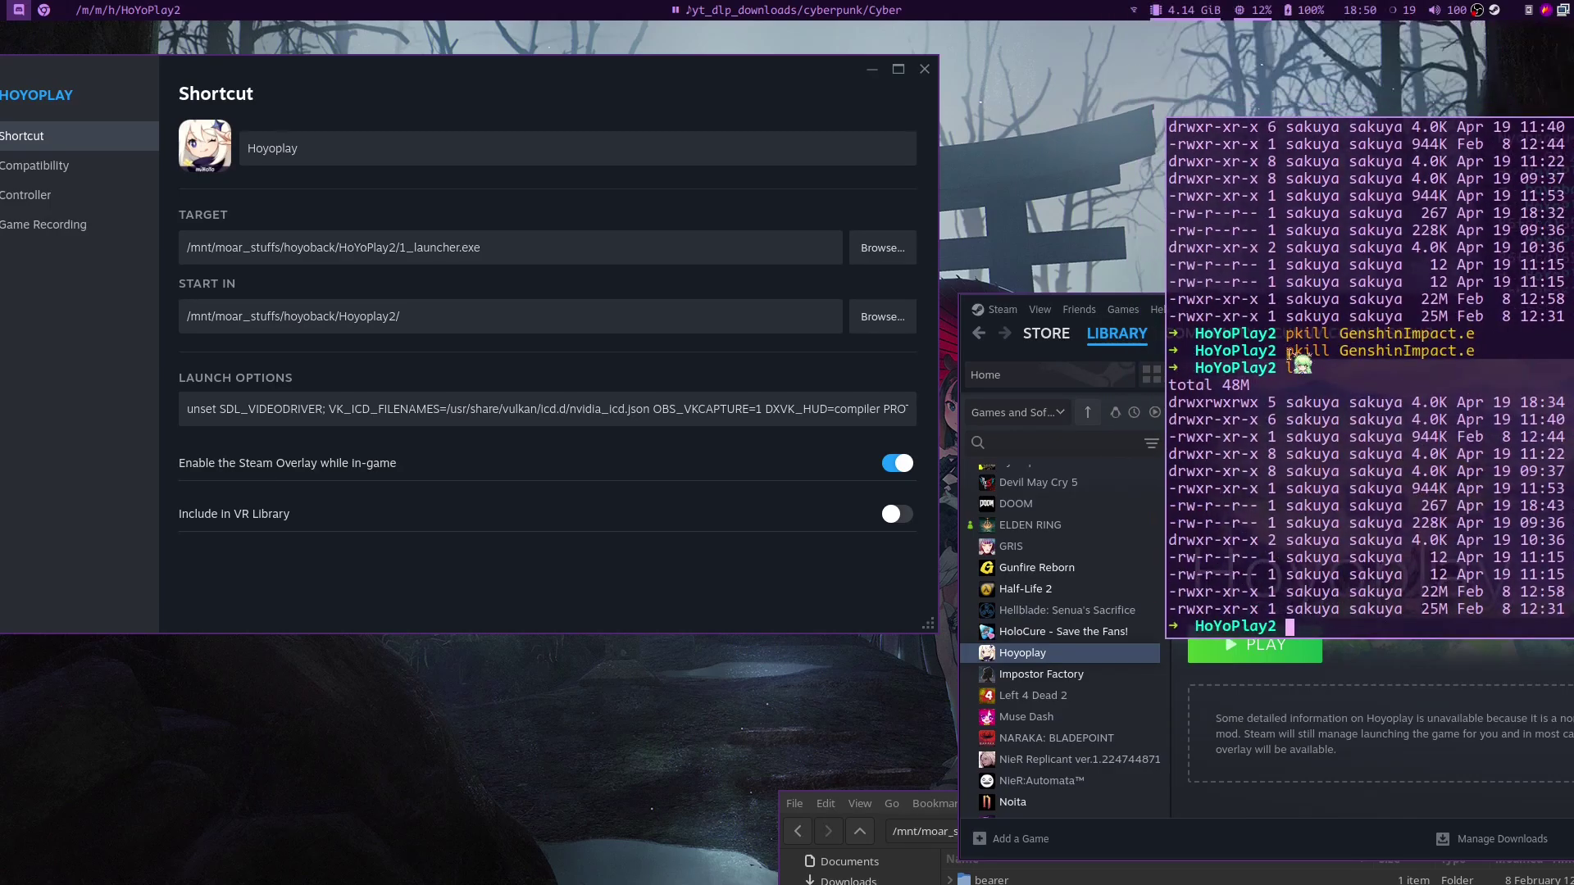
pyautogui.moveTo(1323, 261); pyautogui.dragTo(1543, 289)
pyautogui.keyDown('super'); pyautogui.click(1360, 459); pyautogui.keyUp('super')
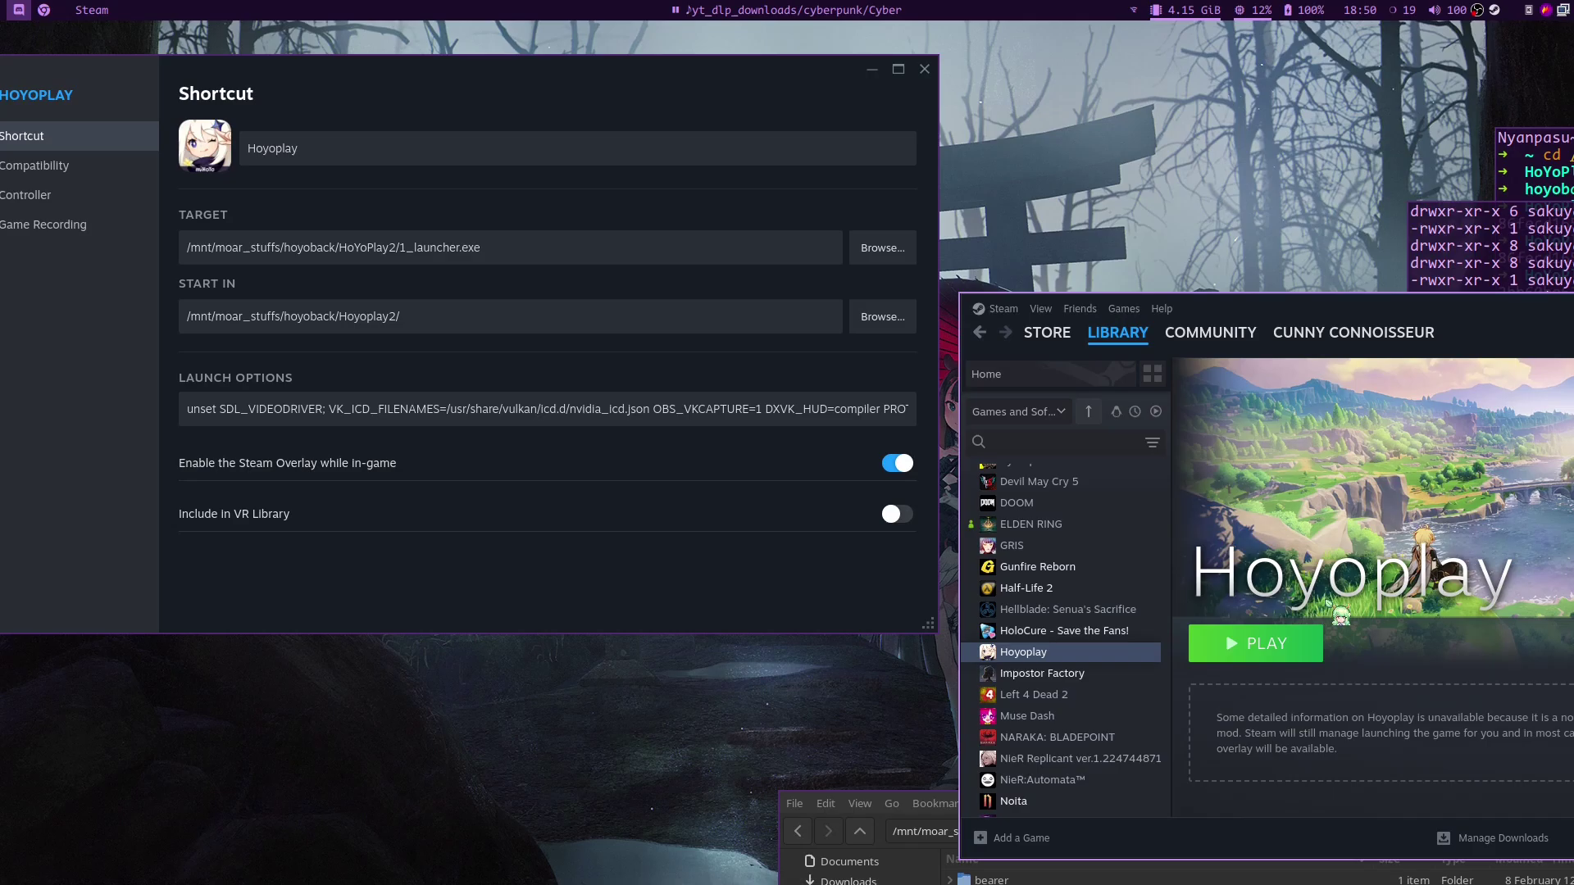
pyautogui.hotkey('alt', 'Tab')
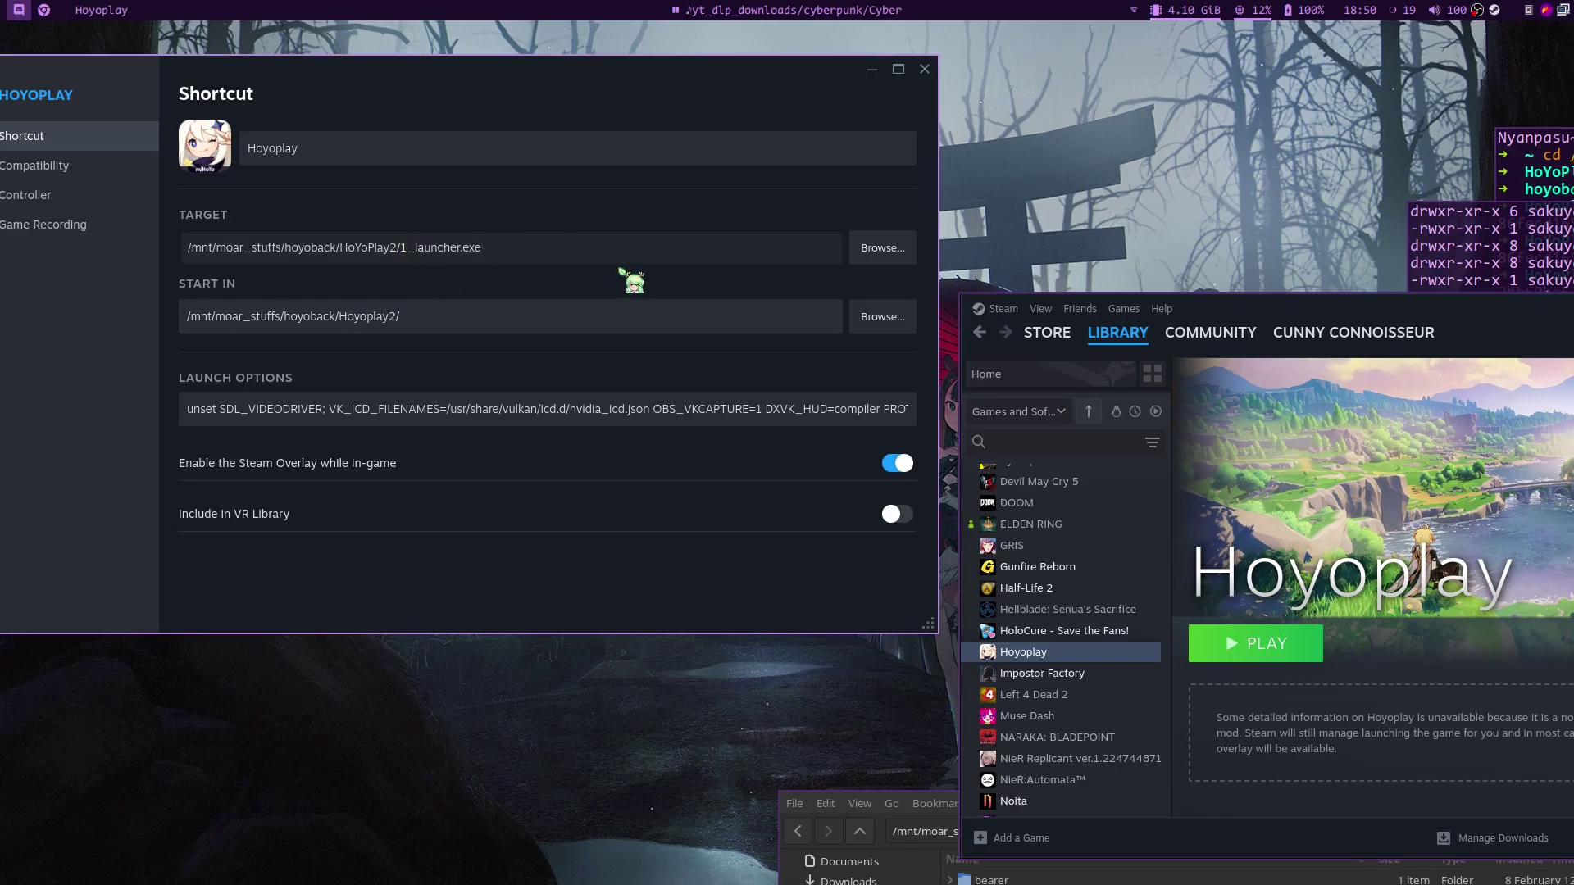
pyautogui.press('BackSpace')
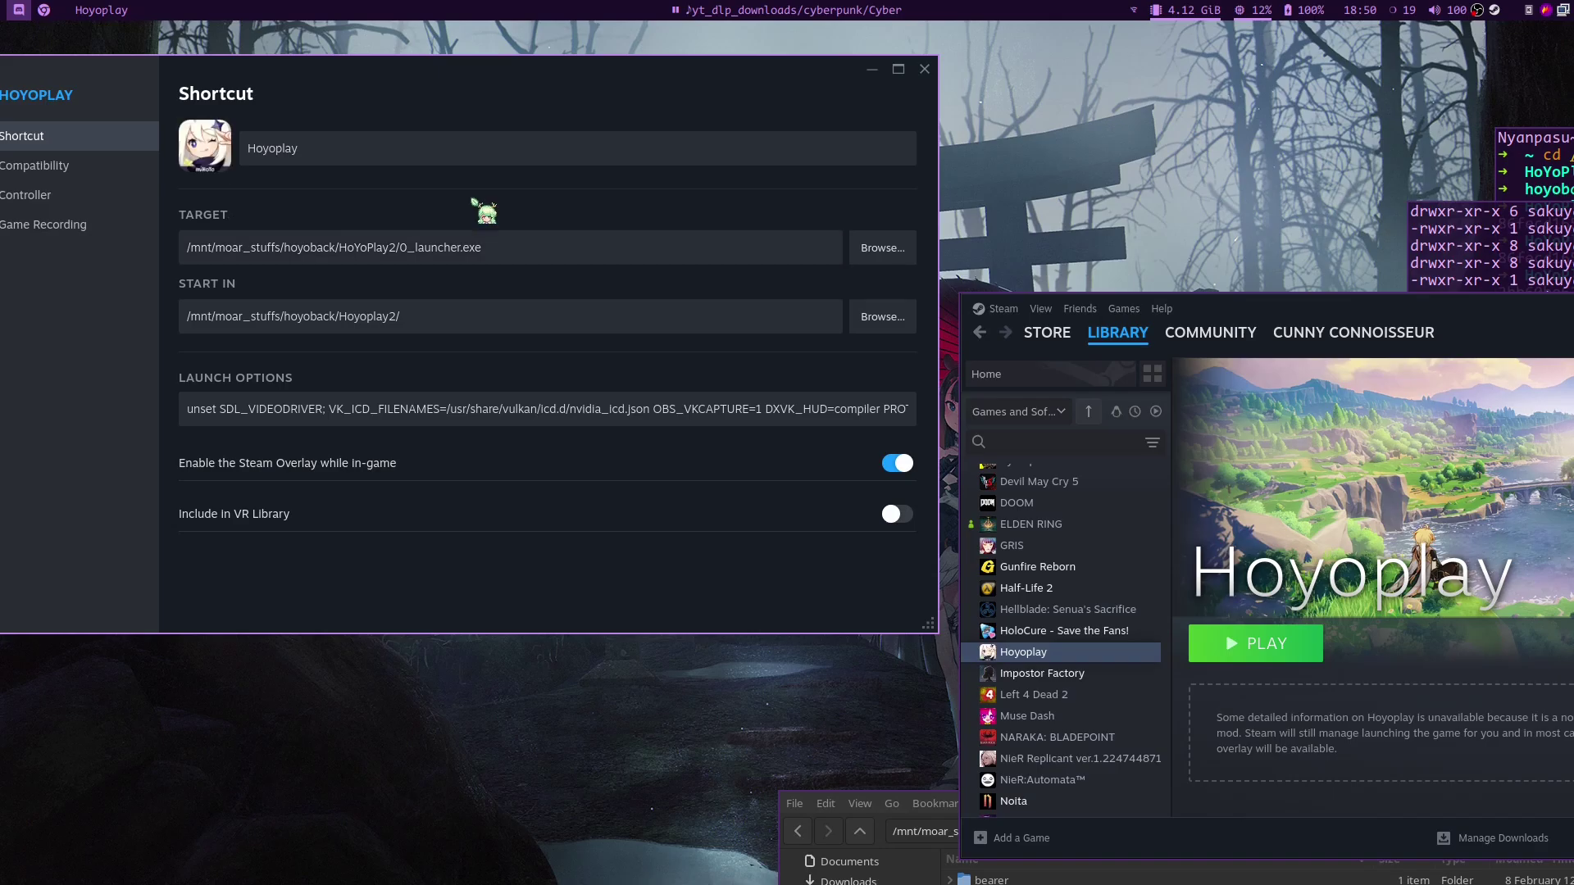
# - Reposition the Steam library and launch Hoyoplay with the 0_launcher.exe target
pyautogui.press('super+Right')
pyautogui.moveTo(1305, 522); pyautogui.dragTo(1445, 600)
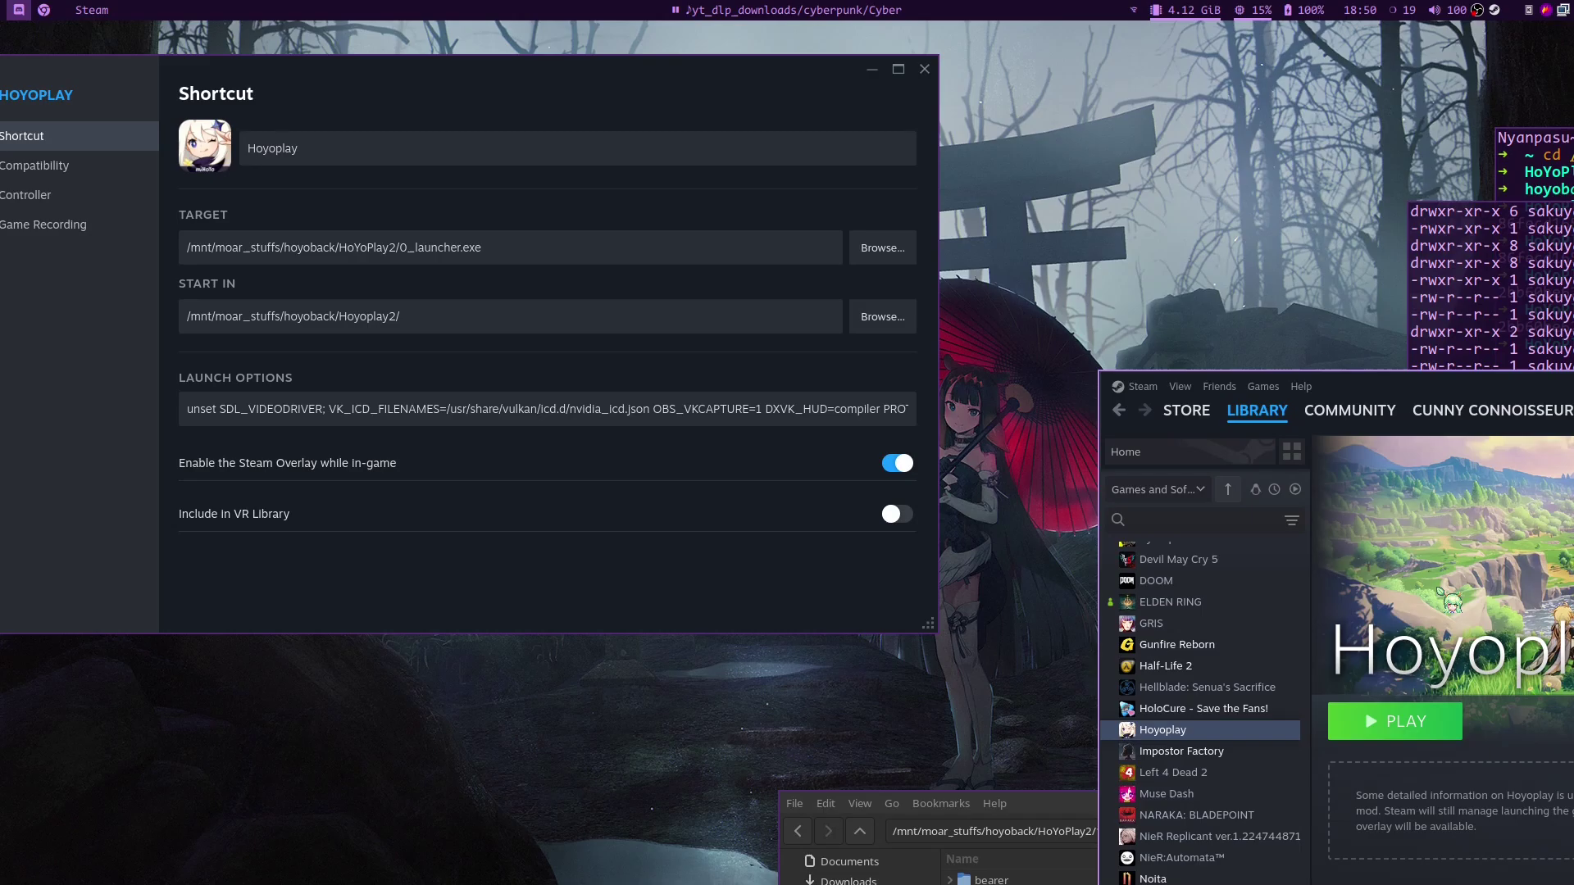
pyautogui.moveTo(1428, 581); pyautogui.dragTo(1404, 591)
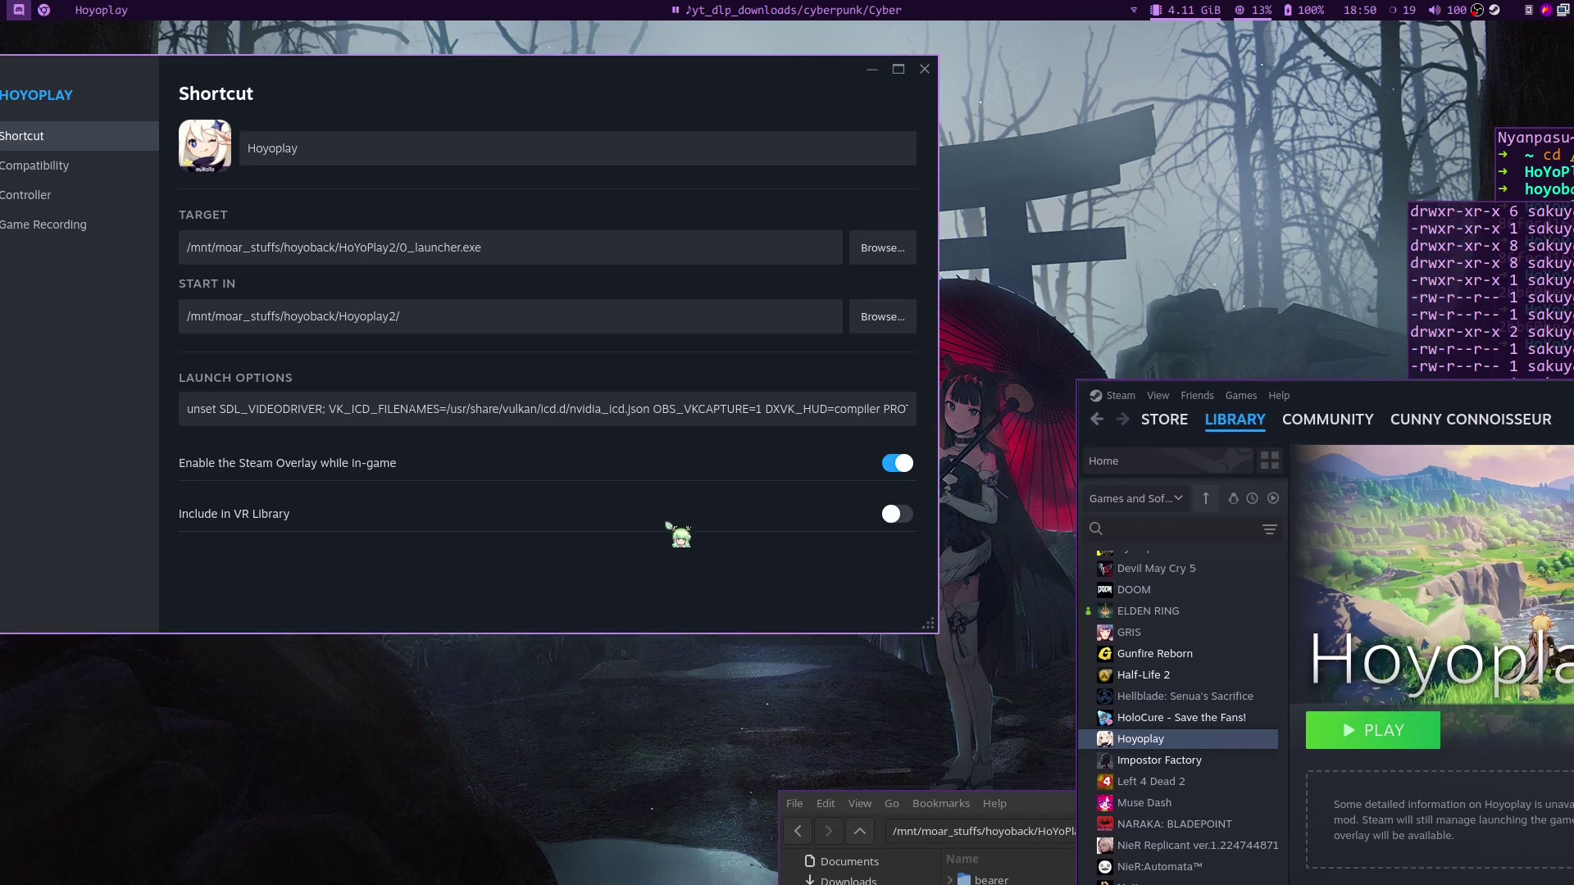
pyautogui.press('super+shift+Right')
pyautogui.click(1373, 737)
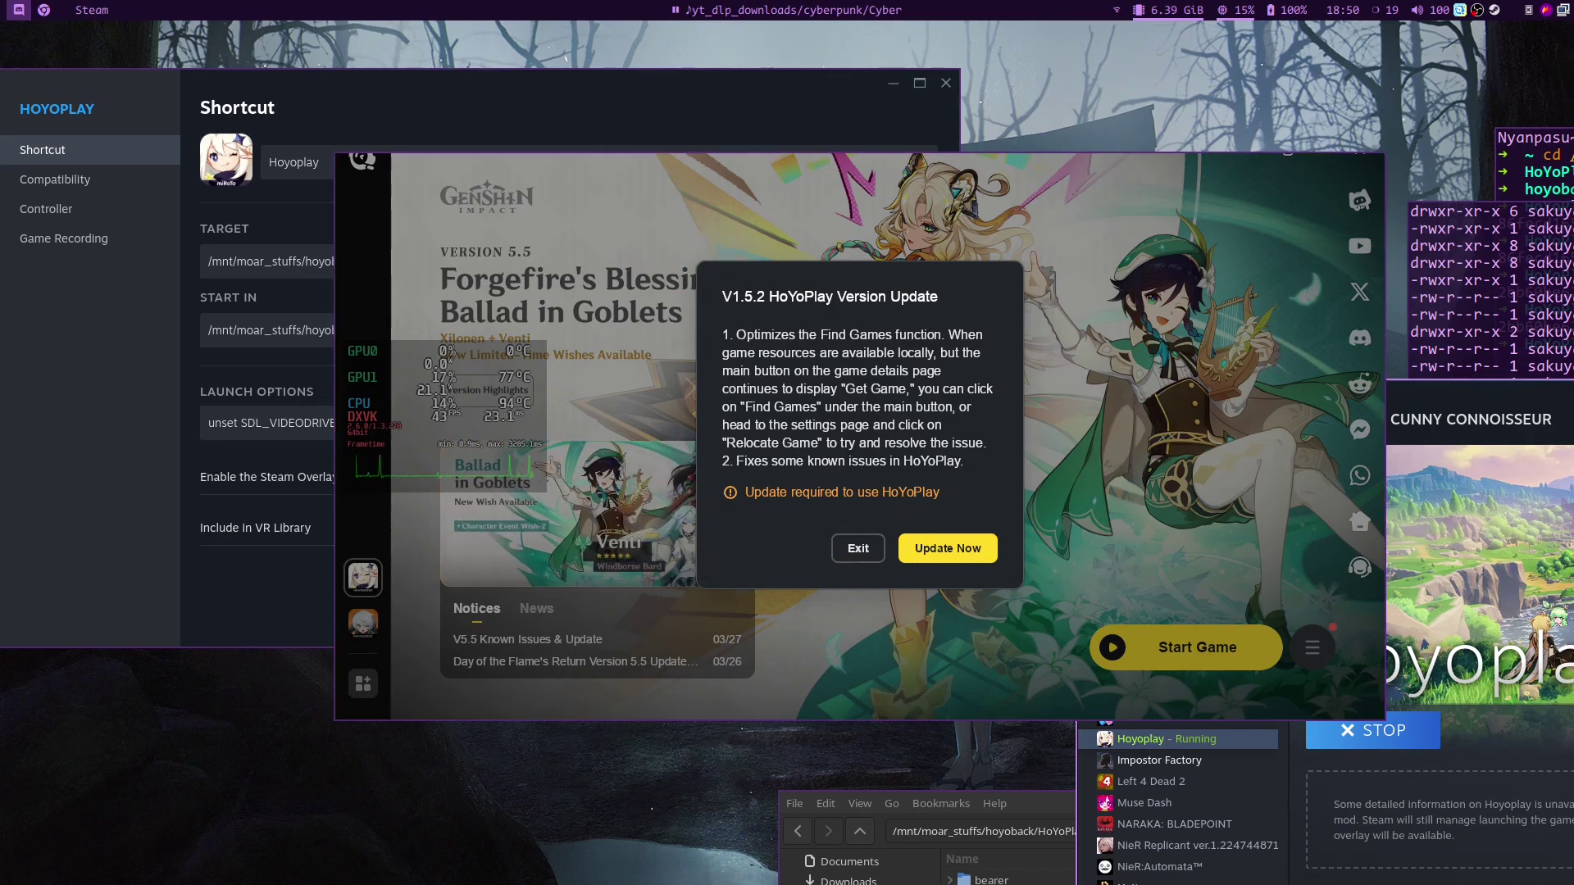
# - Move the launcher's update window aside, stop the running Hoyoplay from the library and confirm exiting it
pyautogui.click(1511, 657)
pyautogui.moveTo(1052, 627); pyautogui.dragTo(1028, 631)
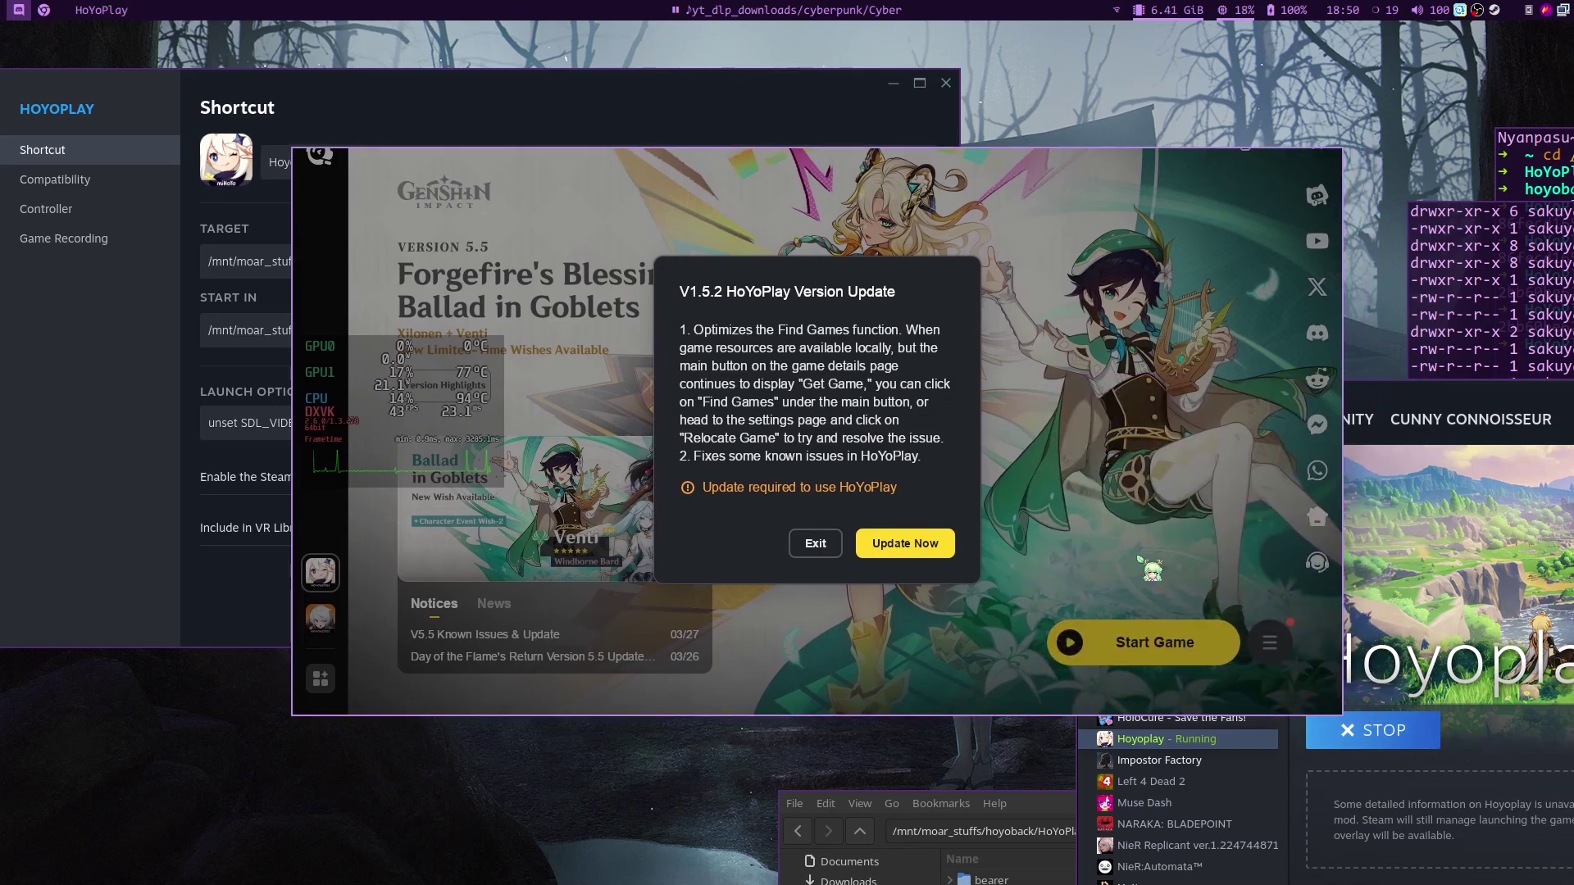
pyautogui.moveTo(1139, 558); pyautogui.dragTo(1046, 553)
pyautogui.moveTo(1380, 721); pyautogui.dragTo(1356, 706)
pyautogui.click(1355, 715)
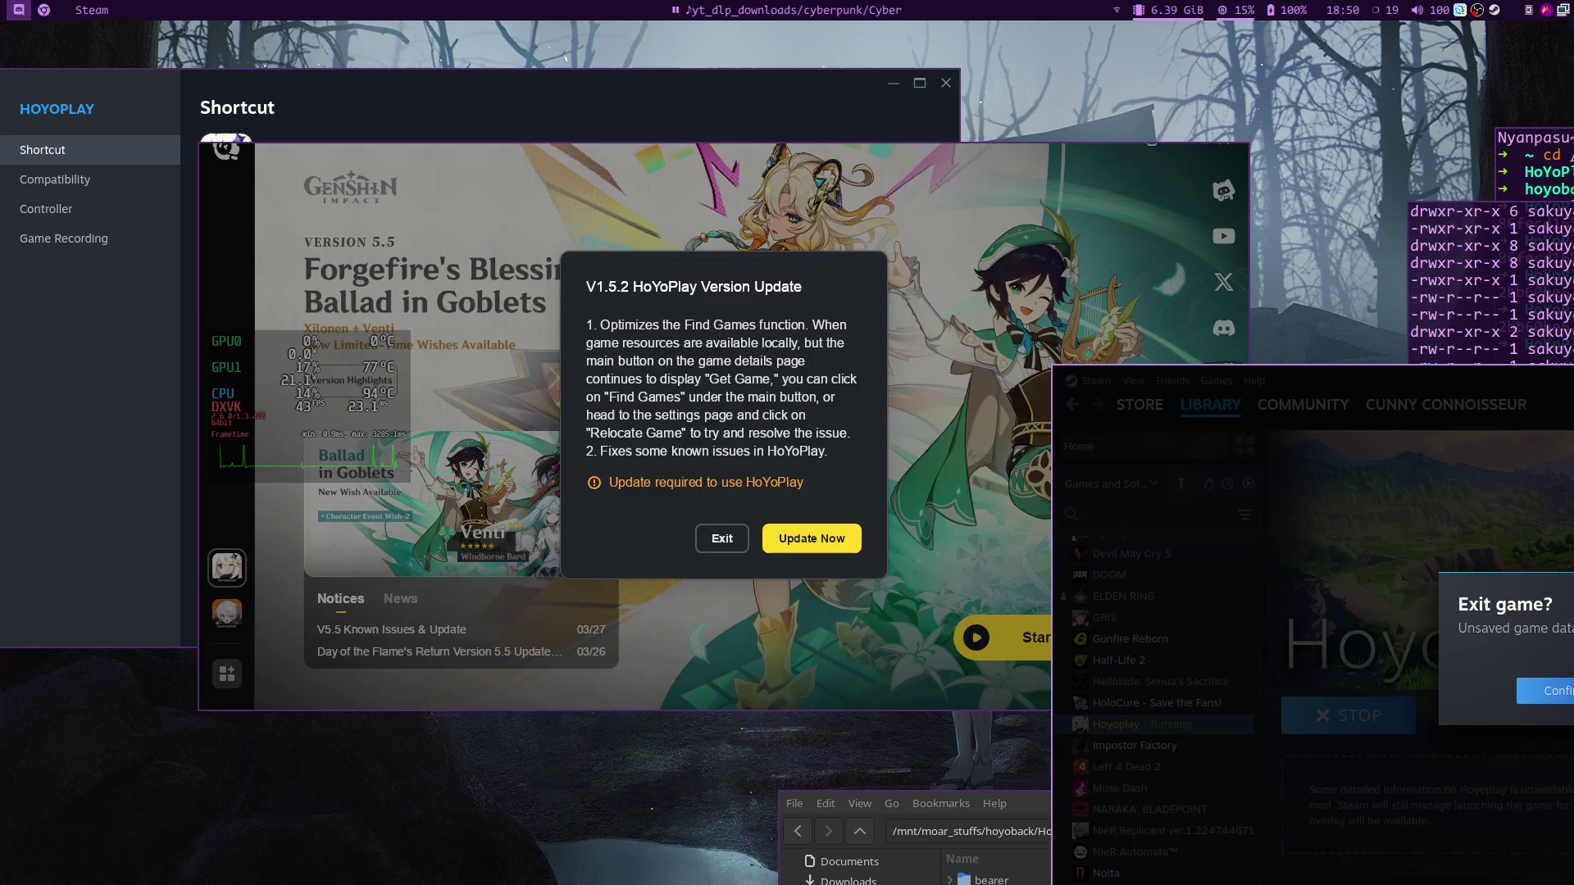
pyautogui.click(1423, 707)
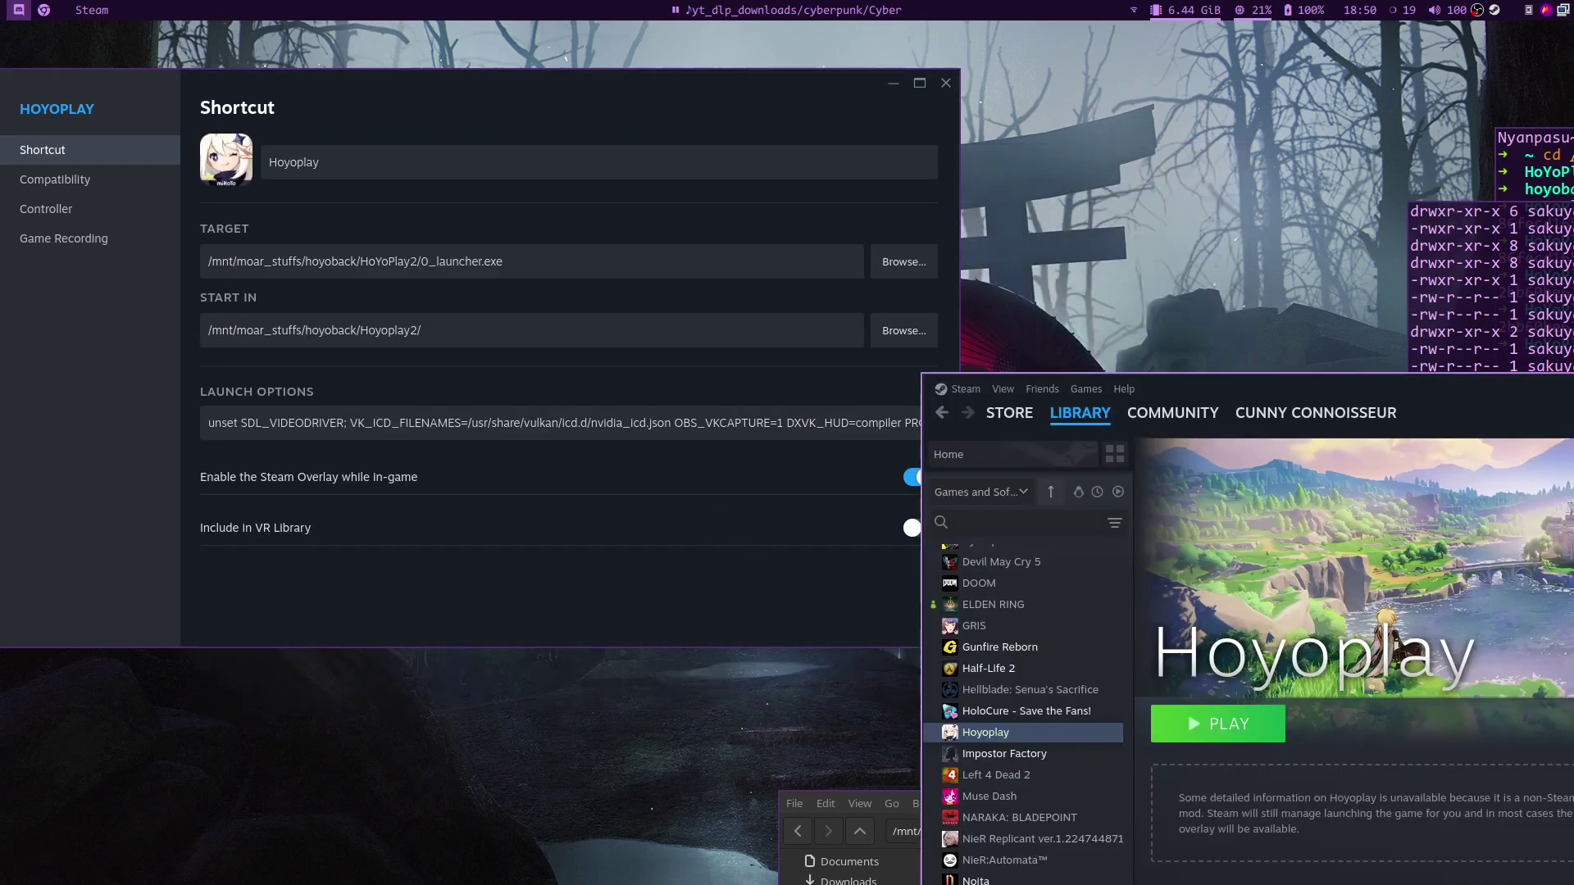
# - Arrange the shortcut settings and Steam library side by side and start Hoyoplay again after the forced stop
pyautogui.moveTo(1171, 591); pyautogui.dragTo(1137, 625)
pyautogui.moveTo(491, 569); pyautogui.dragTo(513, 527)
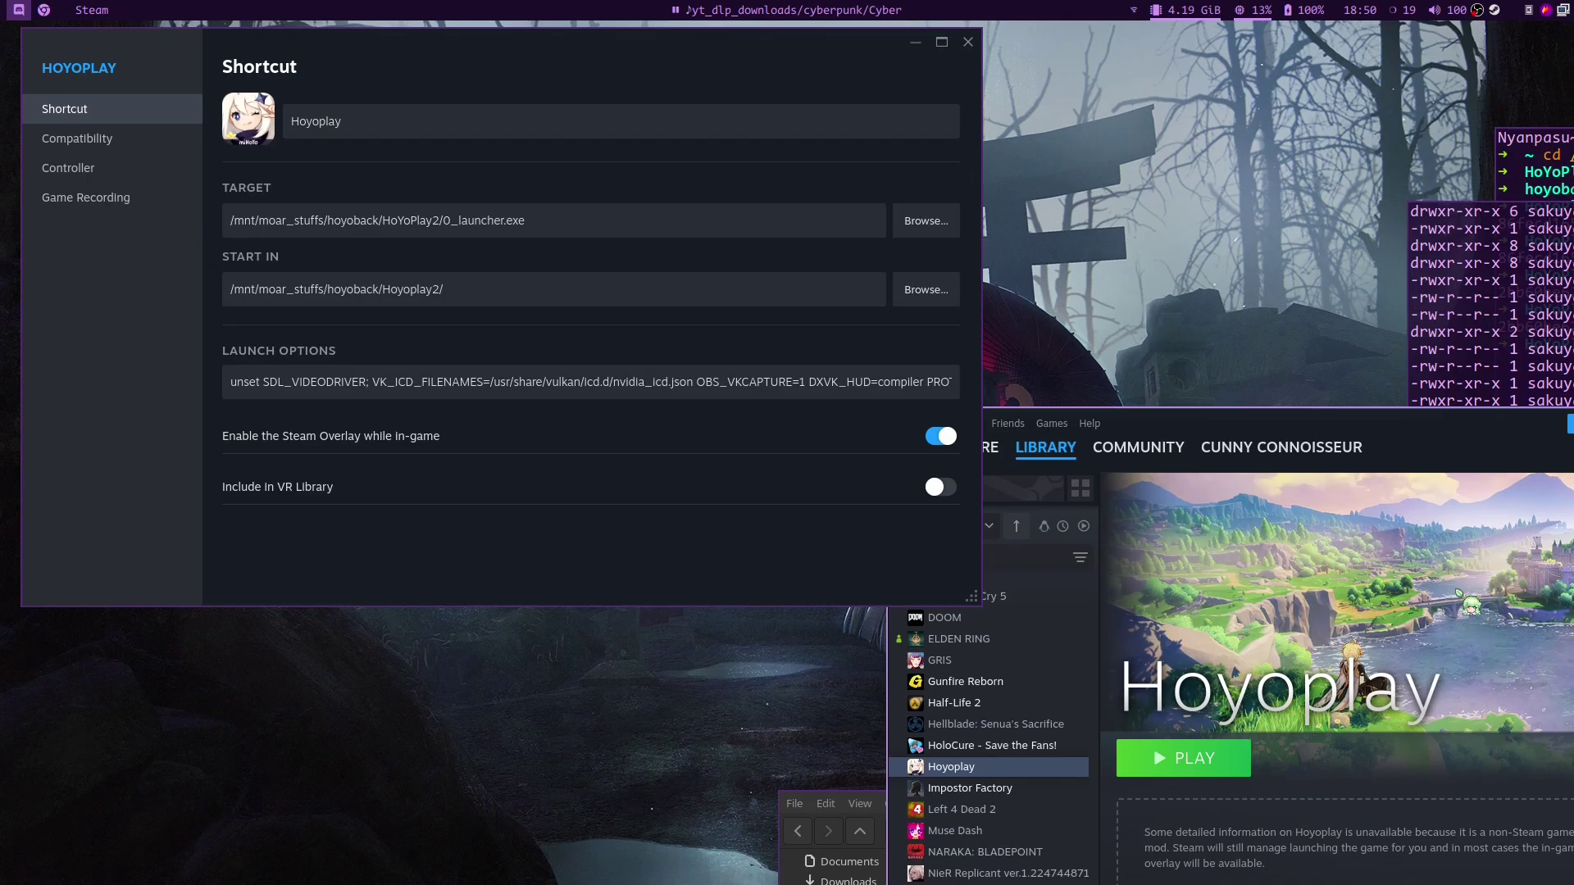
pyautogui.click(1420, 522)
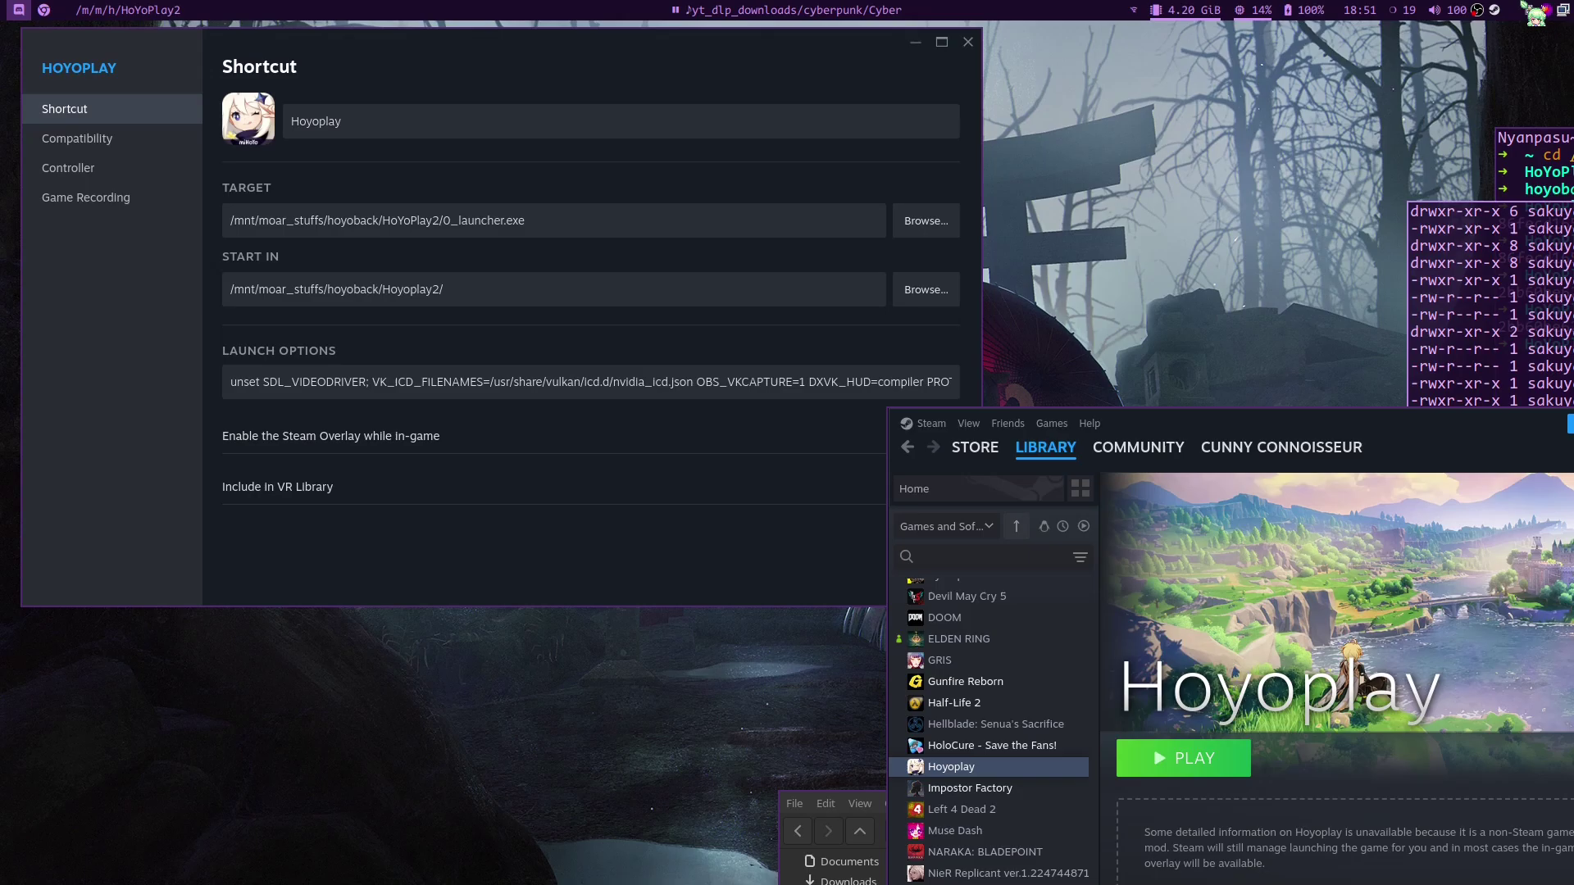
pyautogui.moveTo(1312, 447)
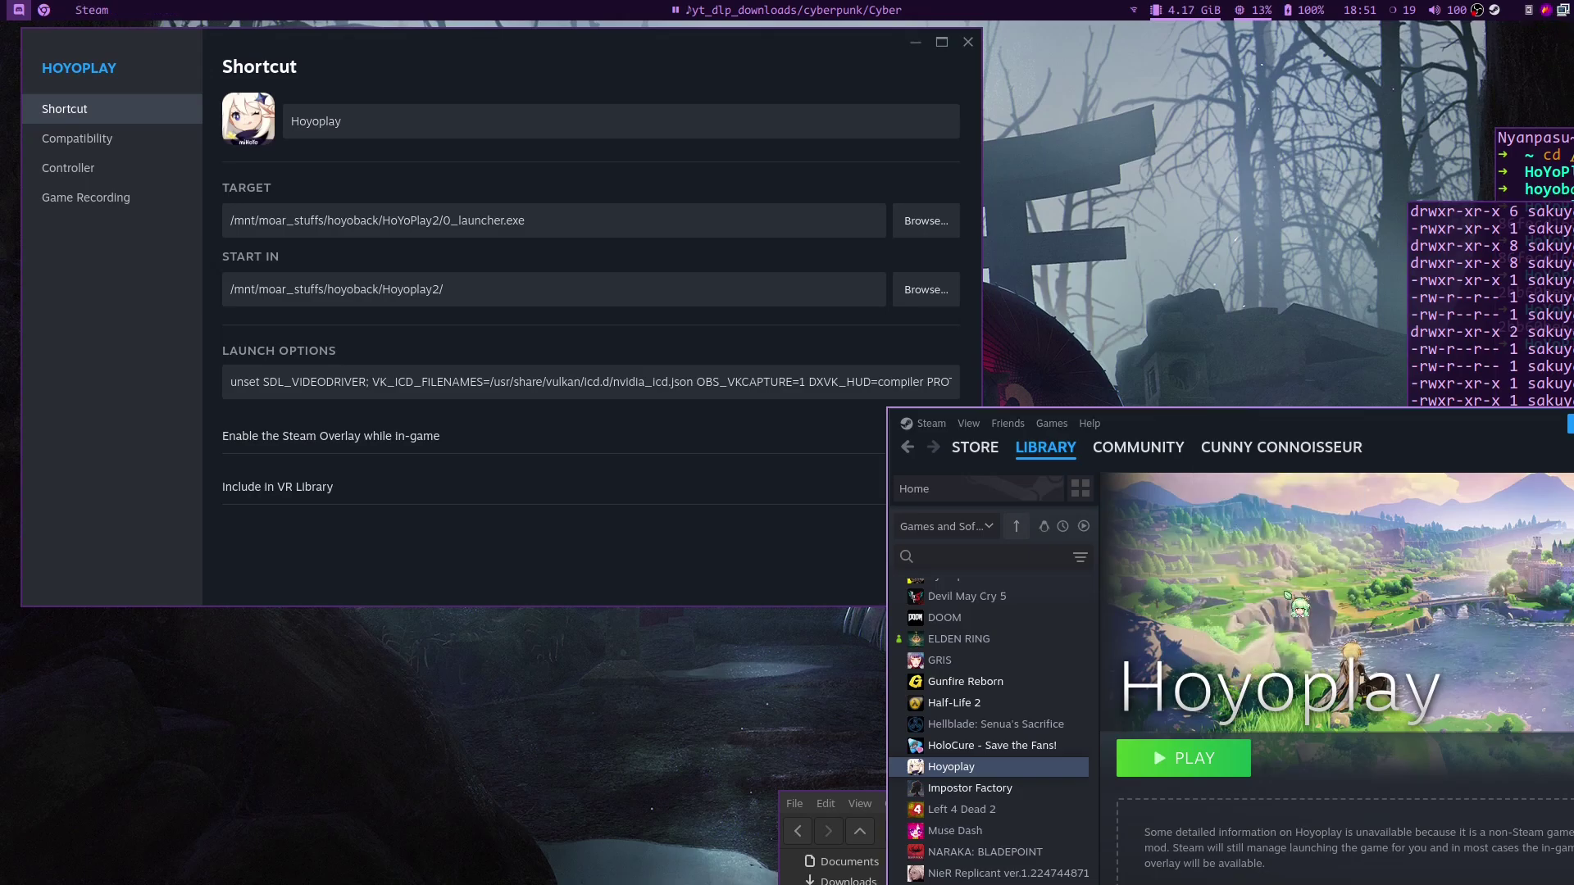
pyautogui.moveTo(1204, 759); pyautogui.dragTo(1140, 727)
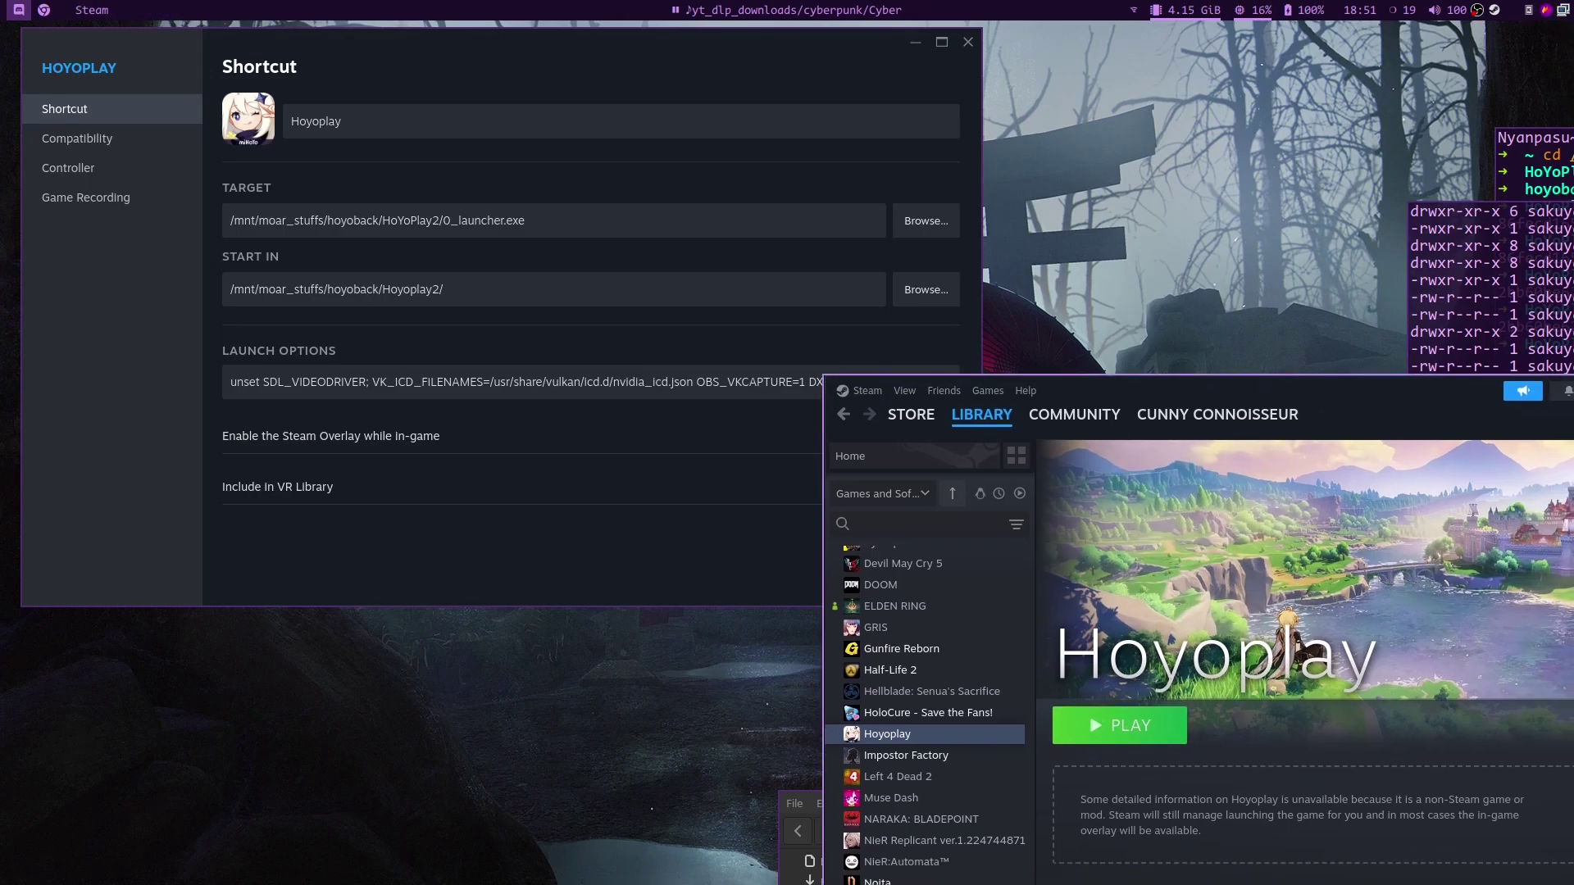
pyautogui.click(1142, 727)
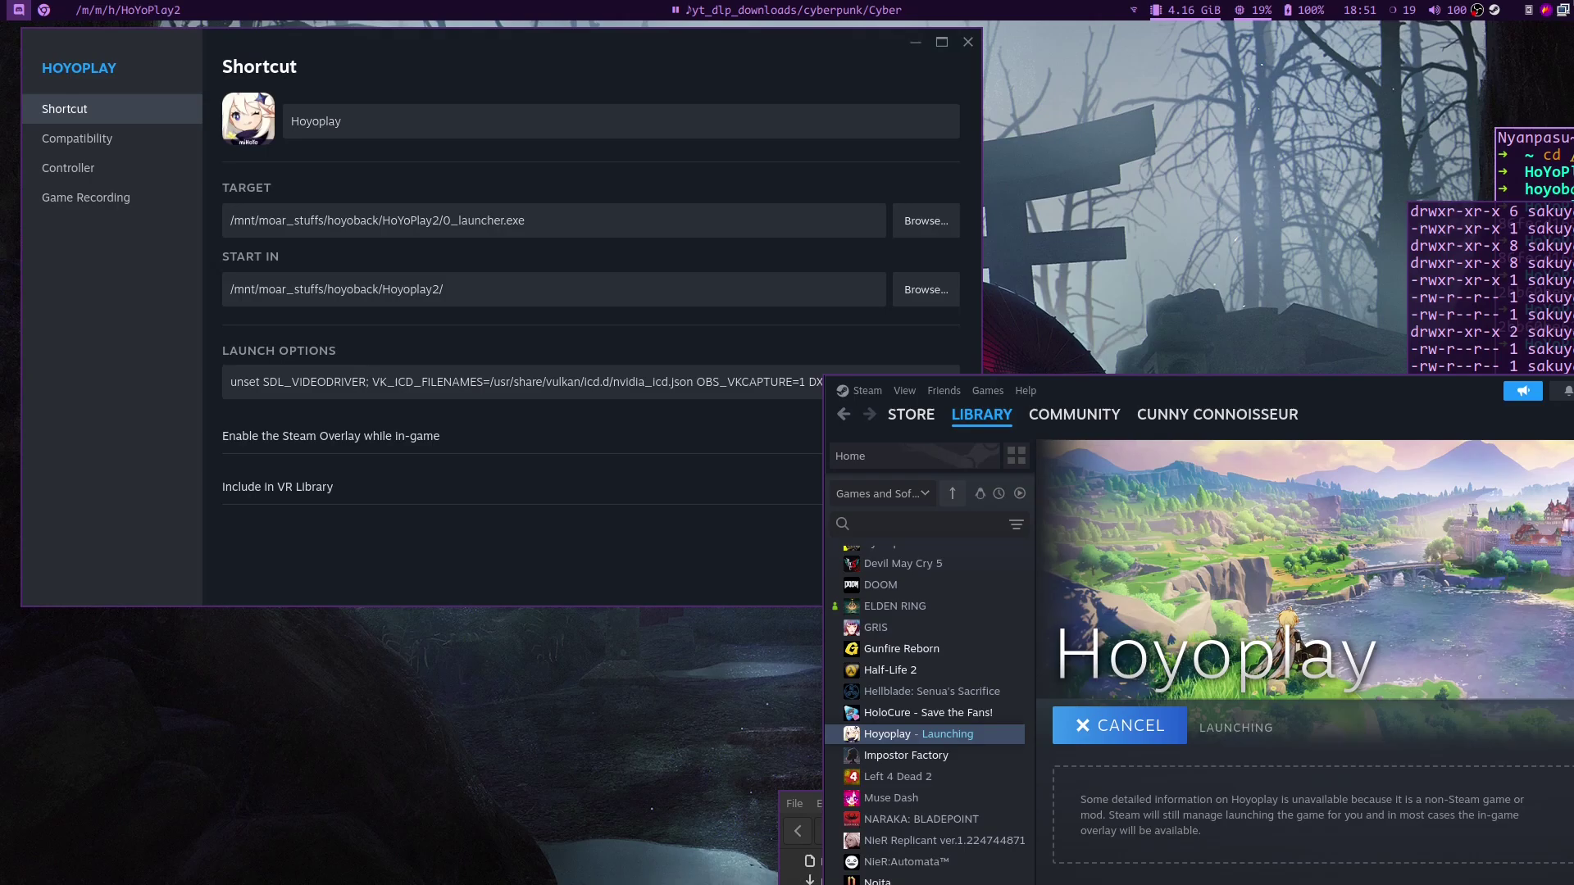
# - Disconnect the wired network while Hoyoplay is starting and move the launcher window up once it loads
pyautogui.click(1564, 12)
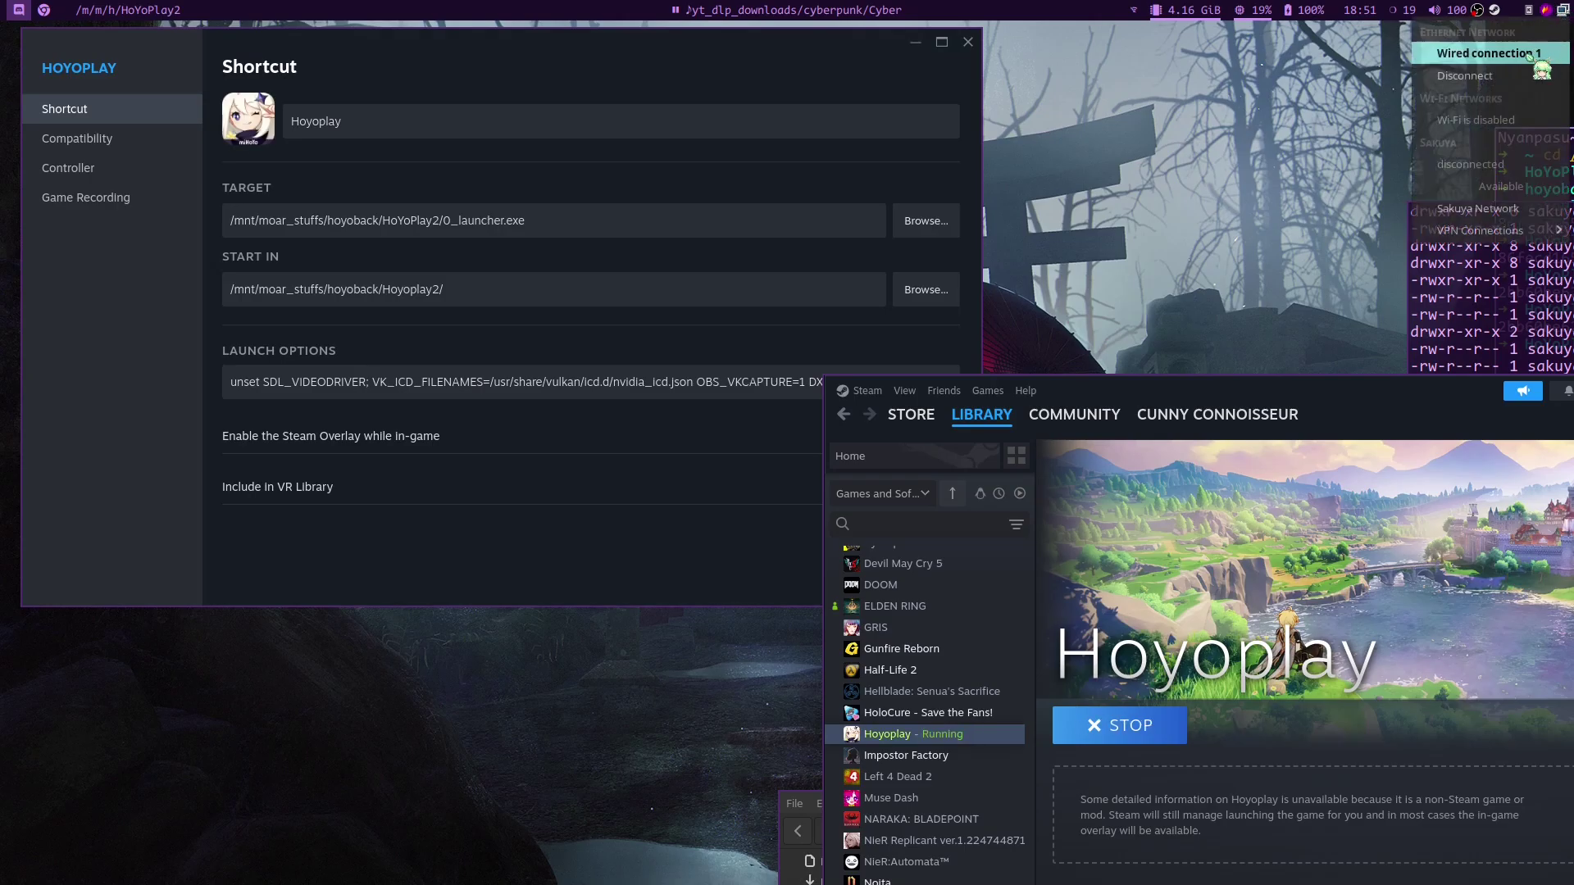
pyautogui.click(1489, 75)
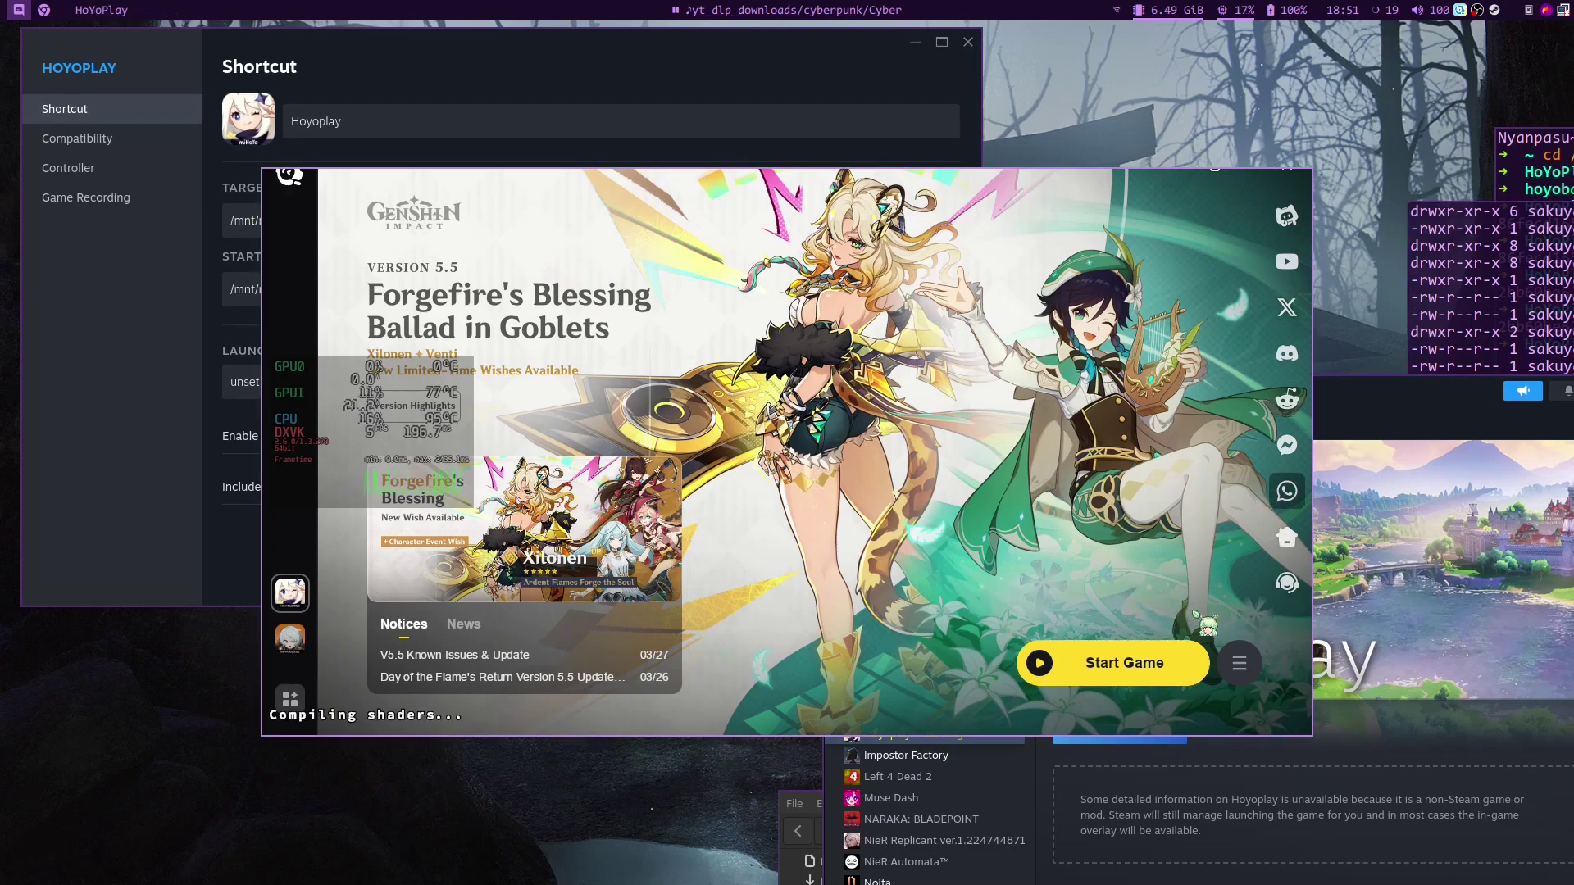
pyautogui.moveTo(1158, 447); pyautogui.dragTo(1173, 340)
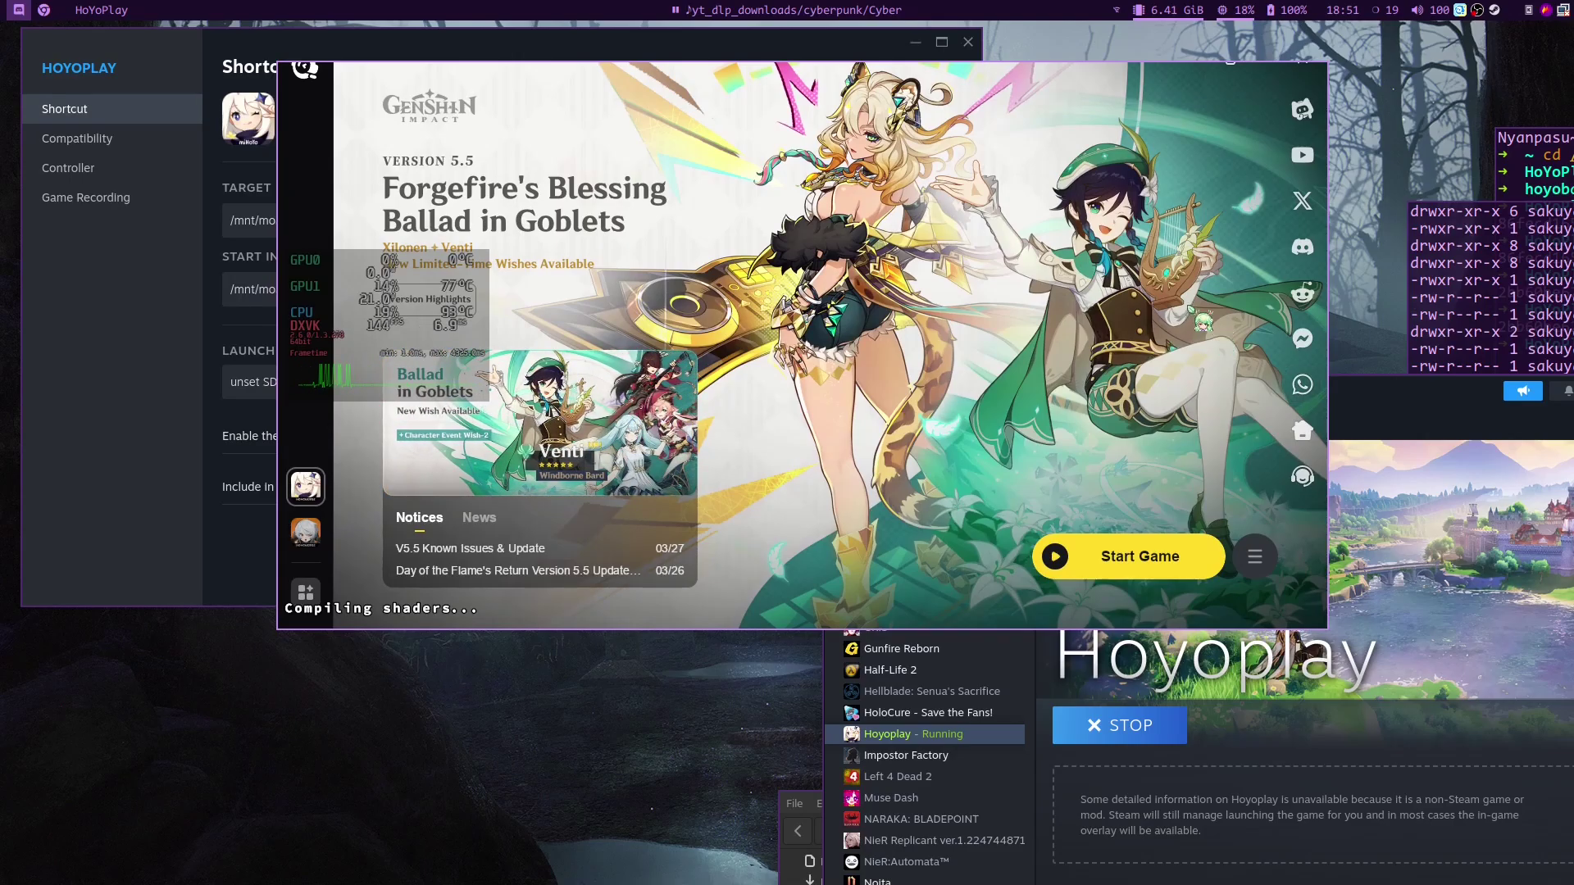
# - Start Genshin Impact from the offline launcher and open the network connections list
pyautogui.click(1154, 551)
pyautogui.click(1564, 15)
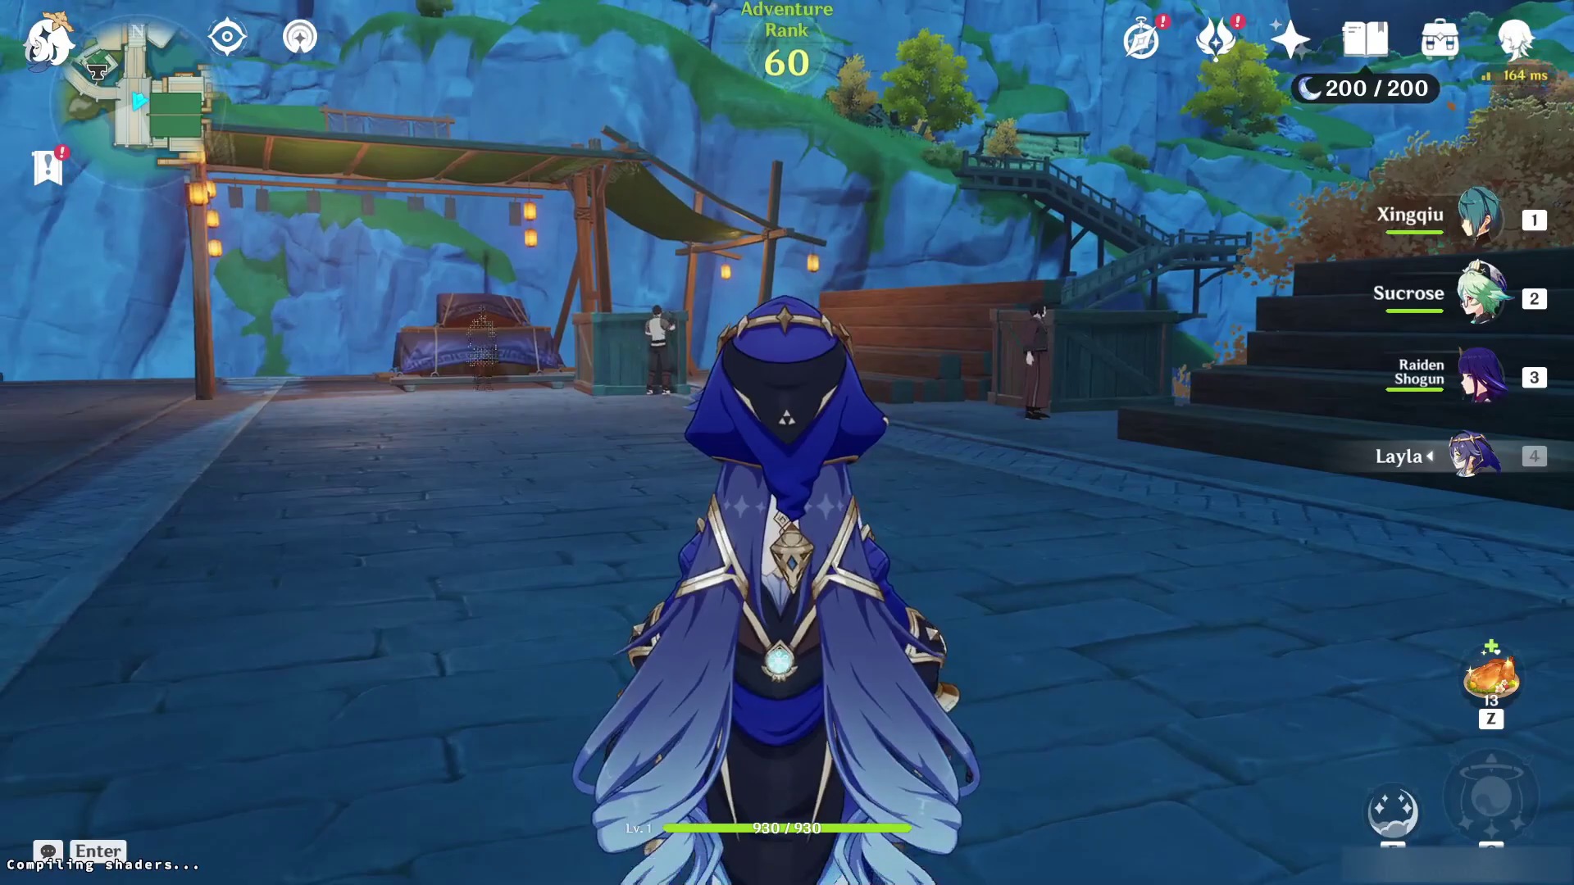
# - Test the game controls by moving forward, switching the active character to Xingqiu and making a sword attack
pyautogui.press('w')
pyautogui.press('1')
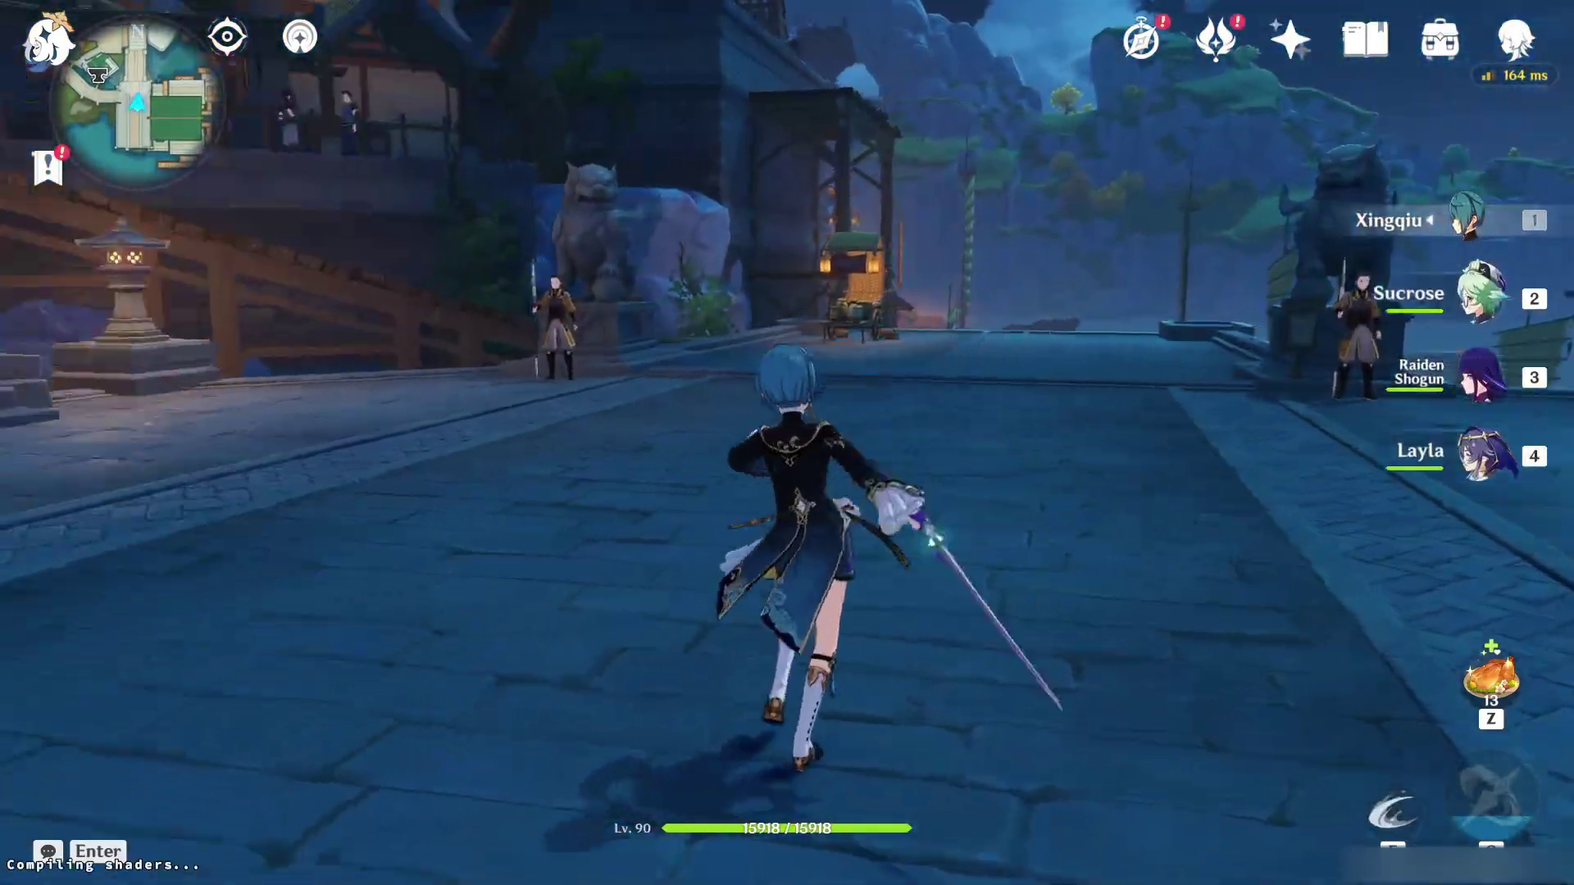
pyautogui.click(787, 442)
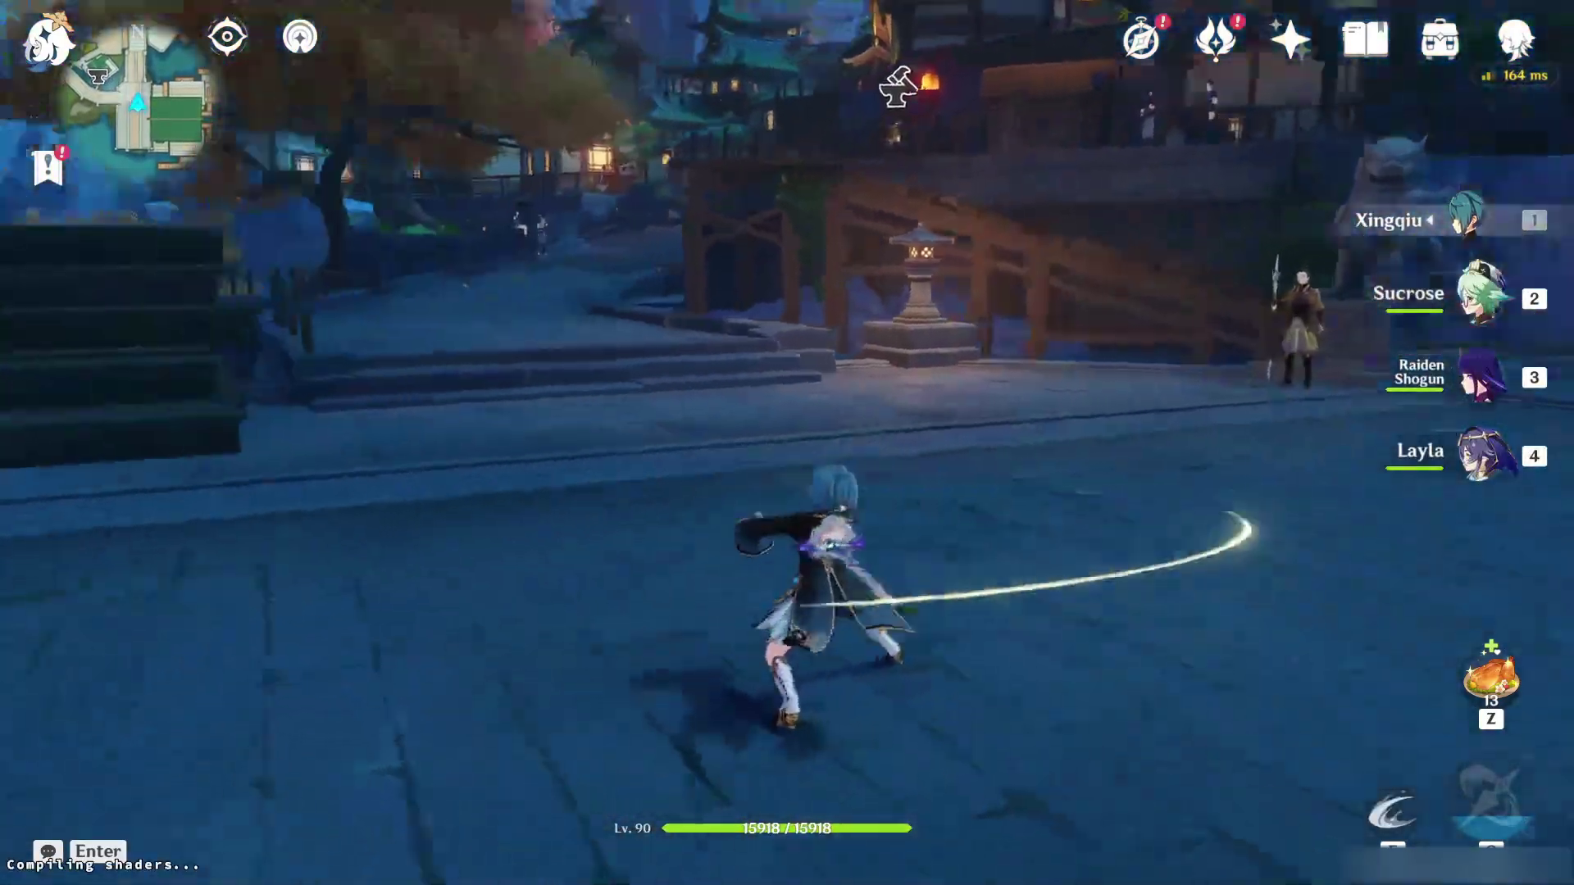
pyautogui.press('w')
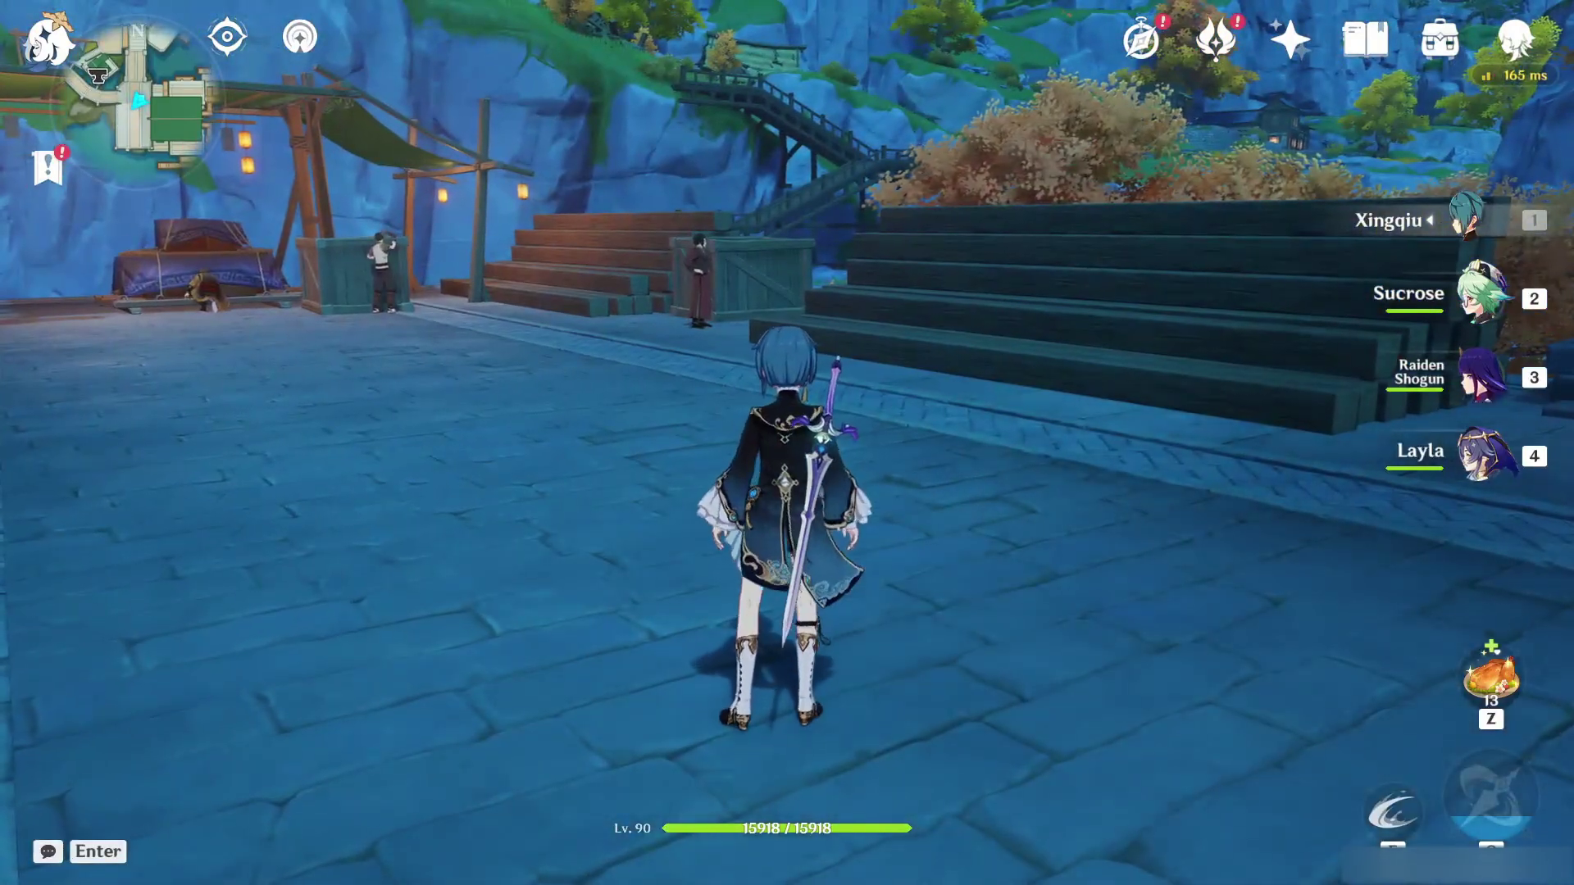
# - Run Xingqiu around the stone plaza in several directions to check that Genshin Impact plays normally
pyautogui.press('a')
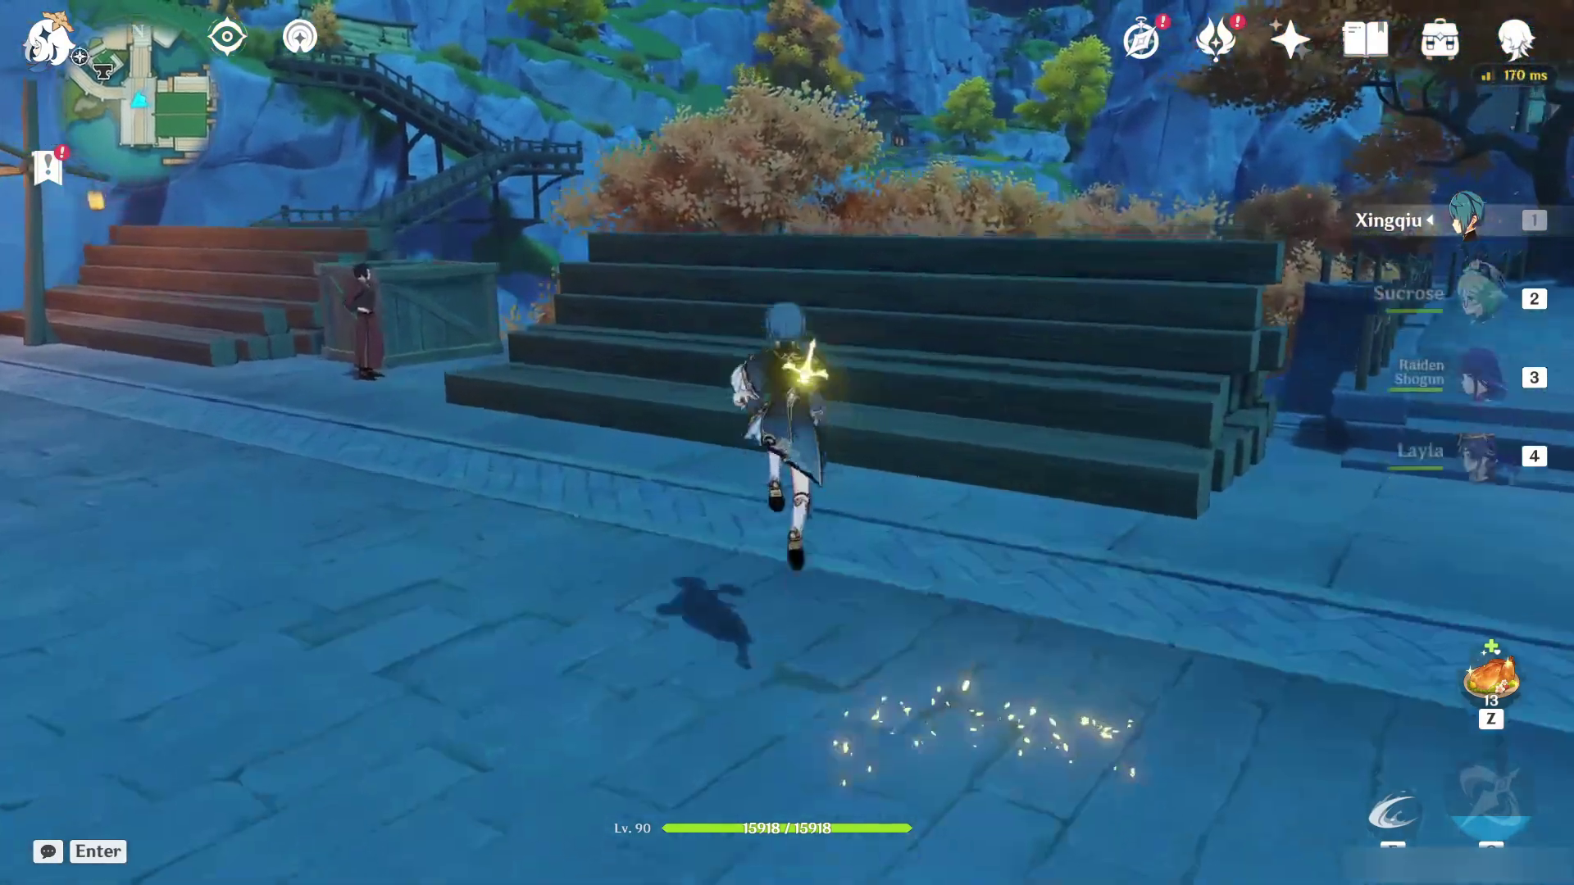
pyautogui.press('w')
pyautogui.press('w')
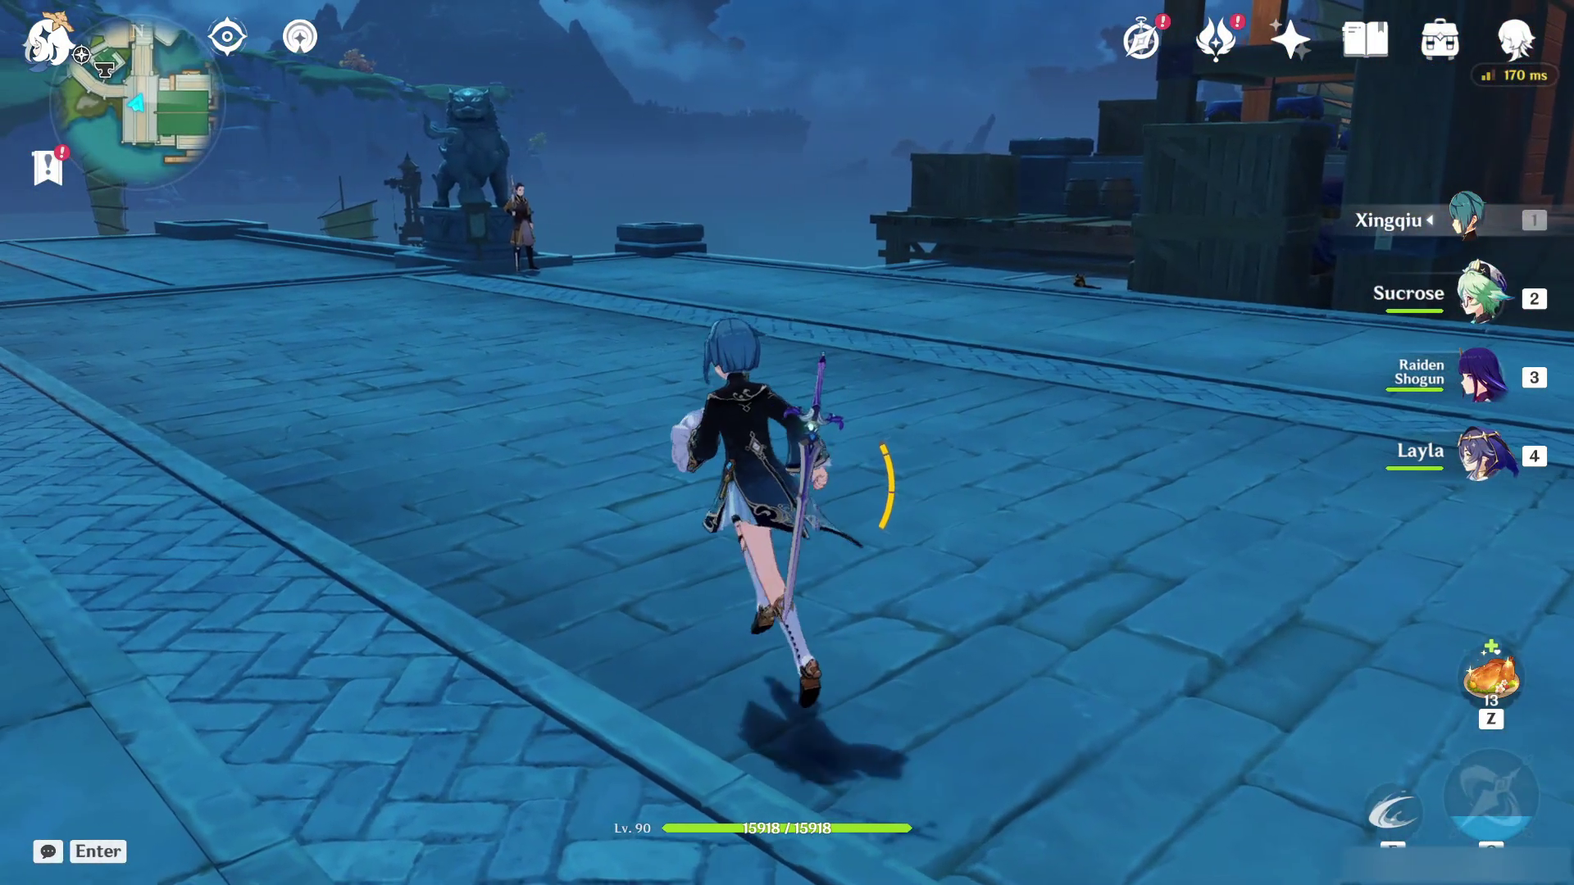
pyautogui.press('a')
pyautogui.press('d')
pyautogui.press('a')
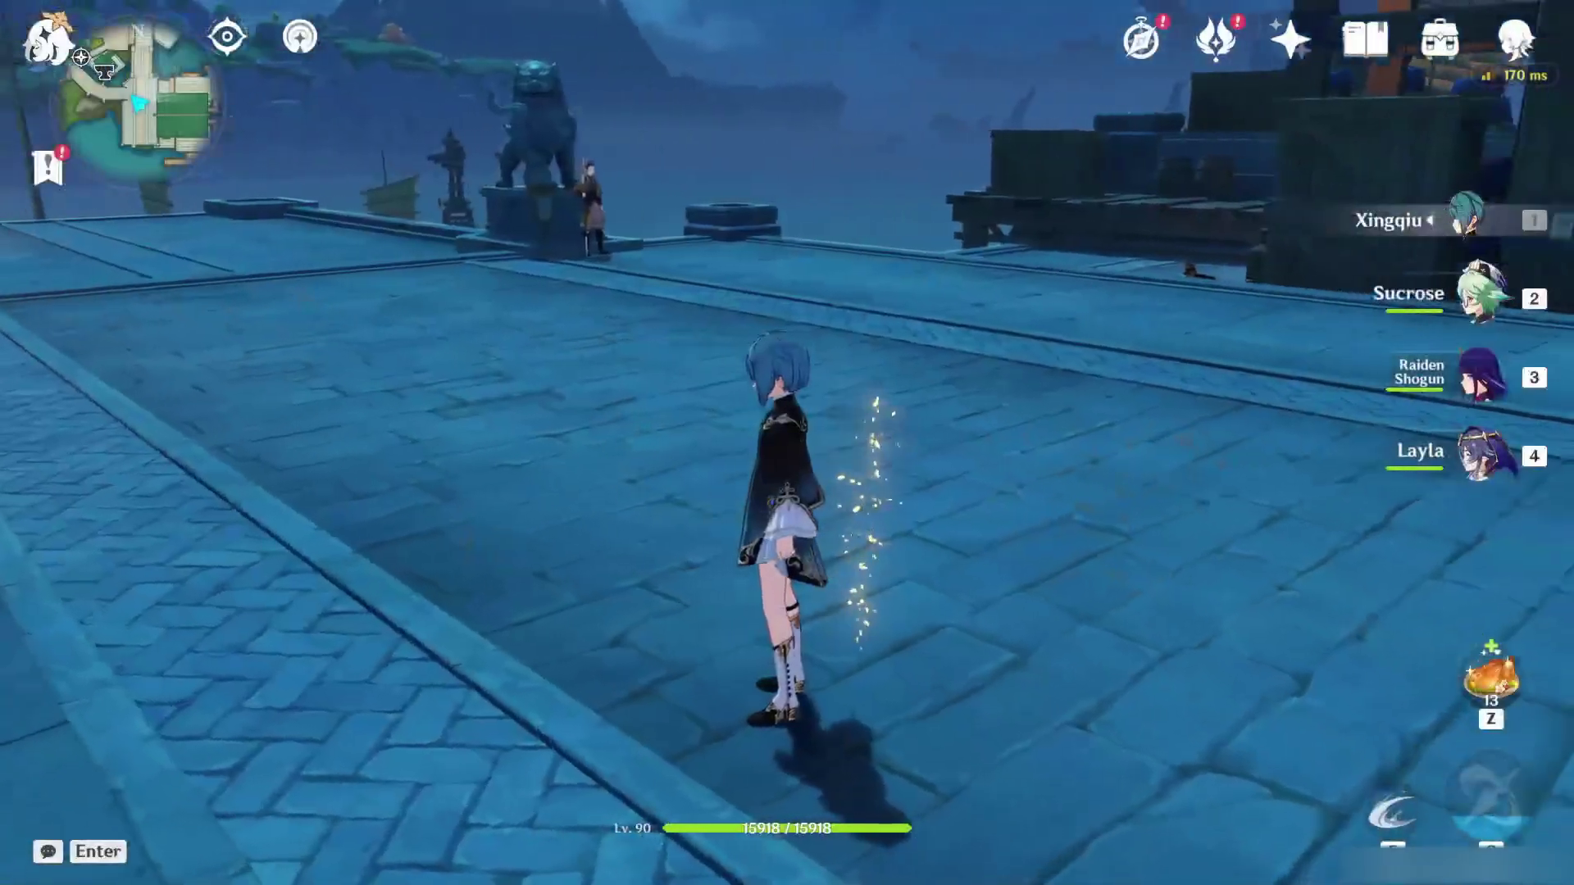
pyautogui.press('w')
pyautogui.press('a')
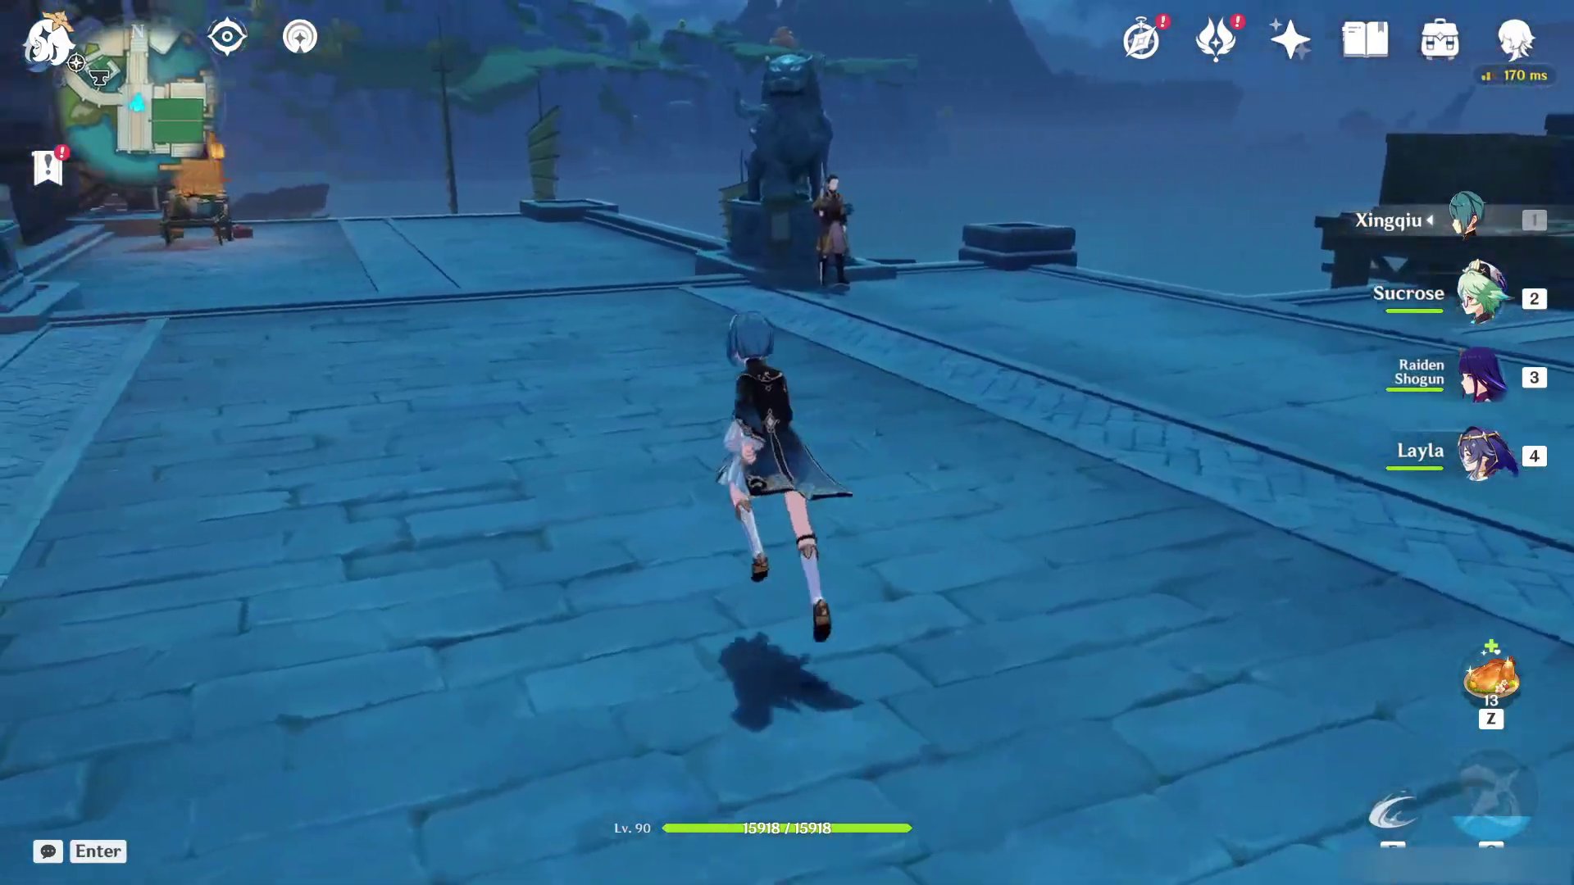
pyautogui.press('w')
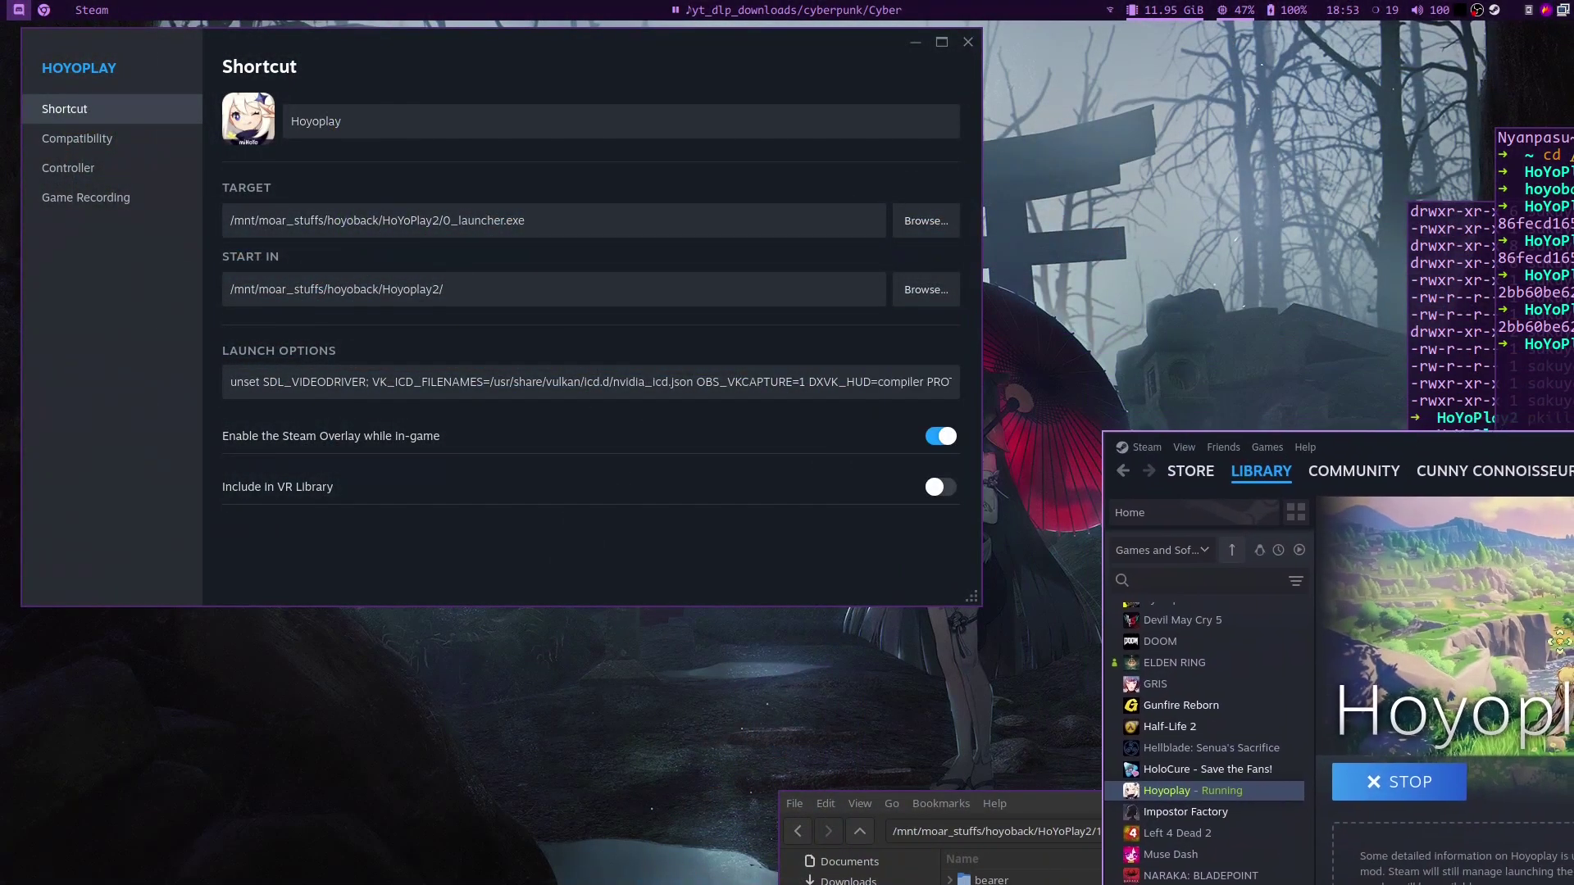
# - Move the Steam library lower on the desktop and shift the terminal with the sha1sum results next to it
pyautogui.moveTo(1560, 642); pyautogui.dragTo(1459, 767)
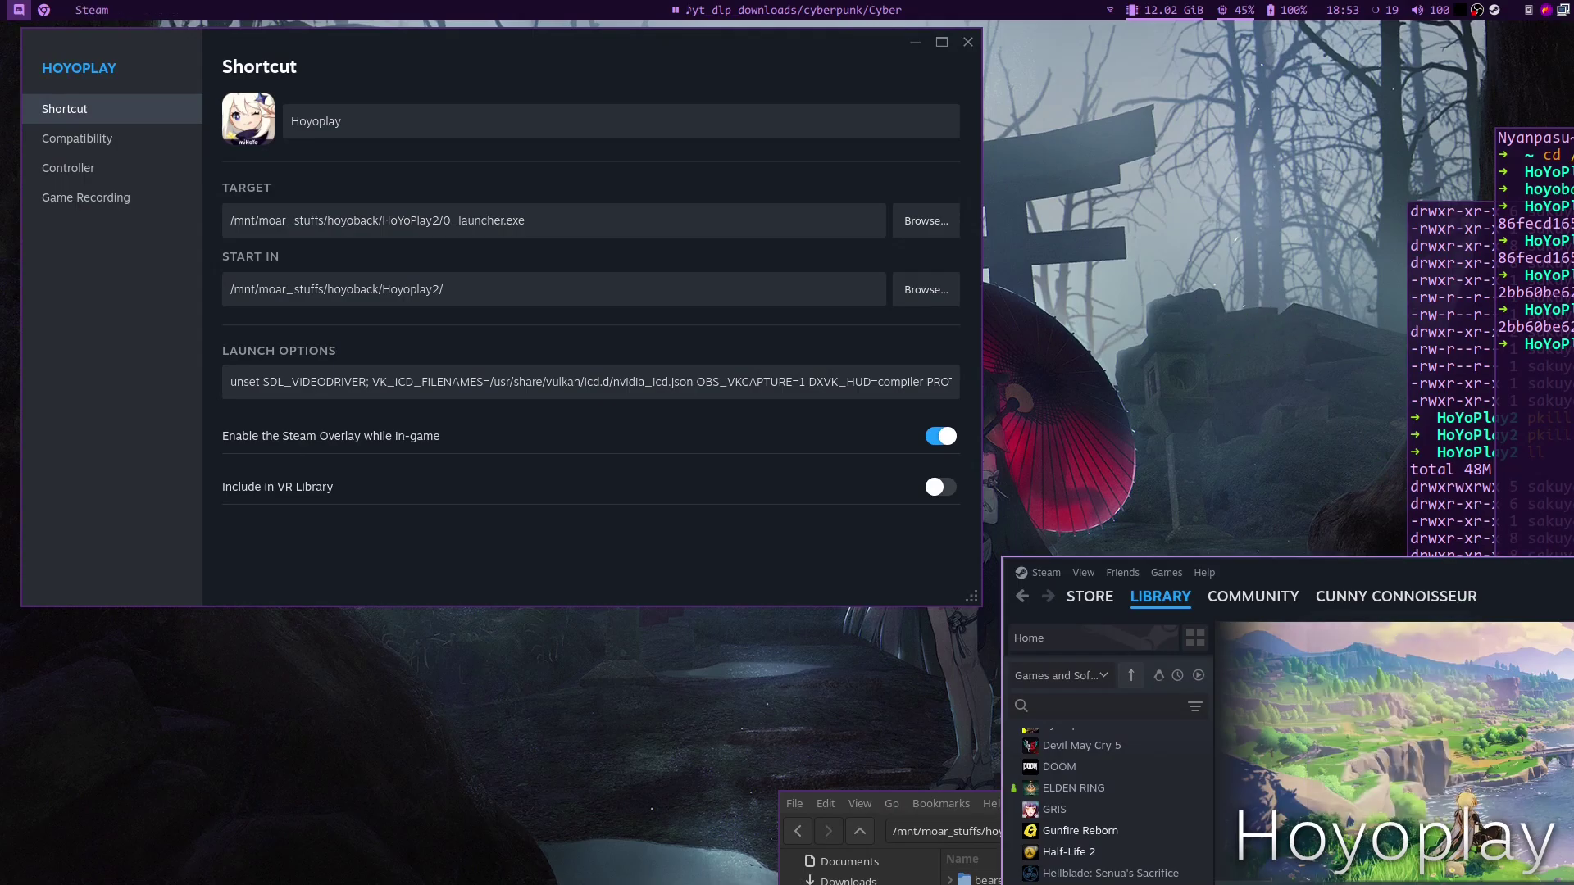
pyautogui.moveTo(1271, 573); pyautogui.dragTo(1215, 644)
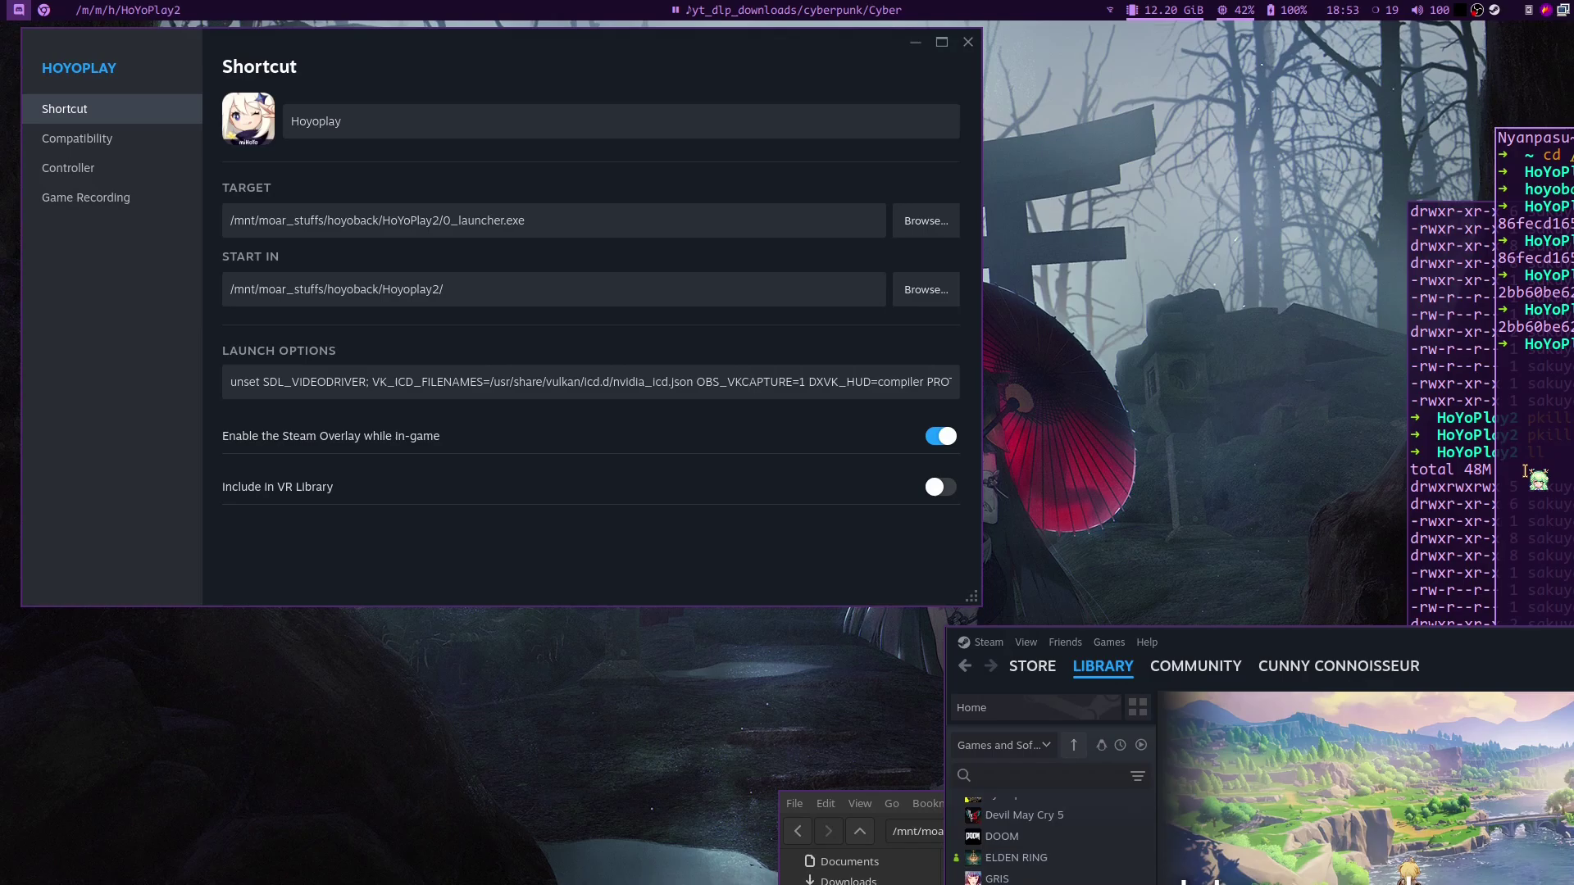
pyautogui.moveTo(1561, 397); pyautogui.dragTo(737, 387)
pyautogui.moveTo(760, 208); pyautogui.dragTo(1401, 593)
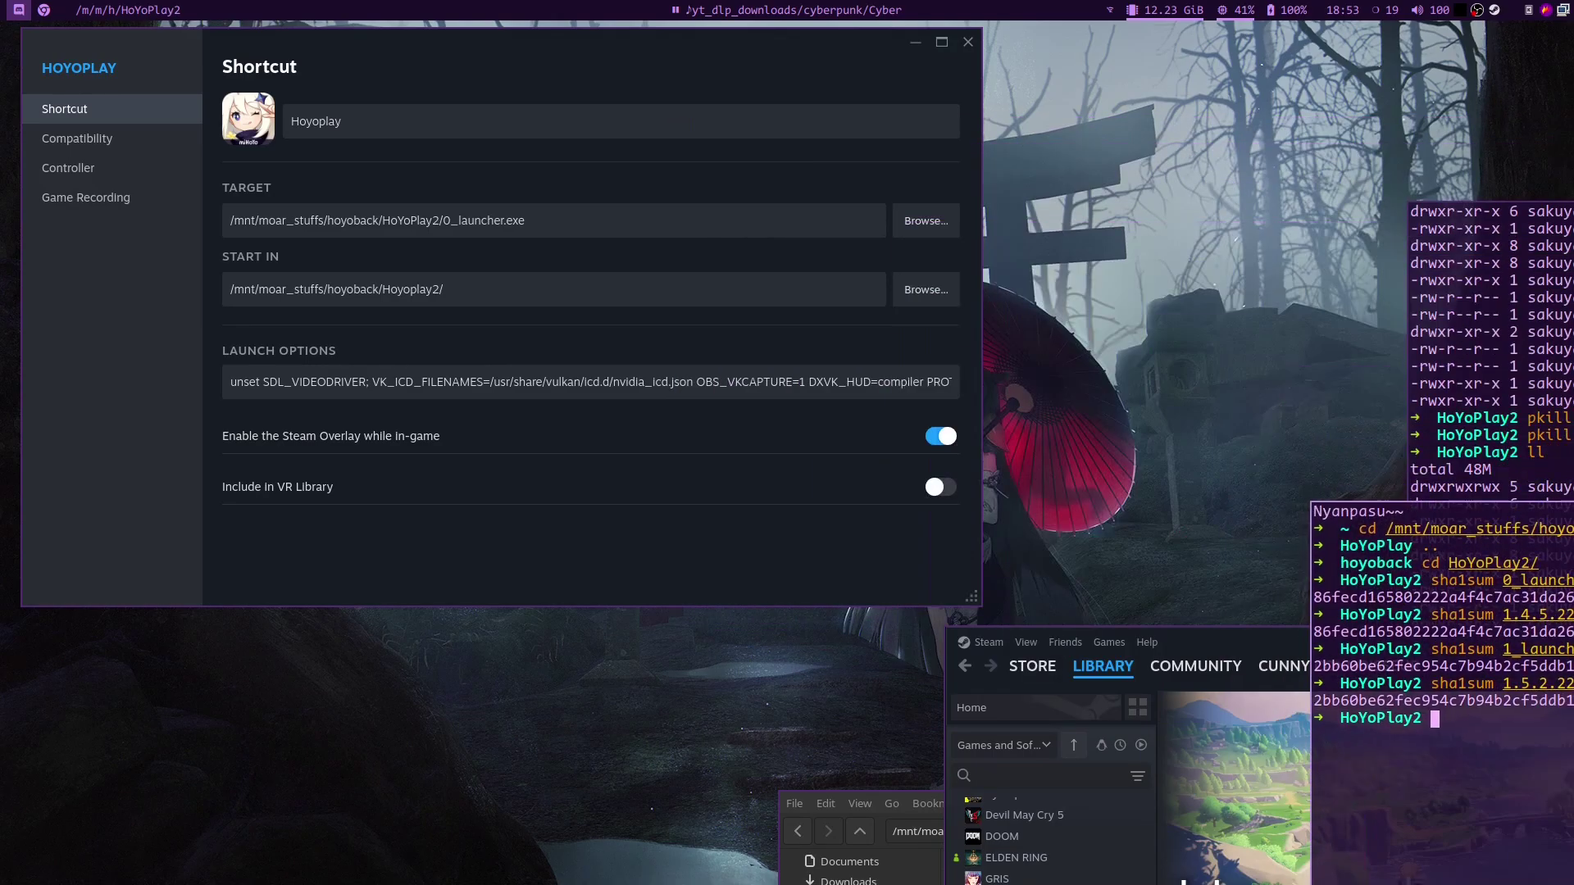
# - Bring the other terminal into view, run pkill GenshinImpact.e to end the game, and move the terminal aside
pyautogui.moveTo(1561, 335); pyautogui.dragTo(503, 273)
pyautogui.press('Up')
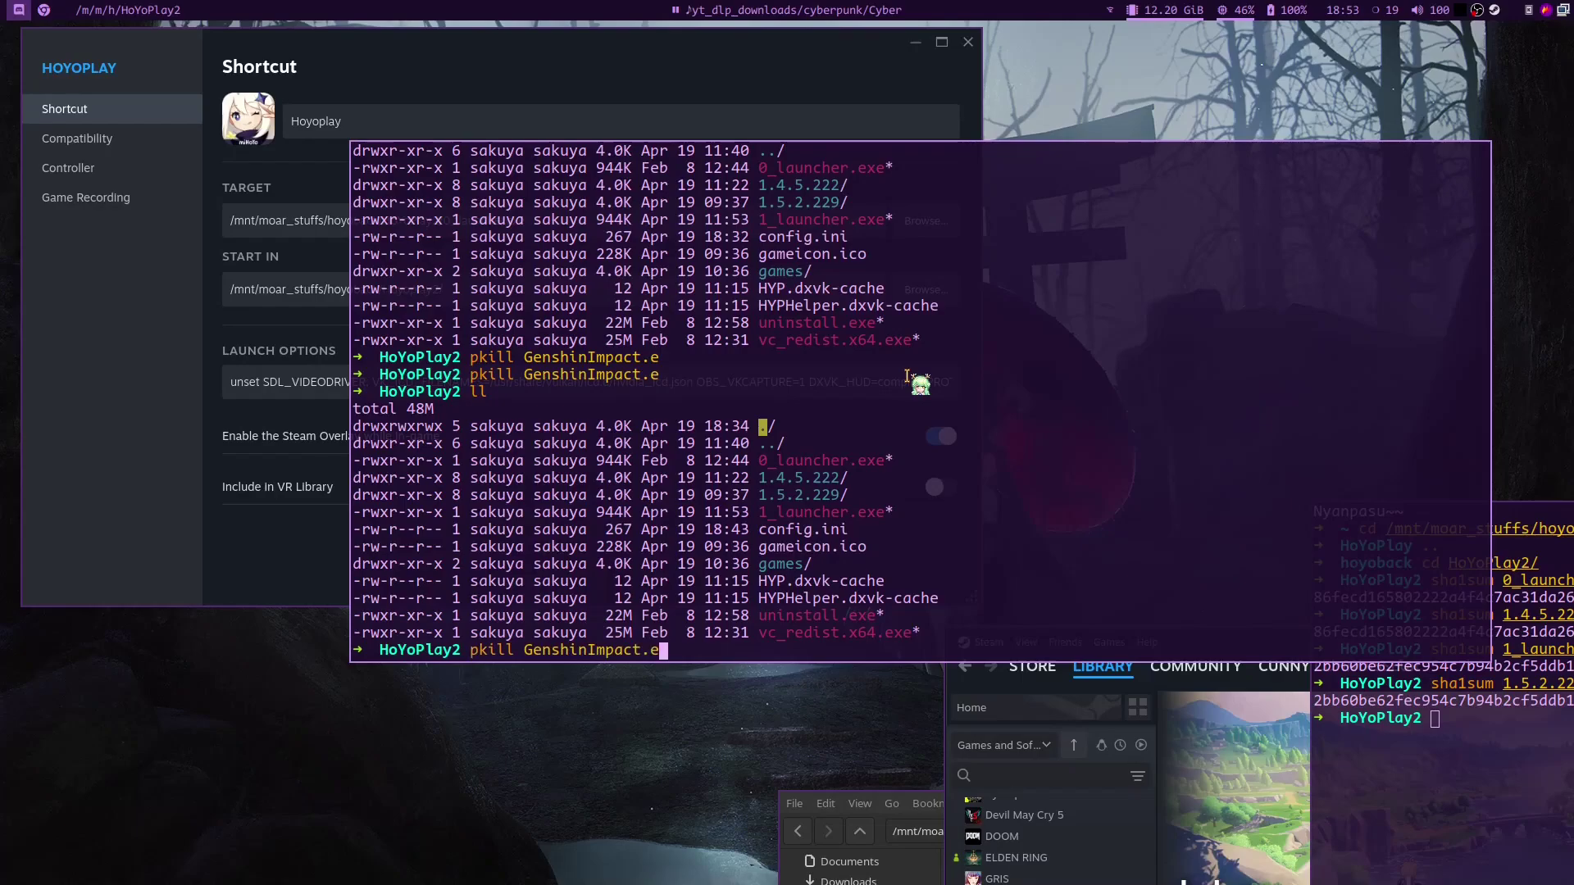
pyautogui.press('Return')
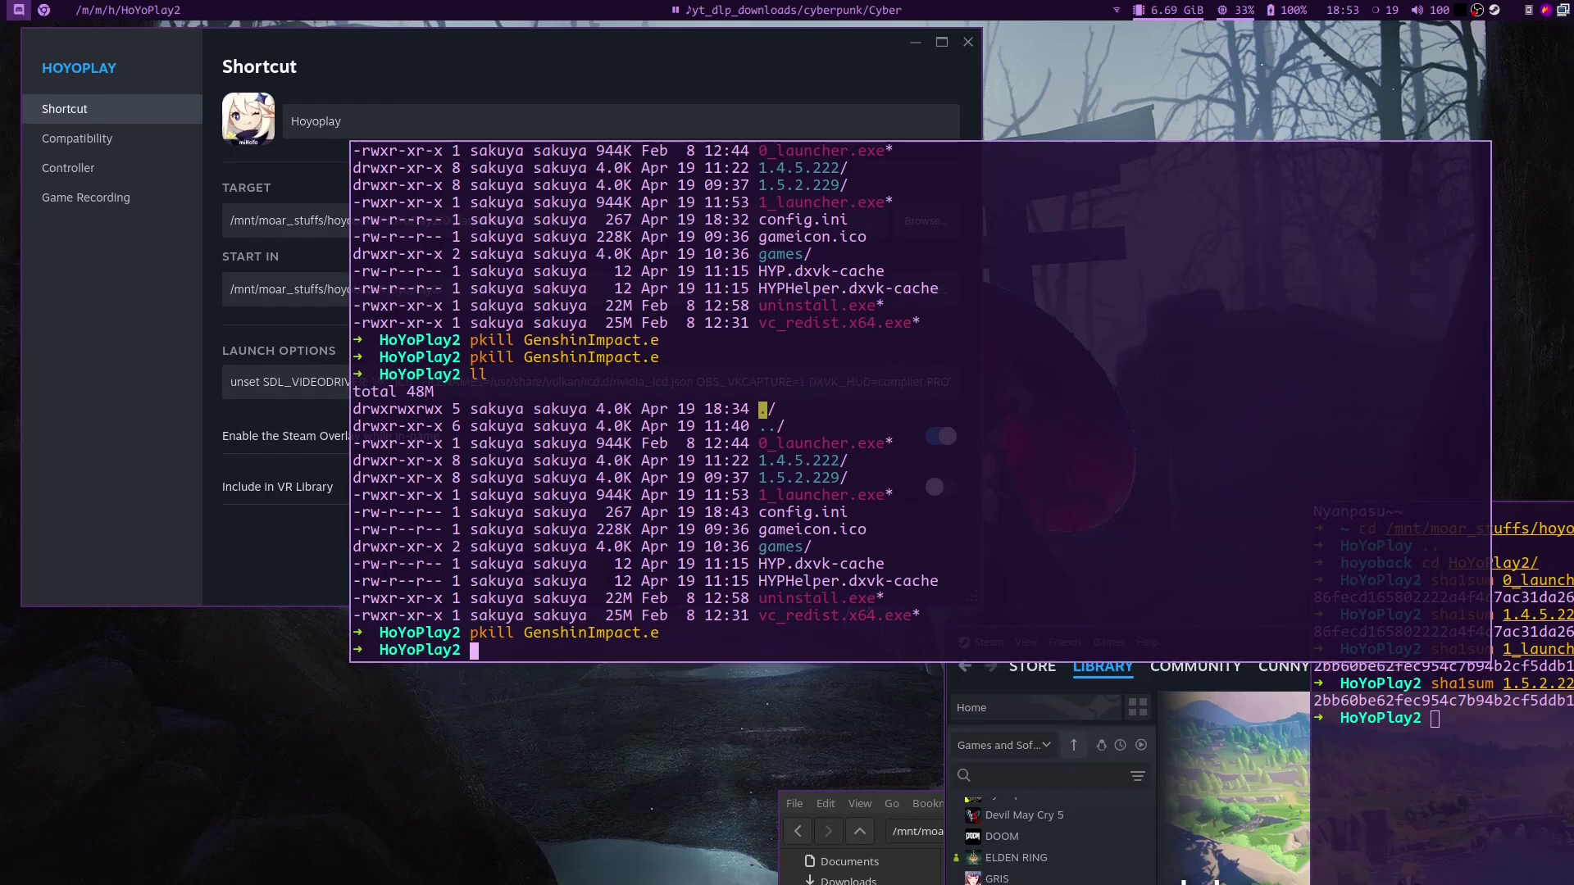
pyautogui.moveTo(770, 369); pyautogui.dragTo(1431, 324)
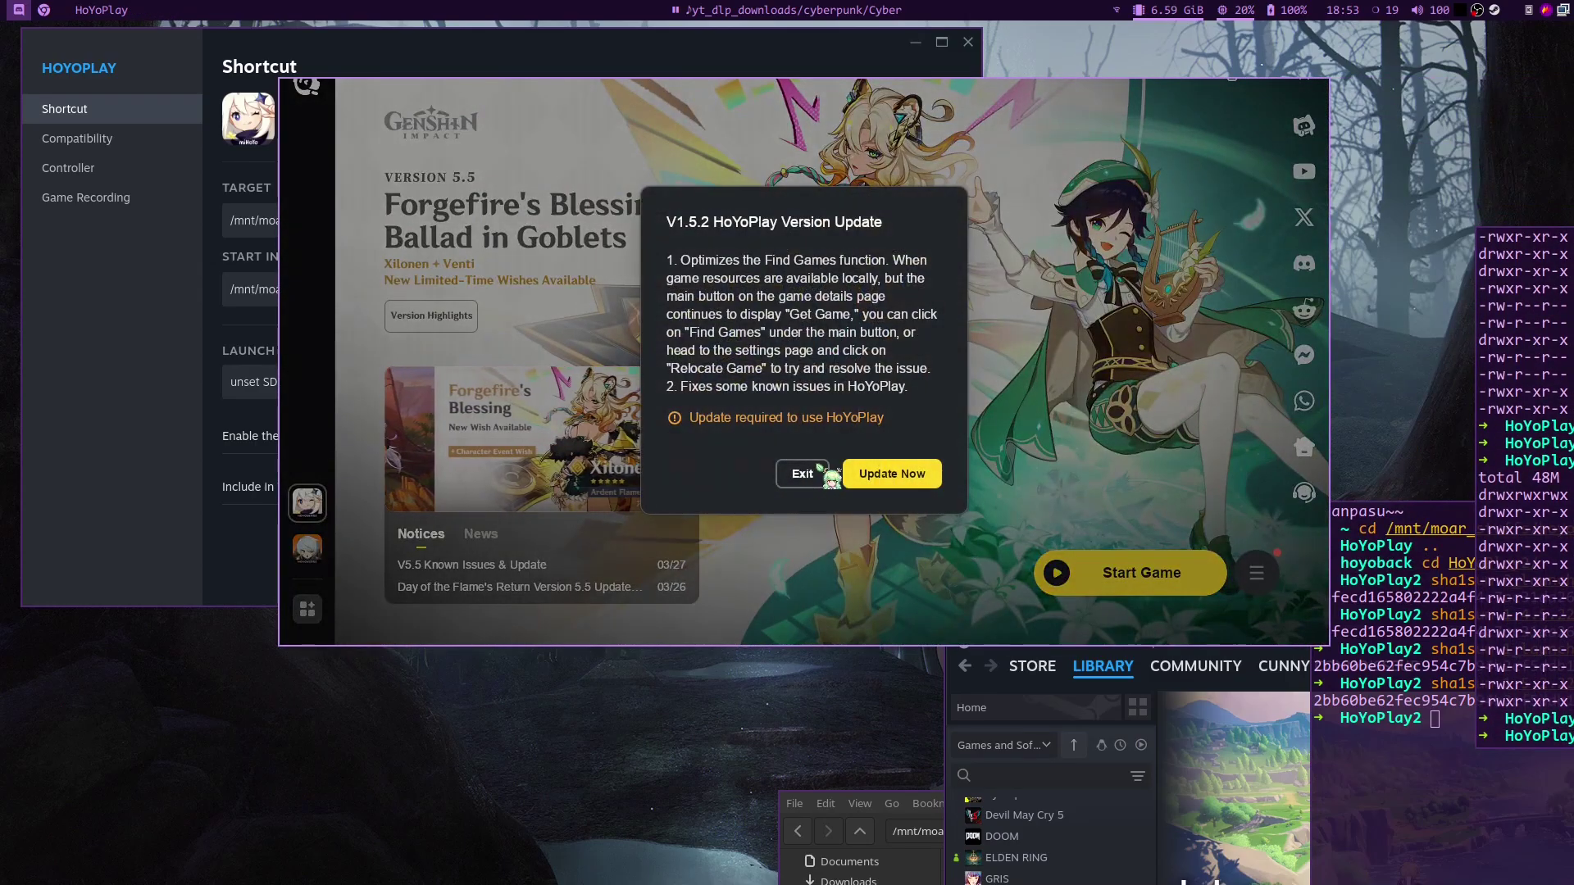
# - Bring the Steam library over the launcher's update window, stop the running Hoyoplay and confirm exiting it
pyautogui.moveTo(1181, 697)
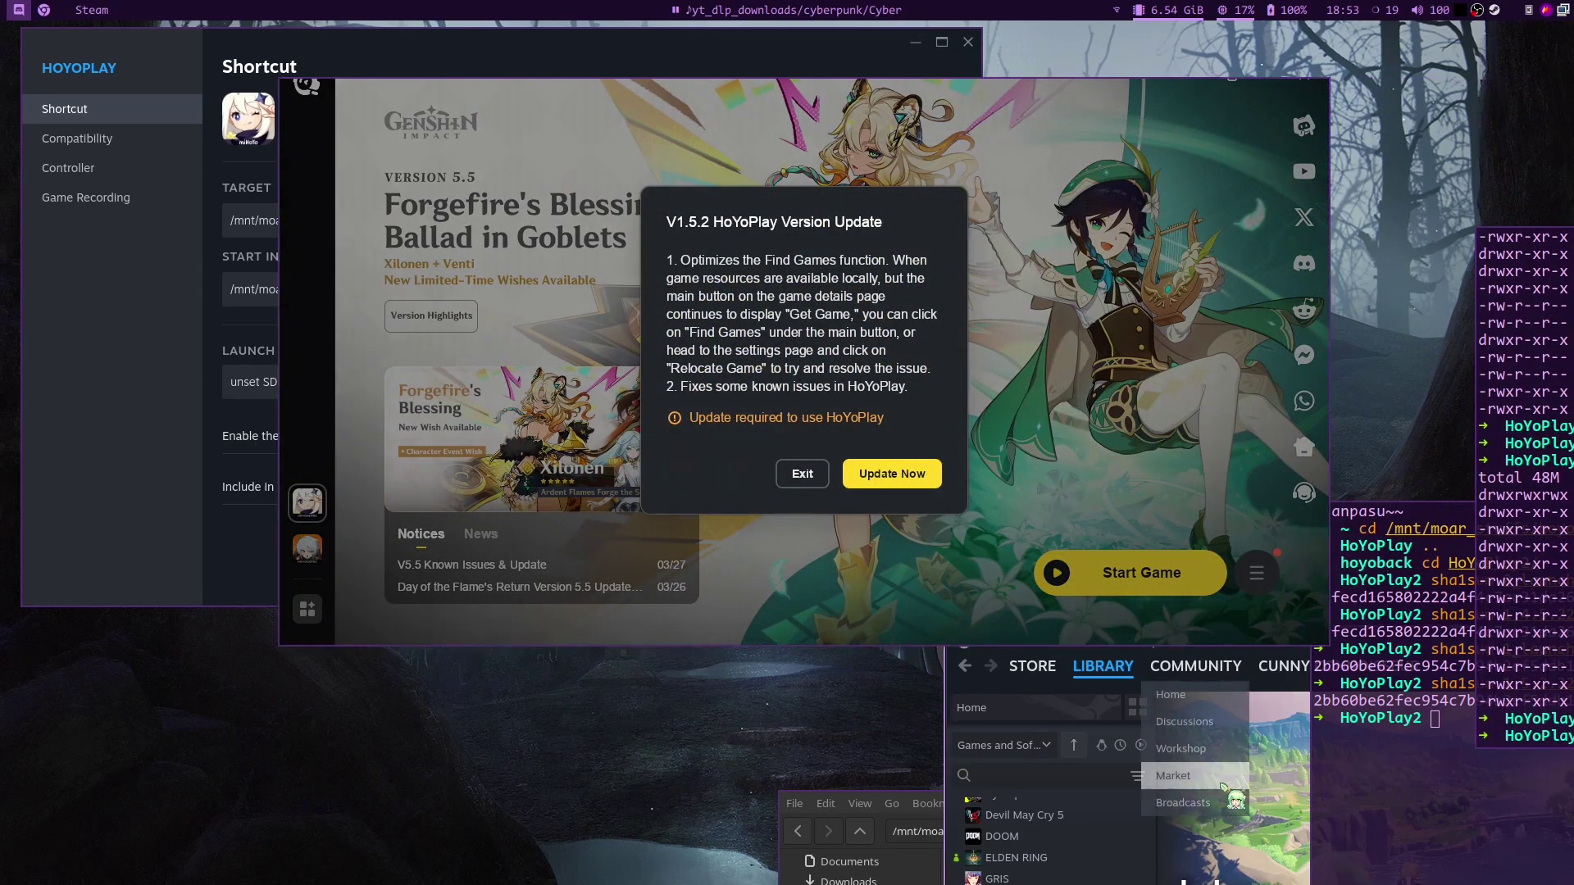
pyautogui.keyDown('super'); pyautogui.moveTo(1340, 850); pyautogui.dragTo(1136, 506); pyautogui.keyUp('super')
pyautogui.moveTo(1054, 668); pyautogui.dragTo(1206, 765)
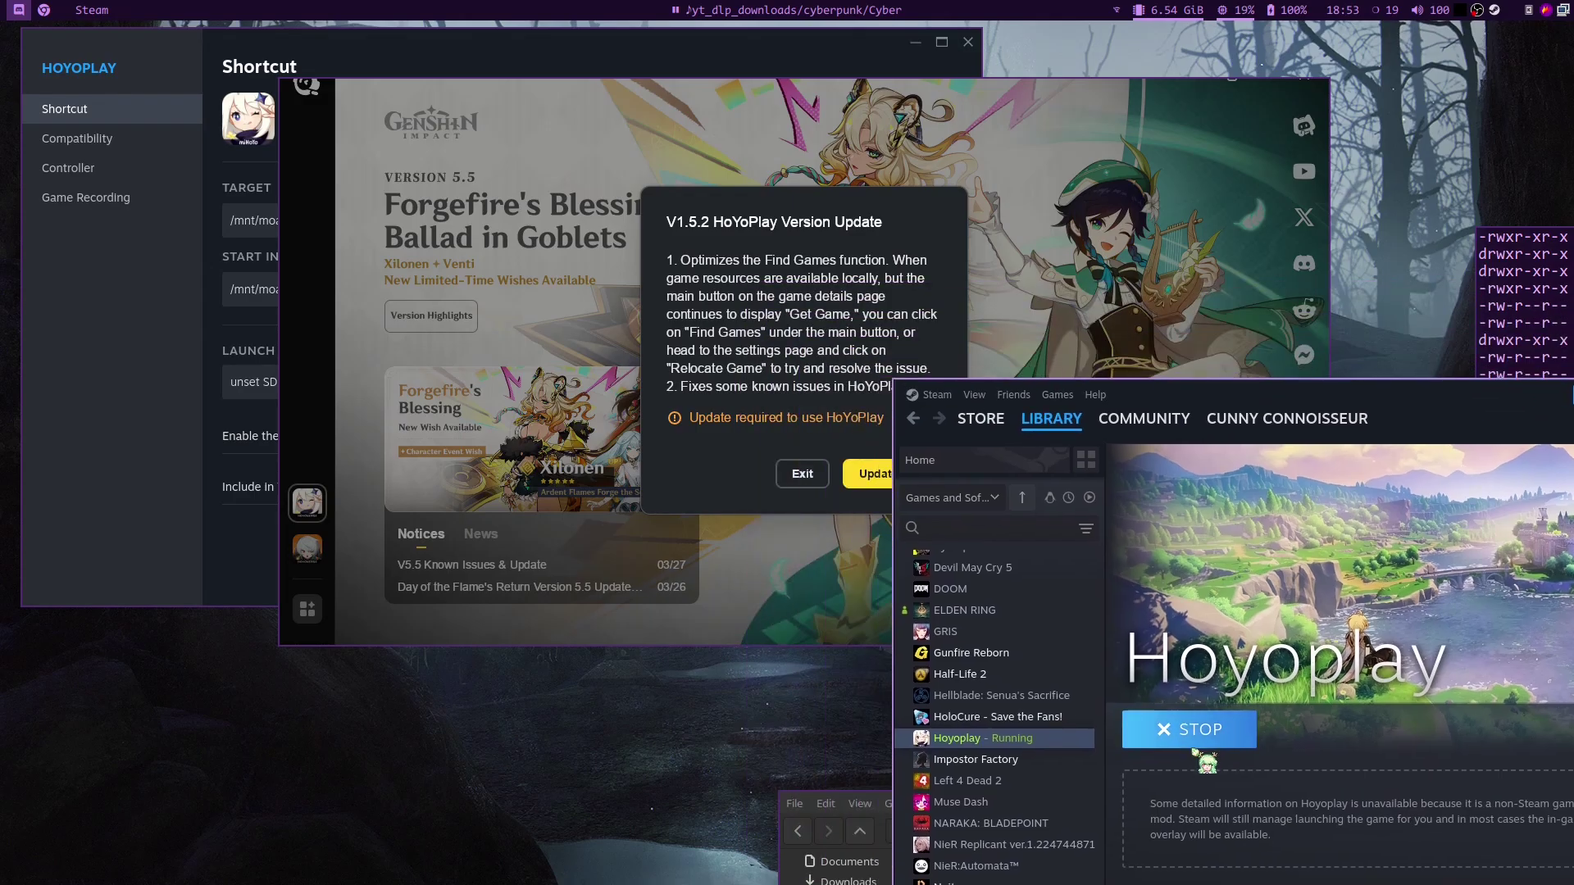
pyautogui.click(1194, 734)
pyautogui.click(1406, 704)
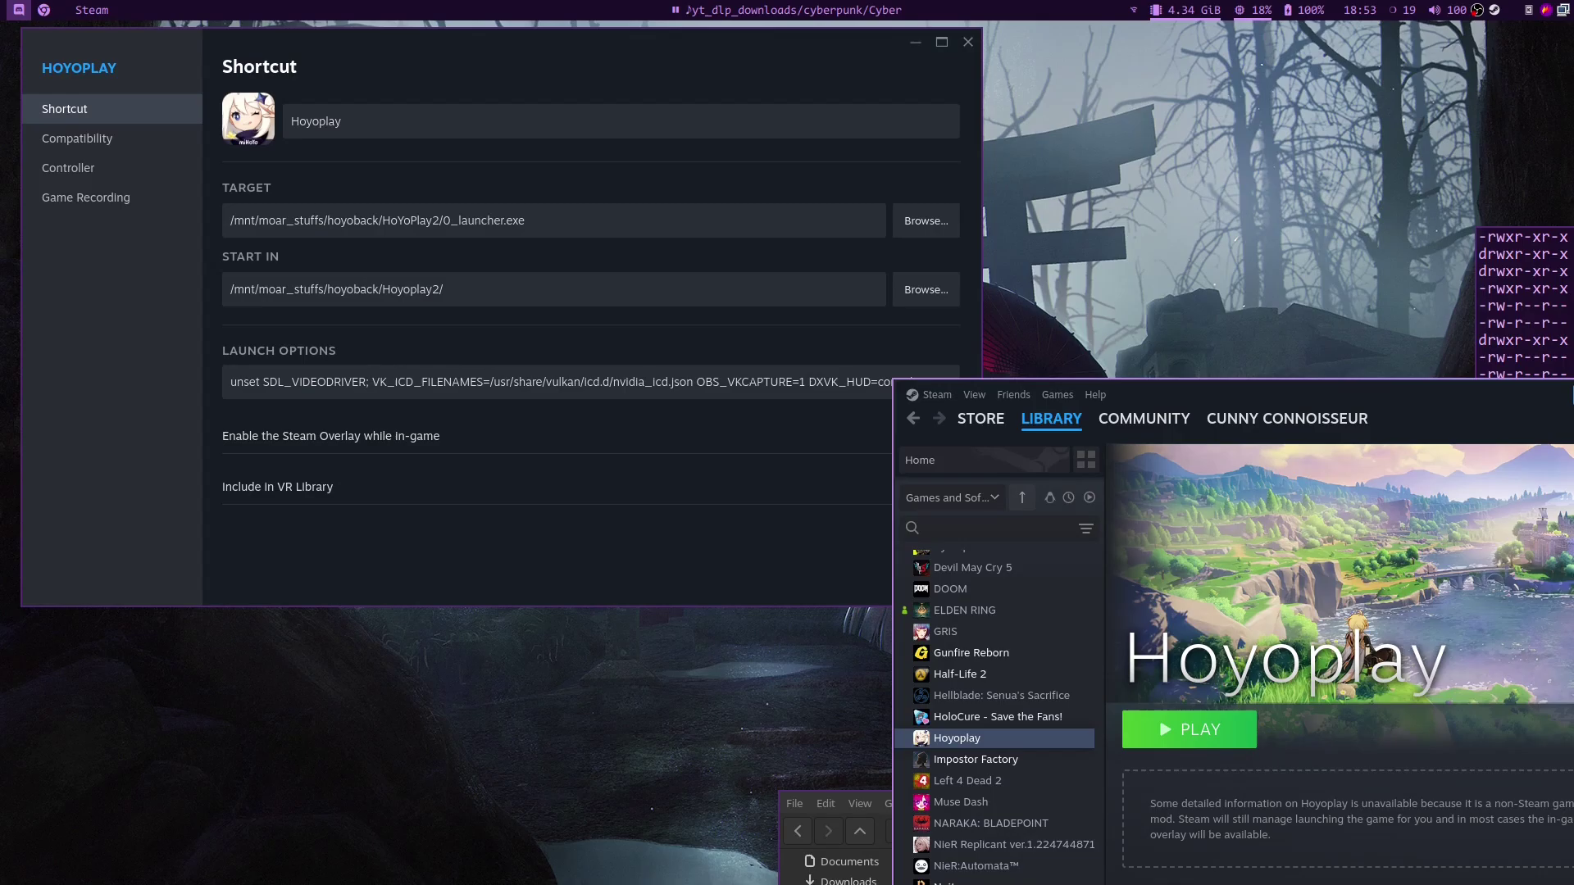
# - Reposition the Steam library, launch Hoyoplay again and disconnect the wired network while it starts
pyautogui.moveTo(1287, 418)
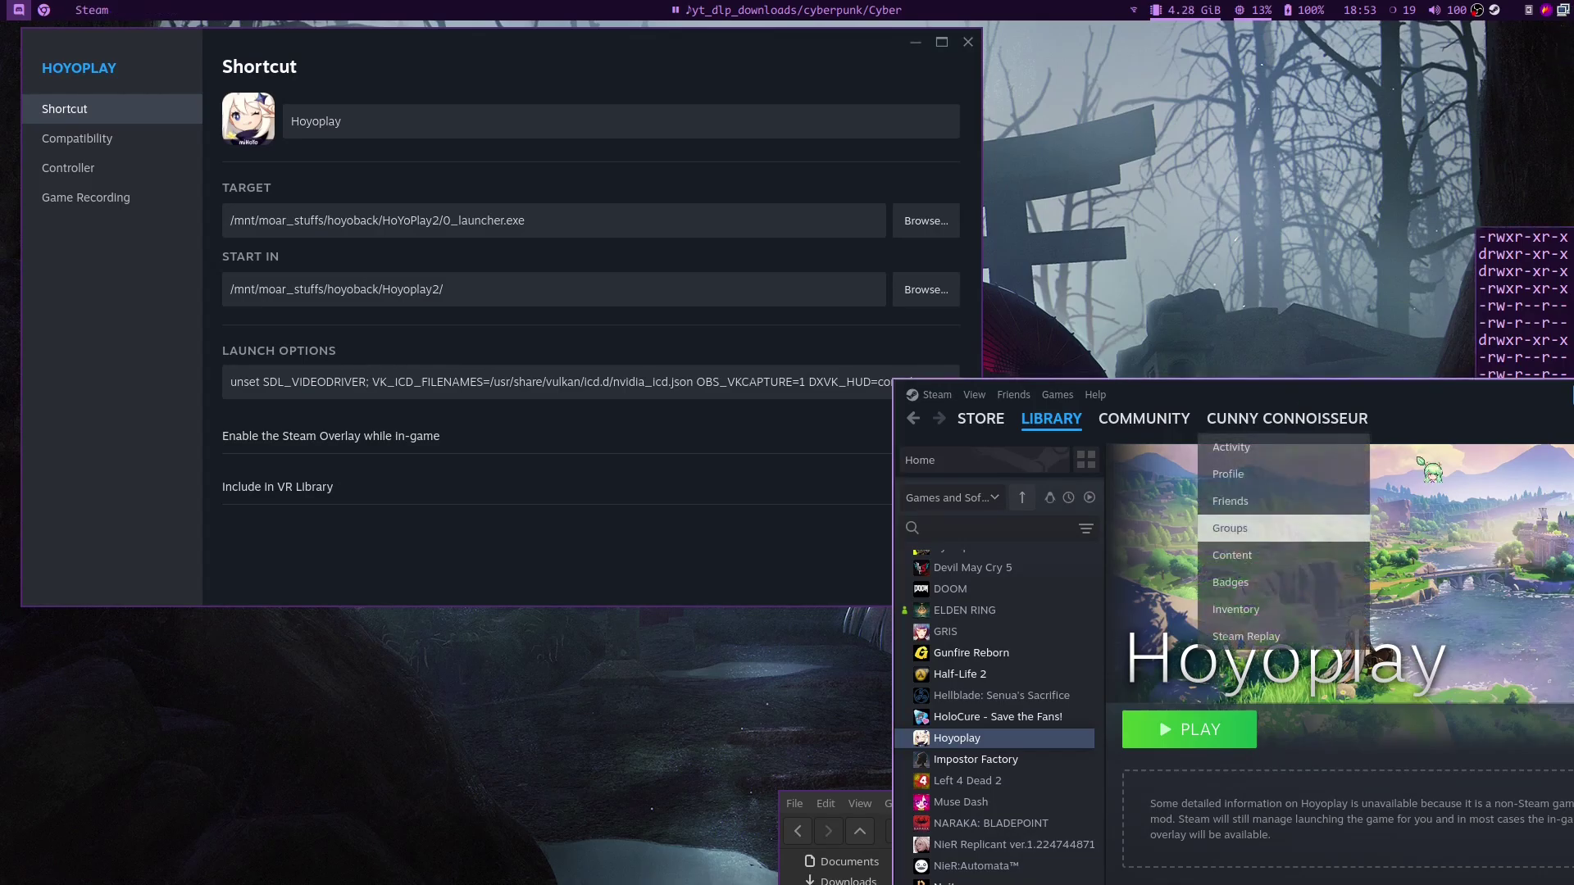
pyautogui.moveTo(1438, 504); pyautogui.dragTo(1465, 460)
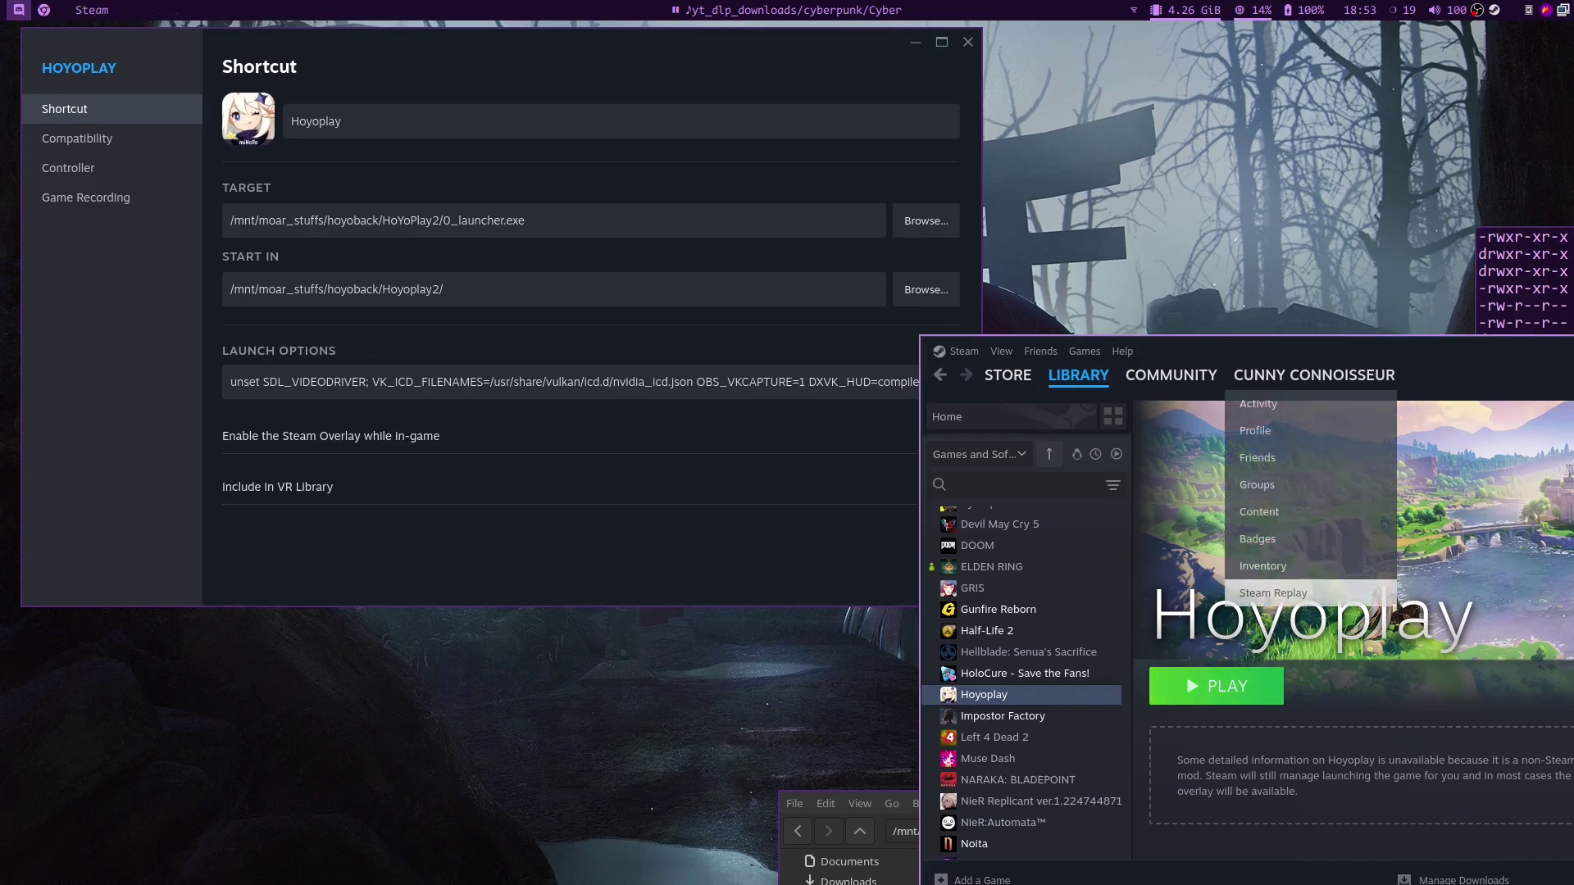
pyautogui.click(1224, 687)
pyautogui.click(1561, 10)
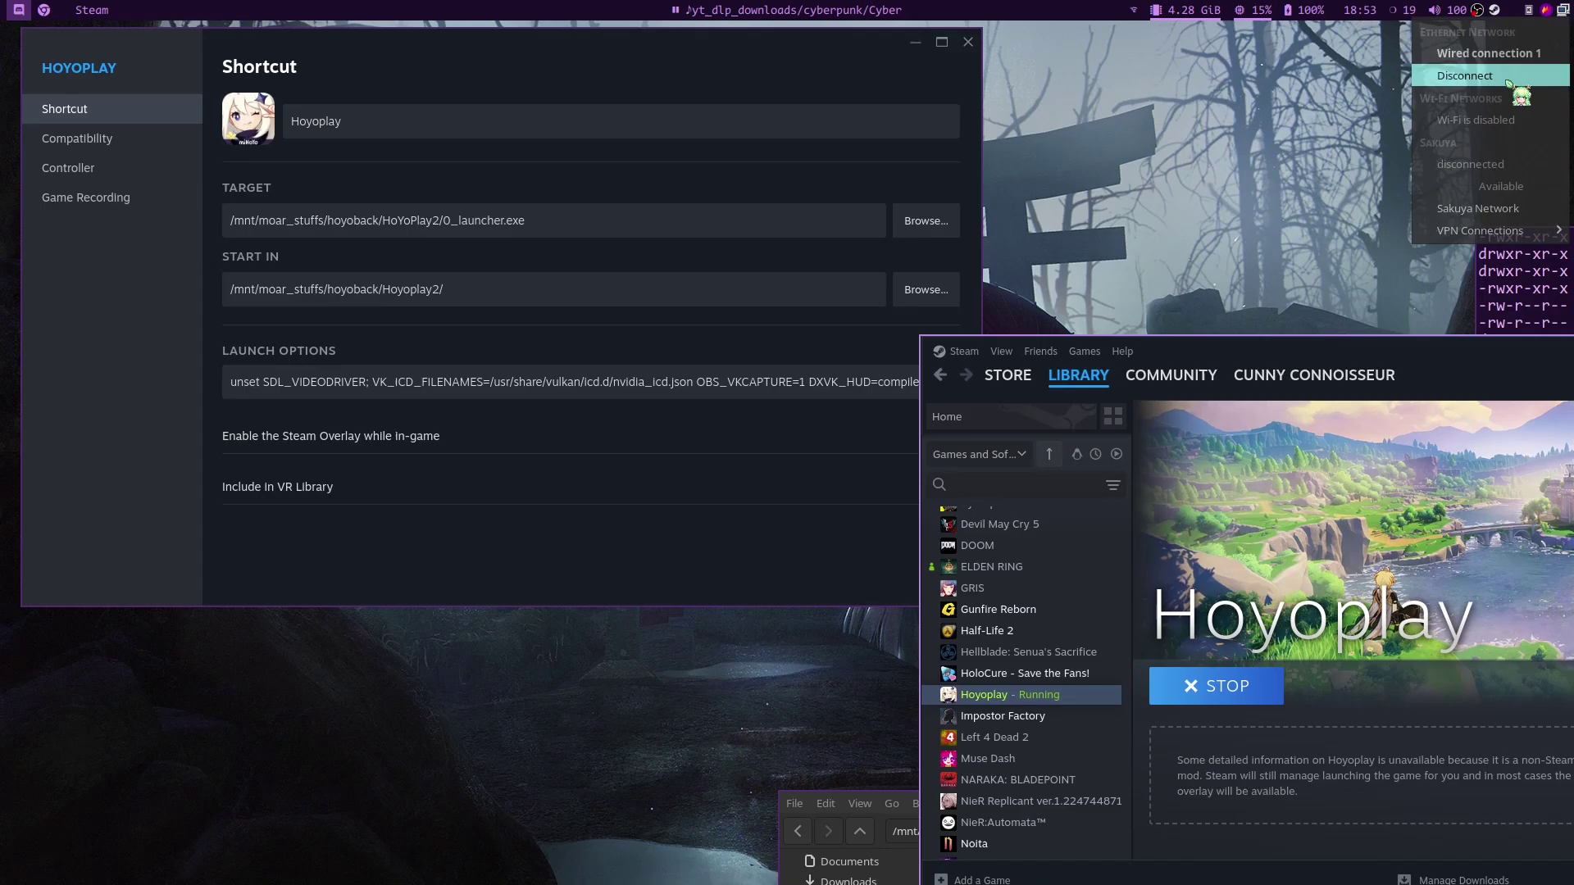
pyautogui.click(1508, 77)
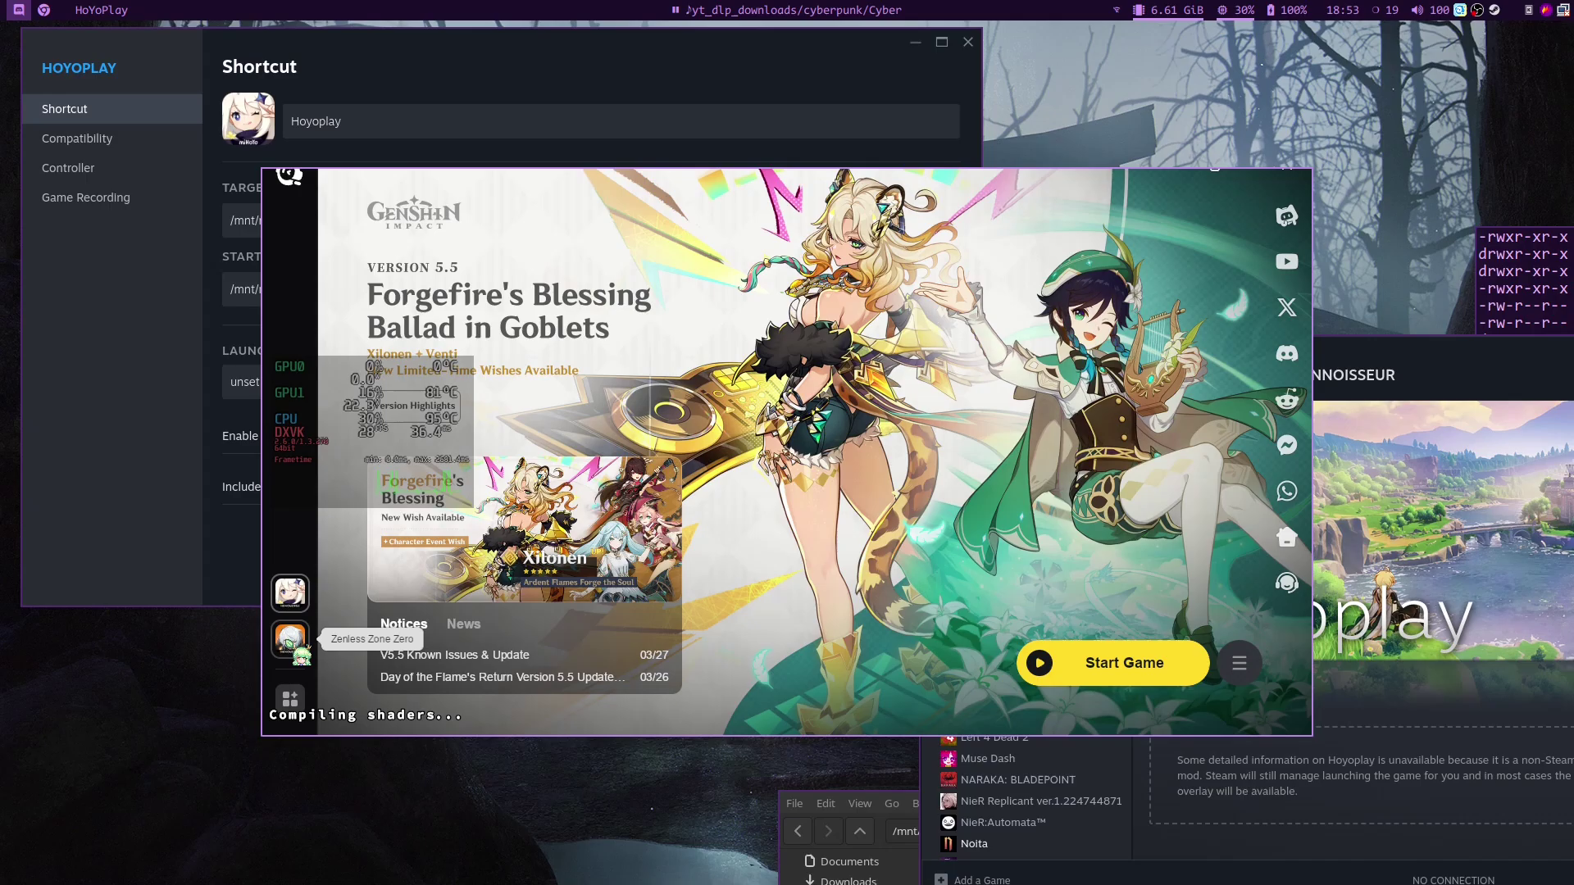
# - Start Zenless Zone Zero from the offline launcher and reconnect the network while the game loads
pyautogui.click(296, 646)
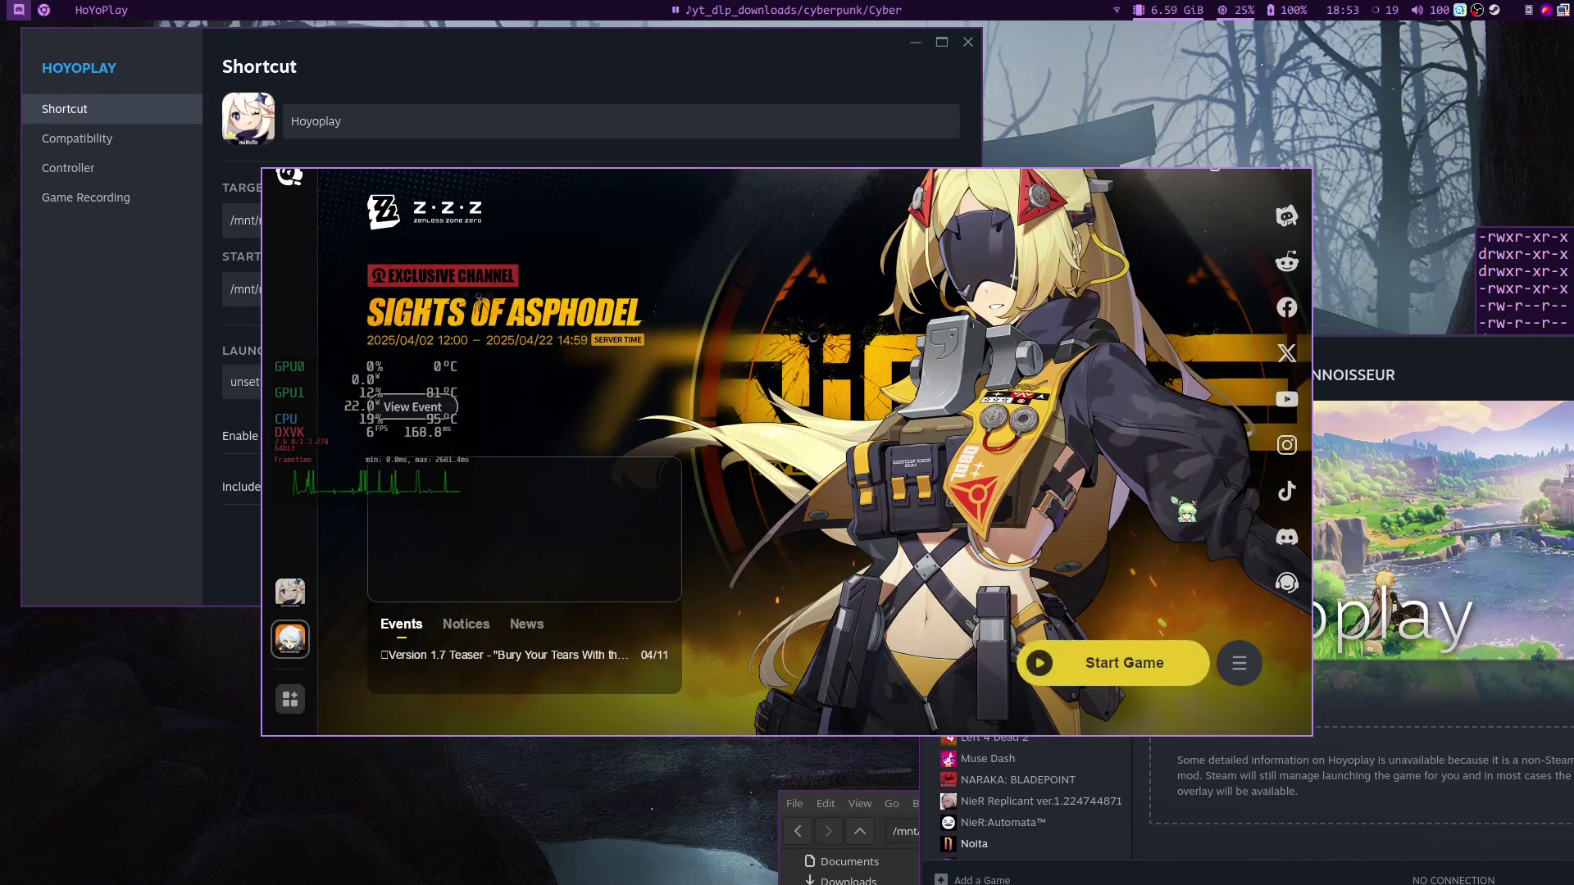
pyautogui.click(1115, 661)
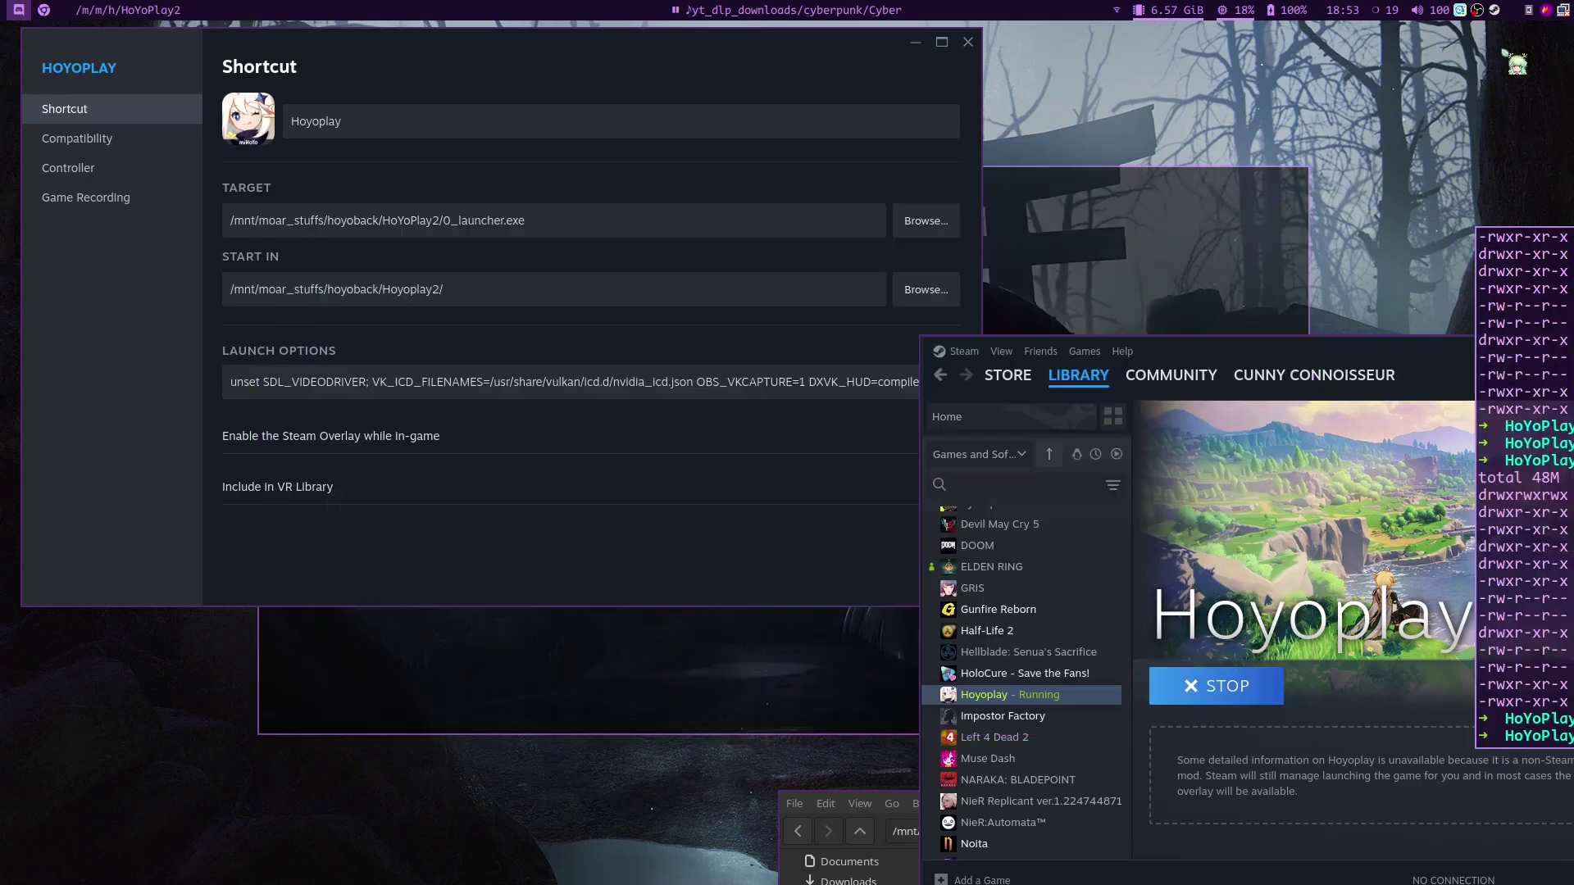
pyautogui.click(1528, 10)
pyautogui.click(1498, 100)
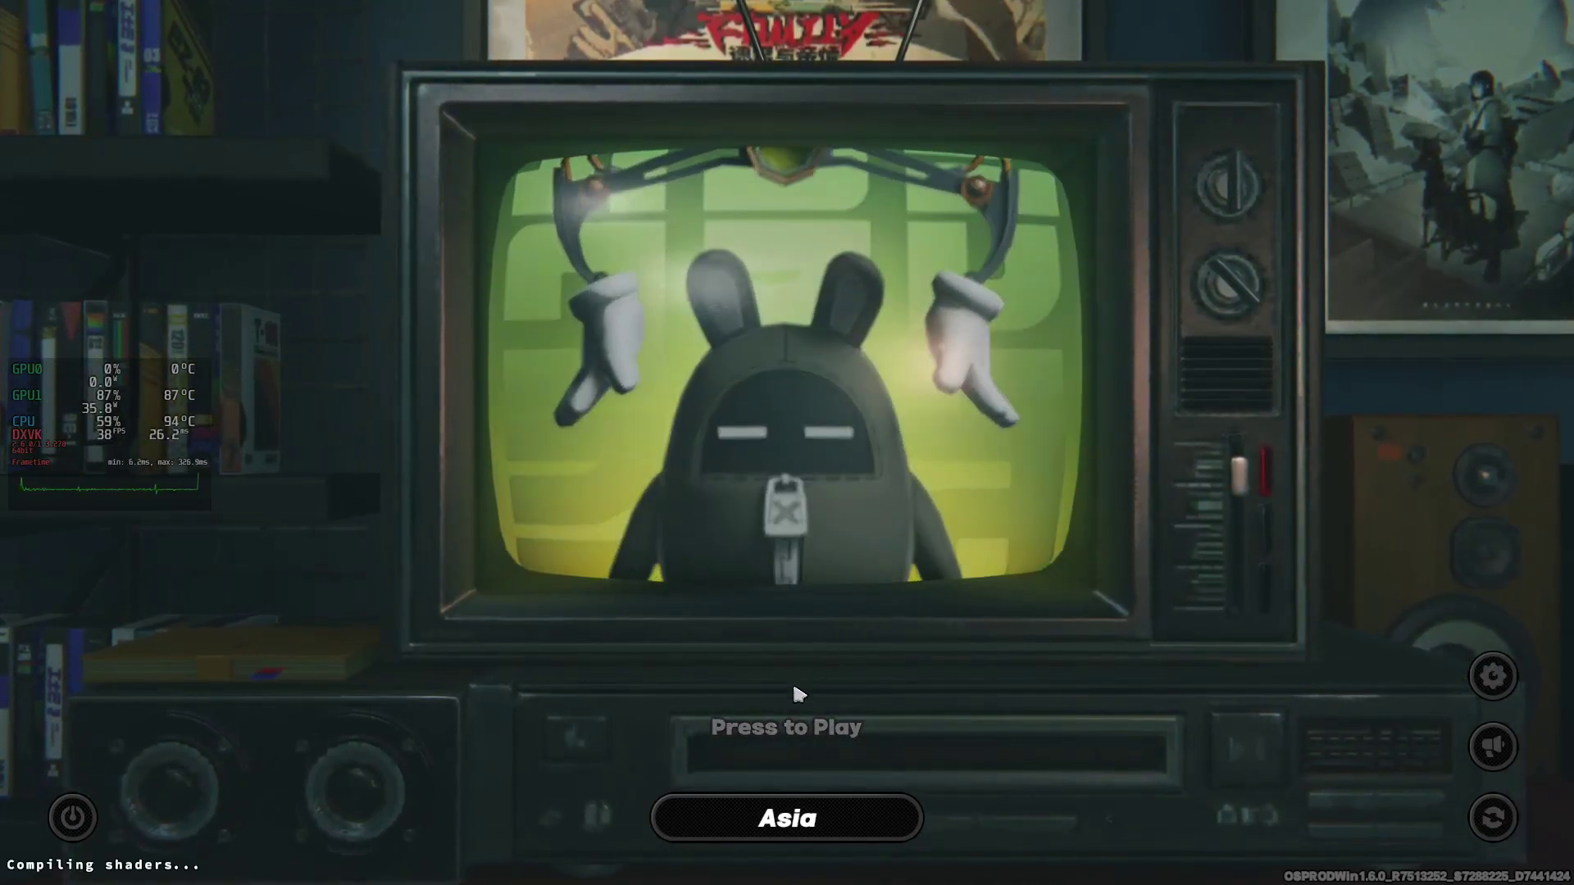
# - Enter Zenless Zone Zero from its title screen on the Asia server
pyautogui.click(797, 728)
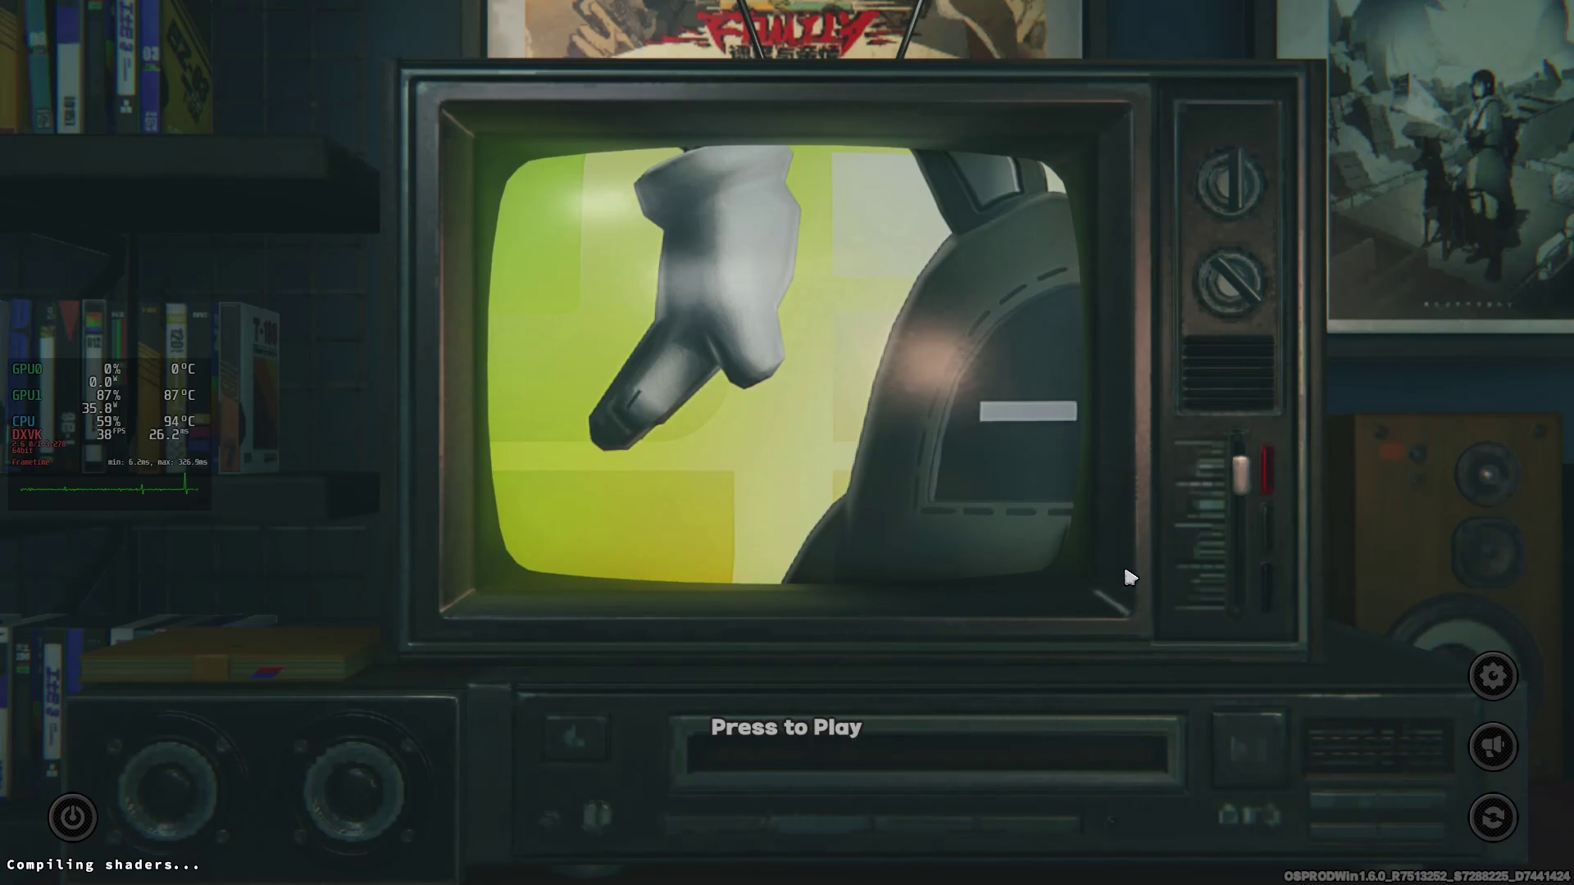
pyautogui.click(699, 788)
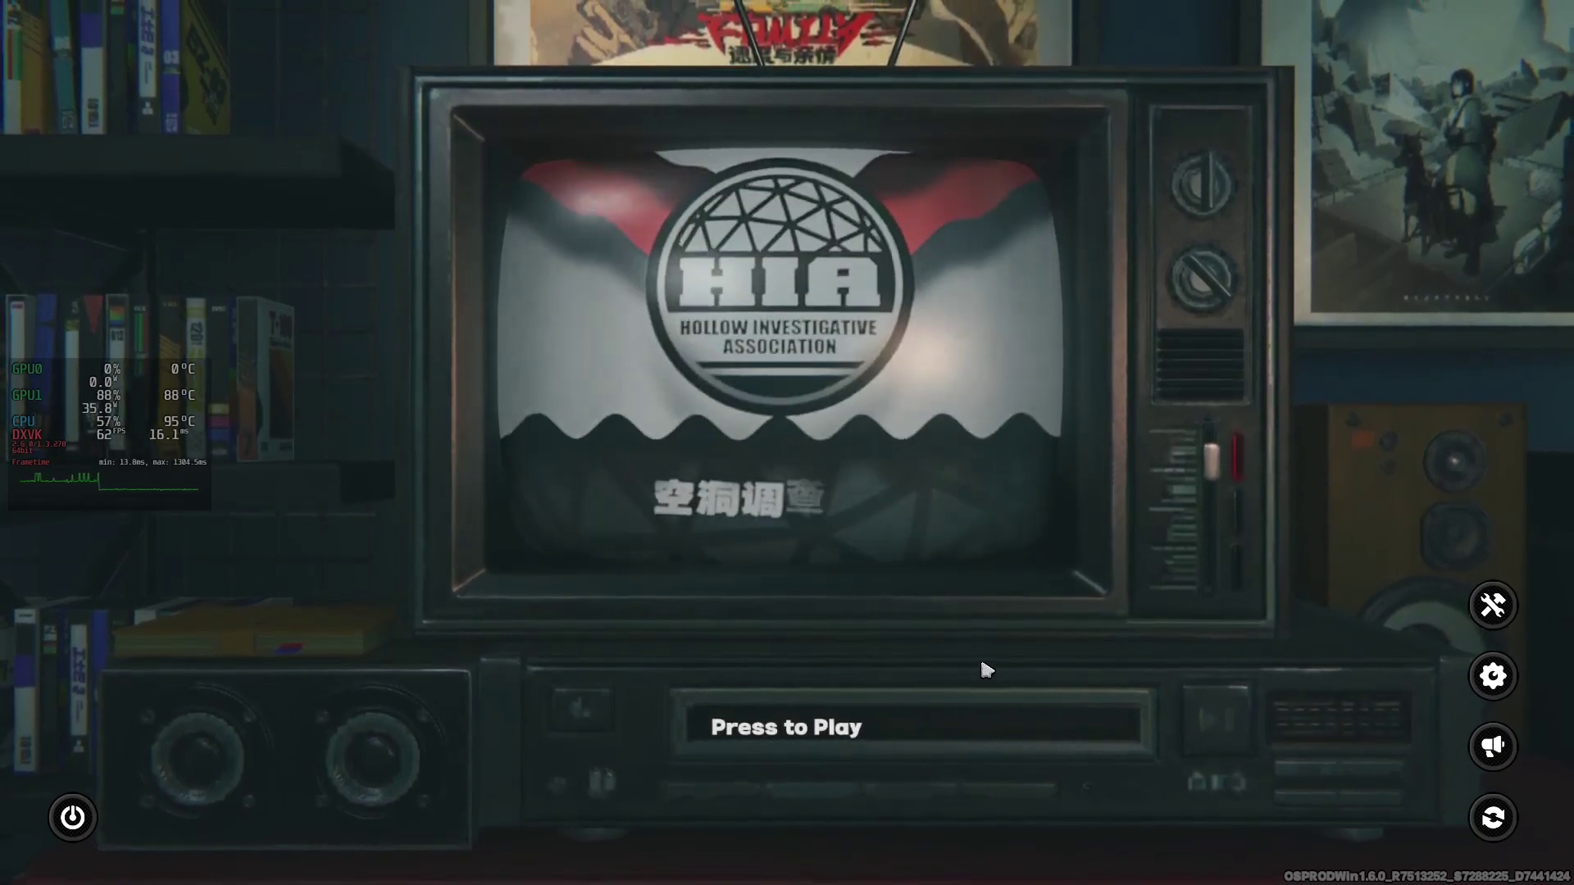
pyautogui.click(793, 725)
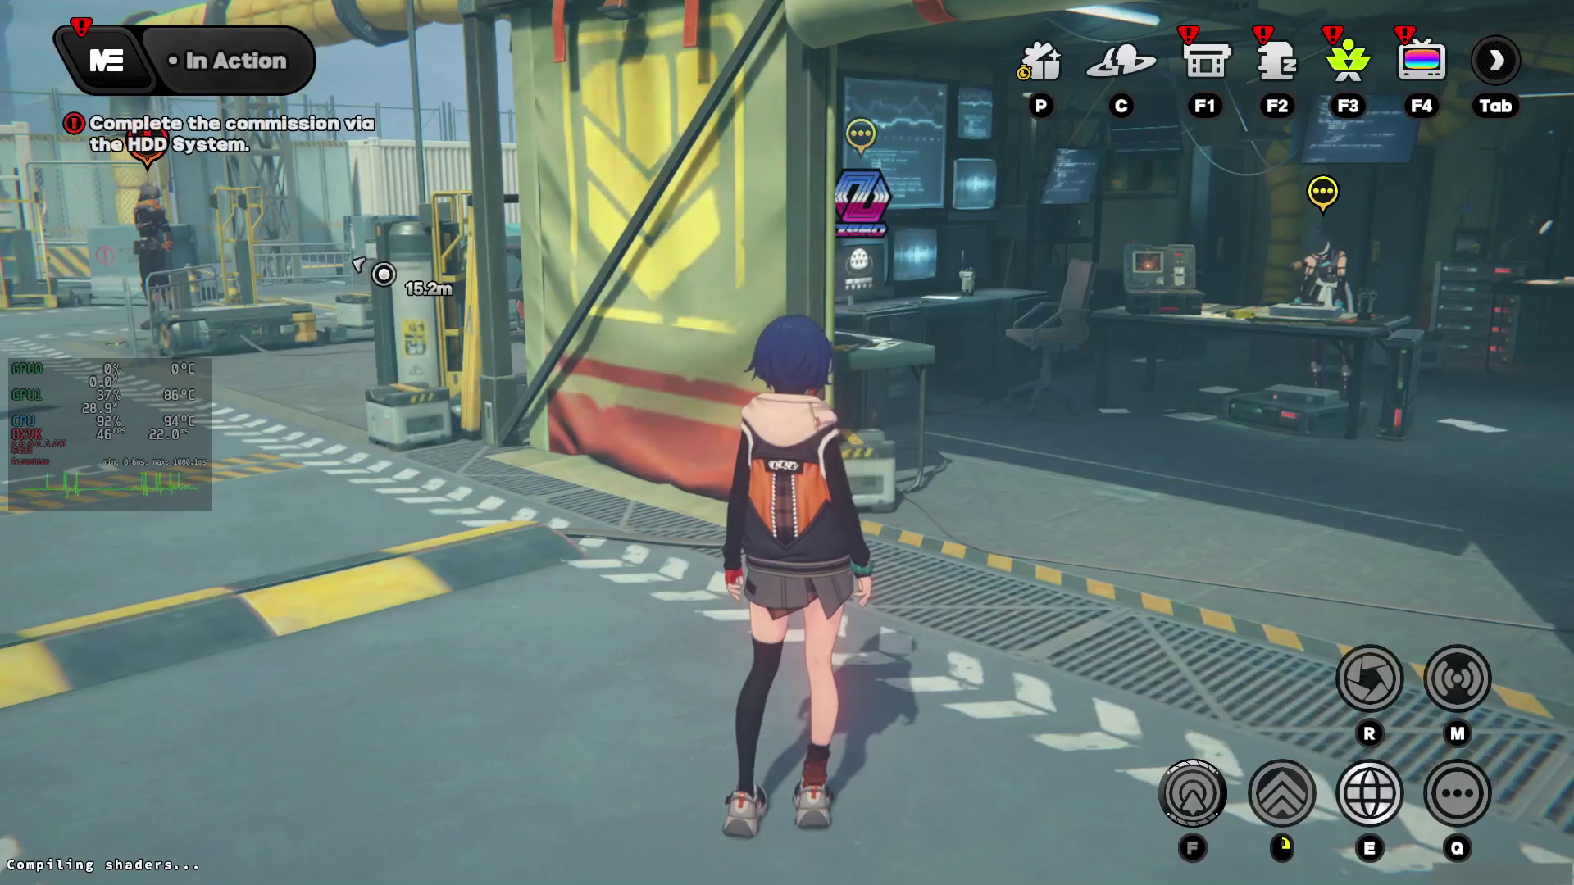
# - Run the character around the outpost yard to check that Zenless Zone Zero plays normally
pyautogui.press('w')
pyautogui.press('w')
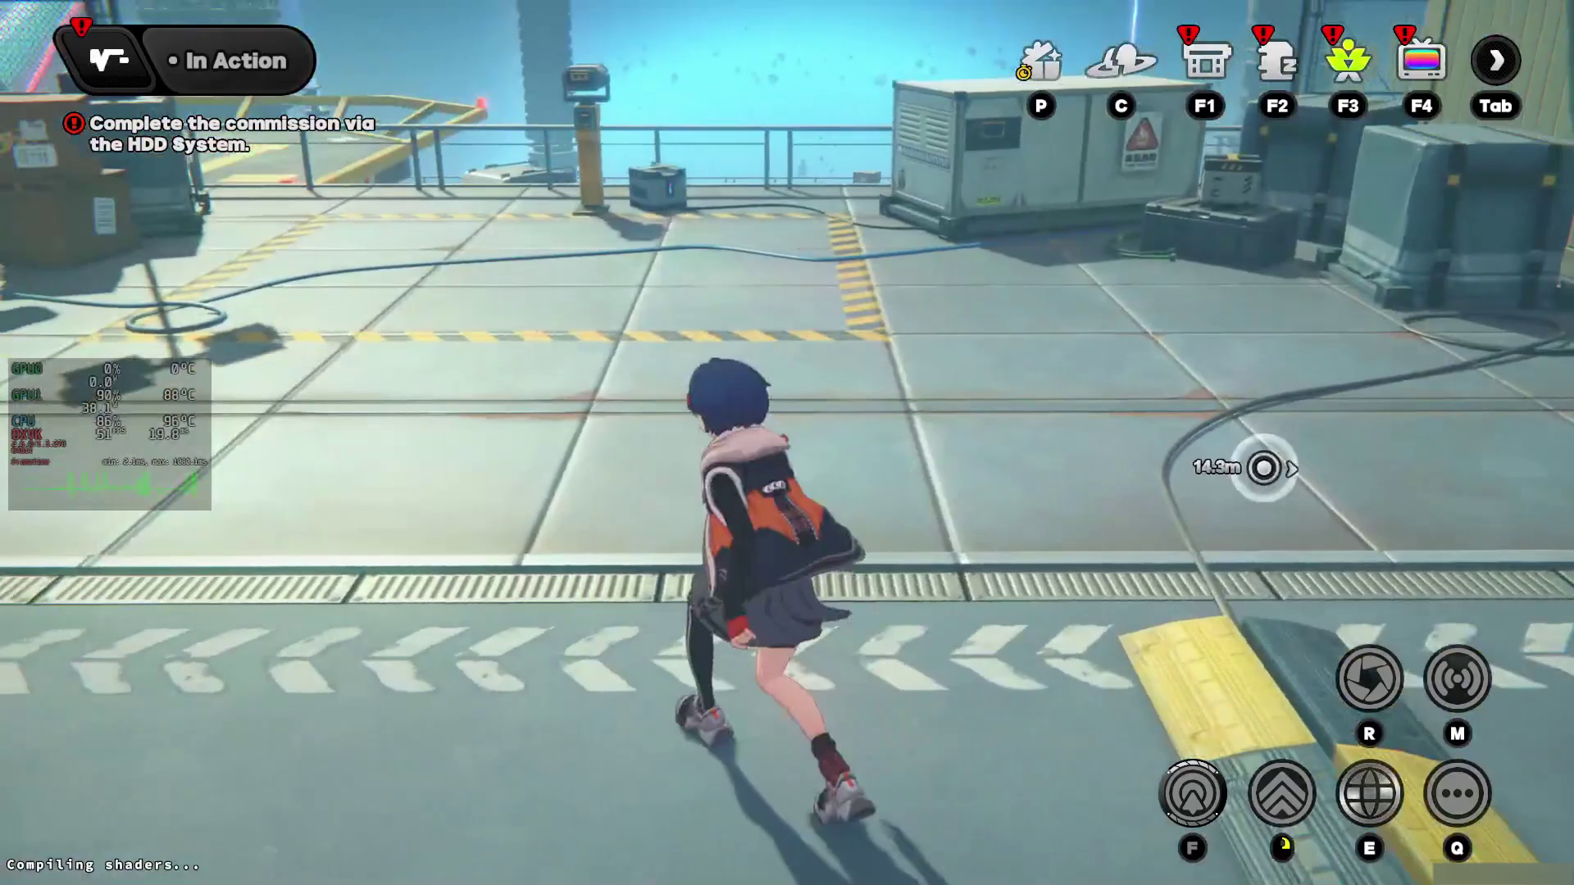
pyautogui.press('w')
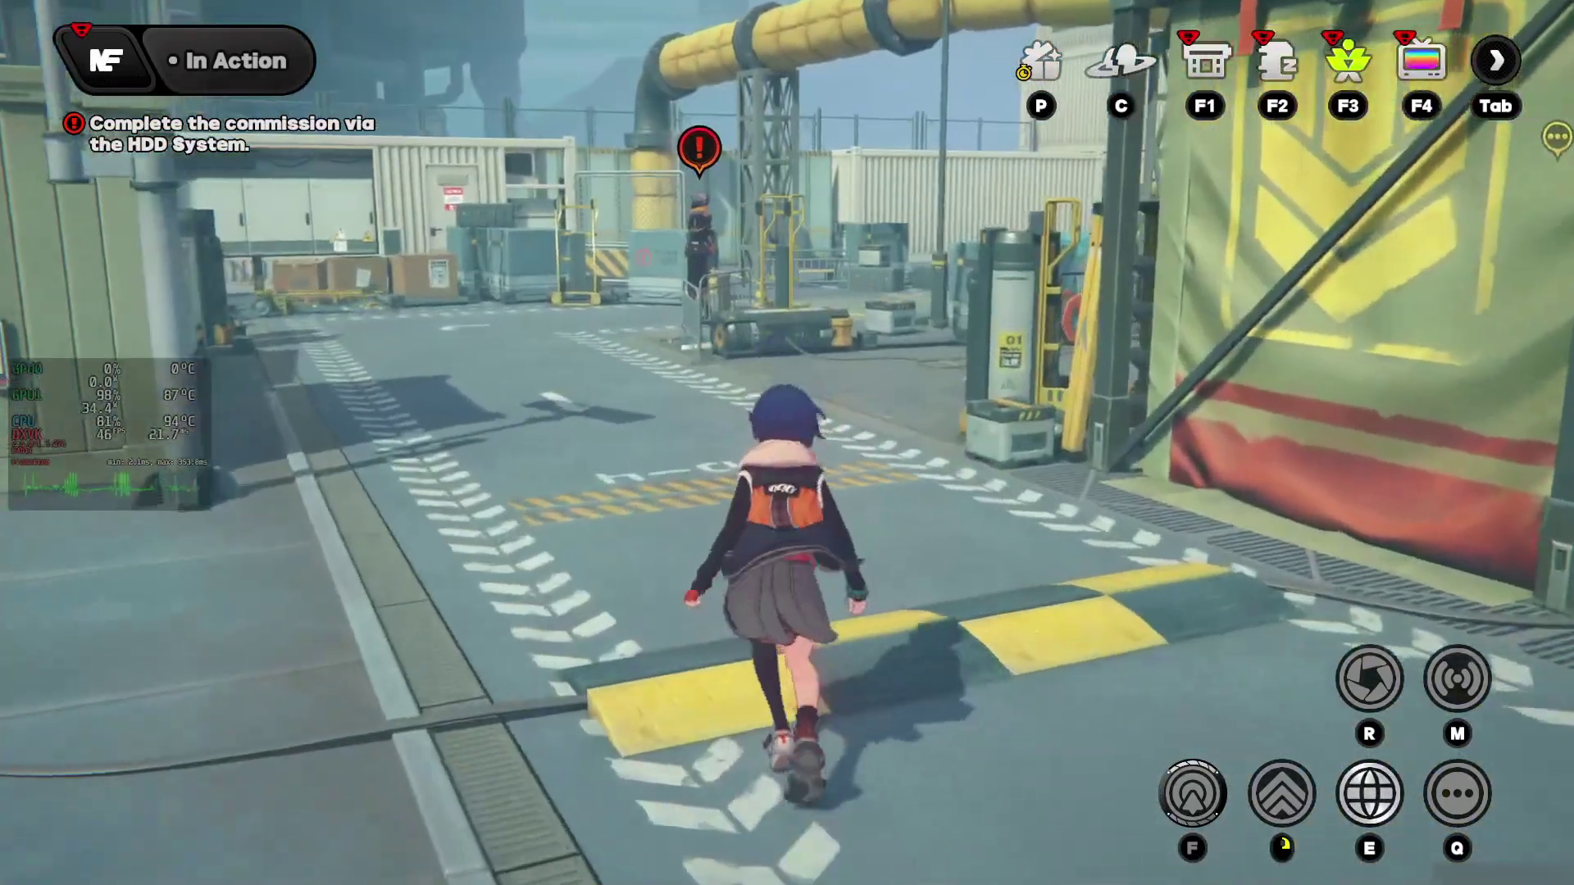
pyautogui.press('w')
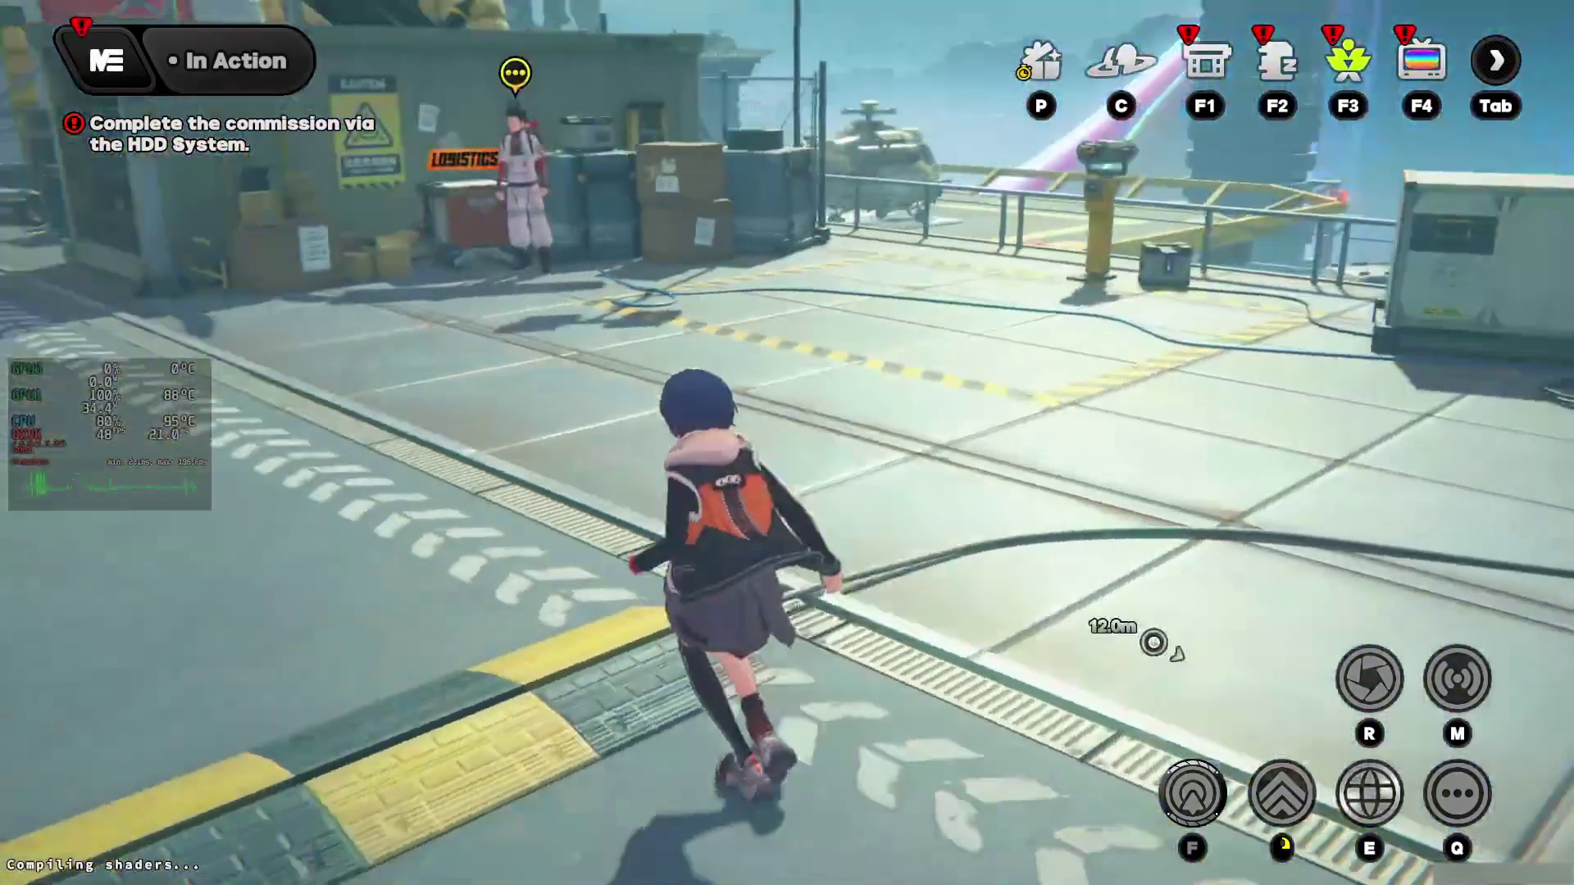
pyautogui.press('w')
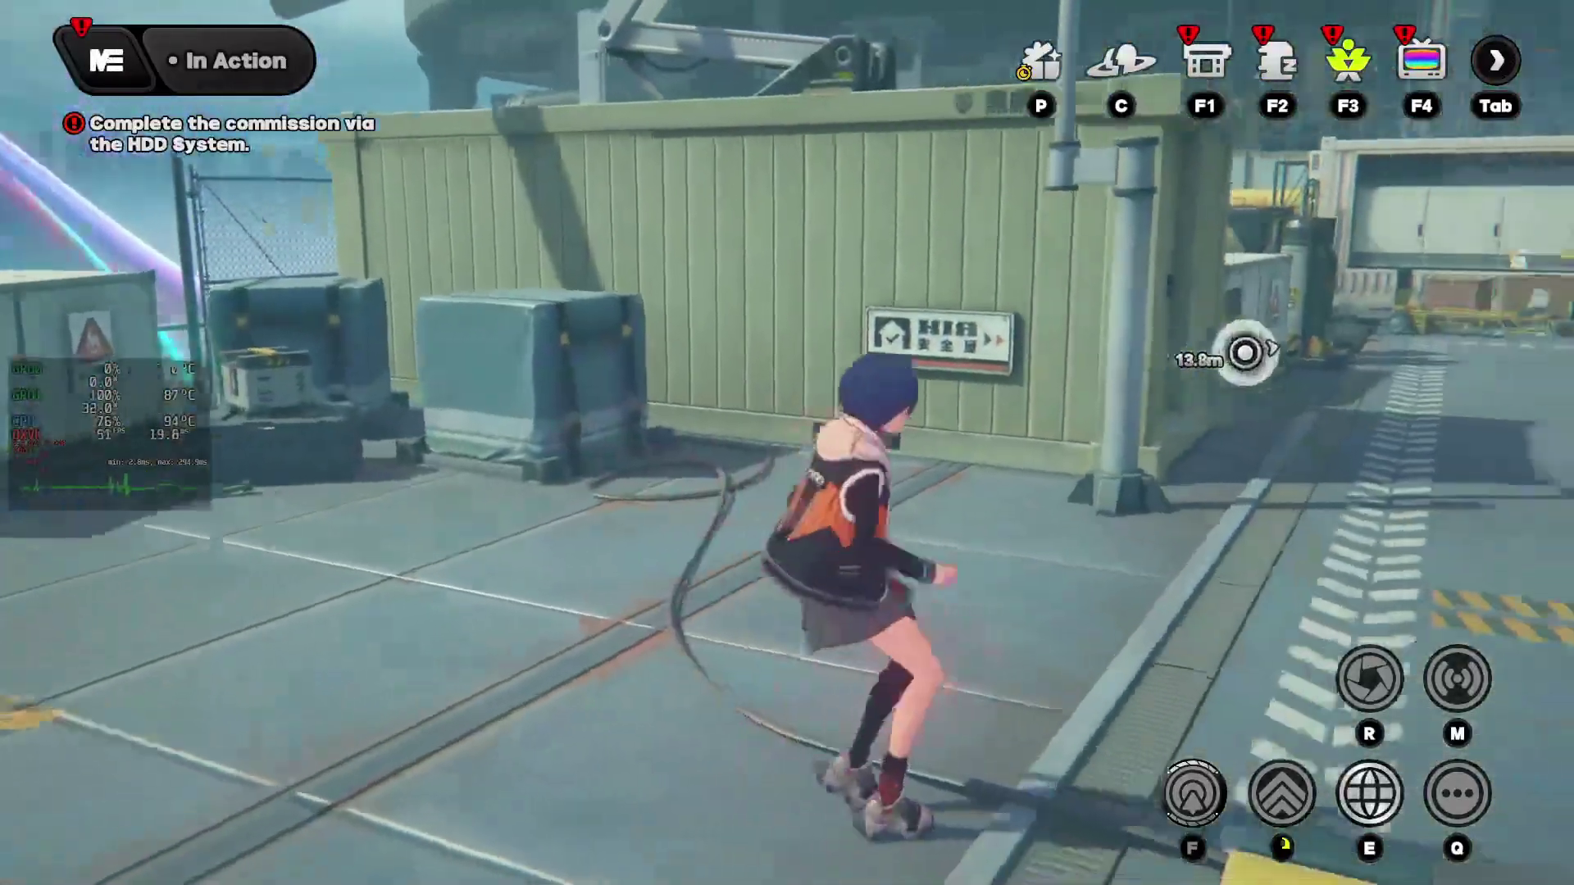
# - Set the Rendering graphics option of Zenless Zone Zero to 0.8
pyautogui.press('w')
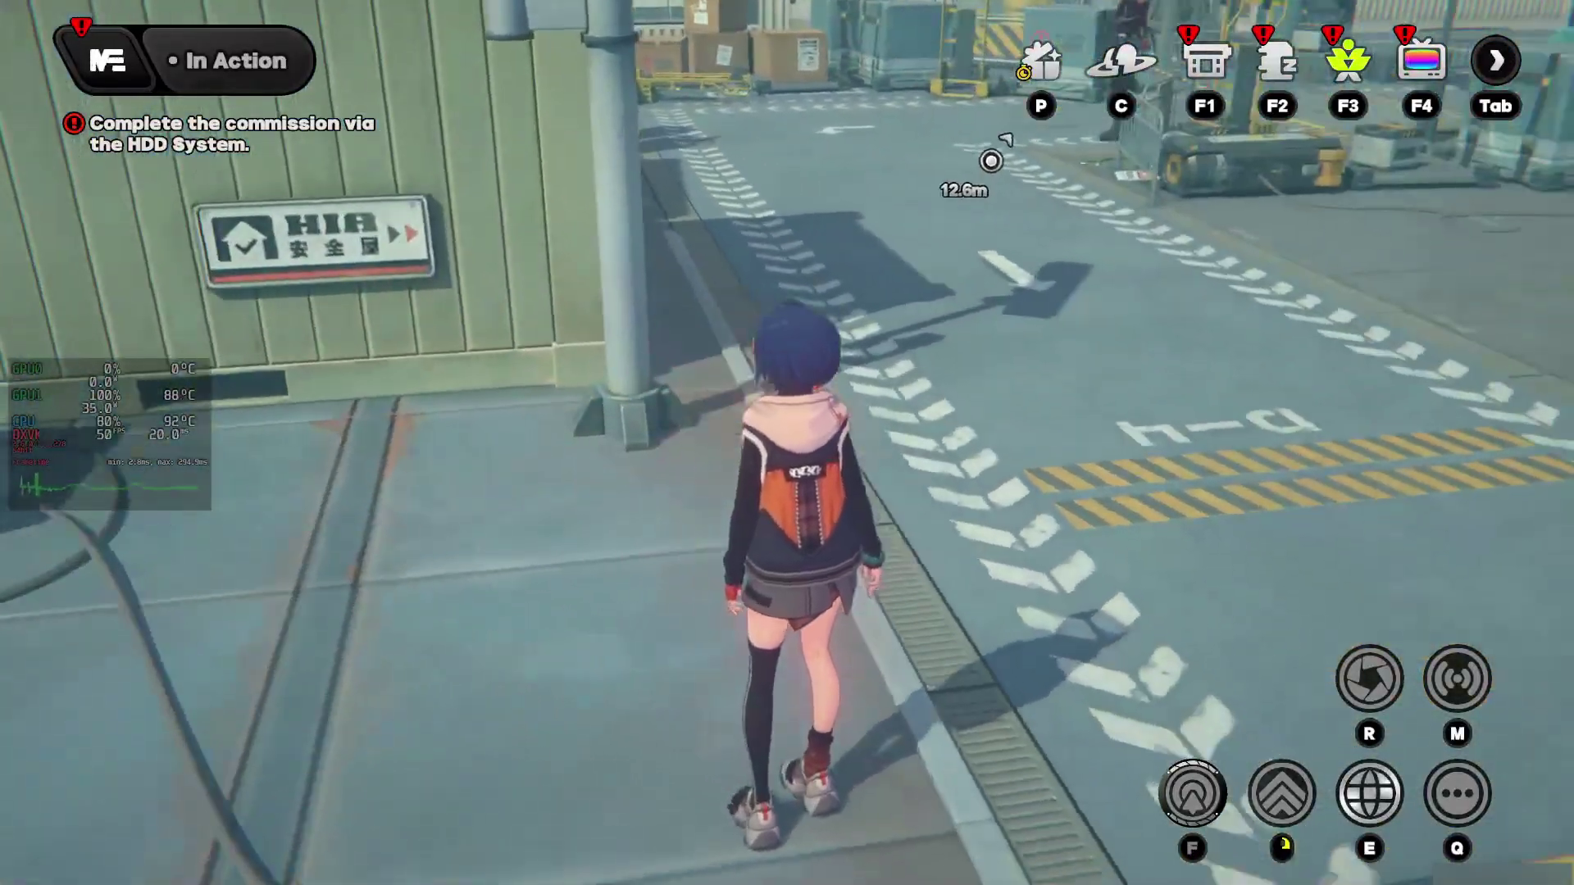
pyautogui.press('w')
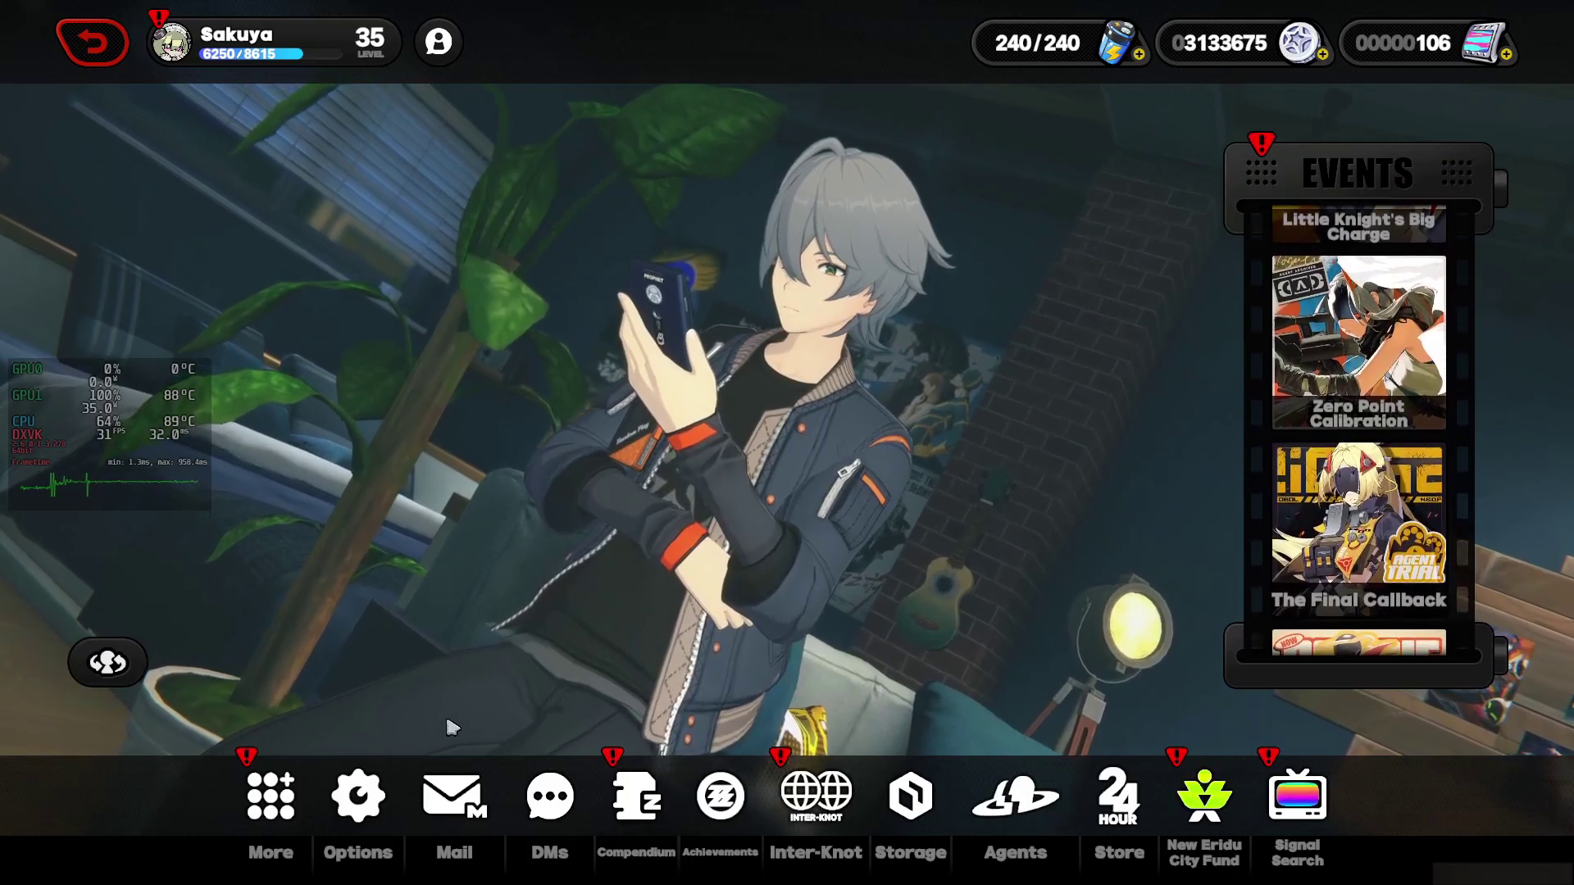
pyautogui.click(358, 795)
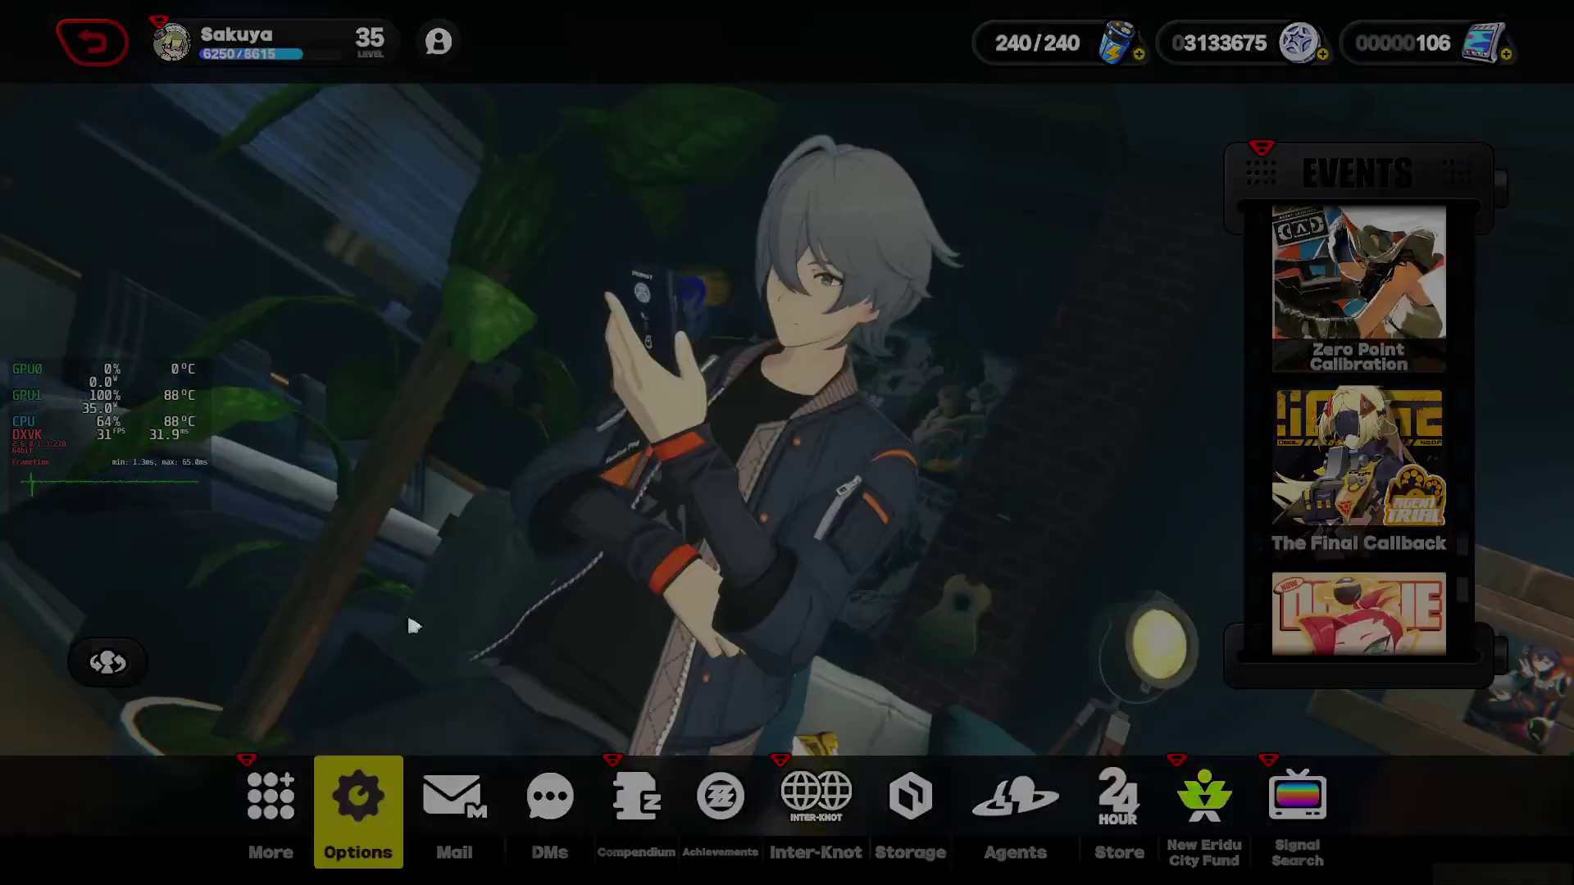
pyautogui.scroll(-2, 898, 617)
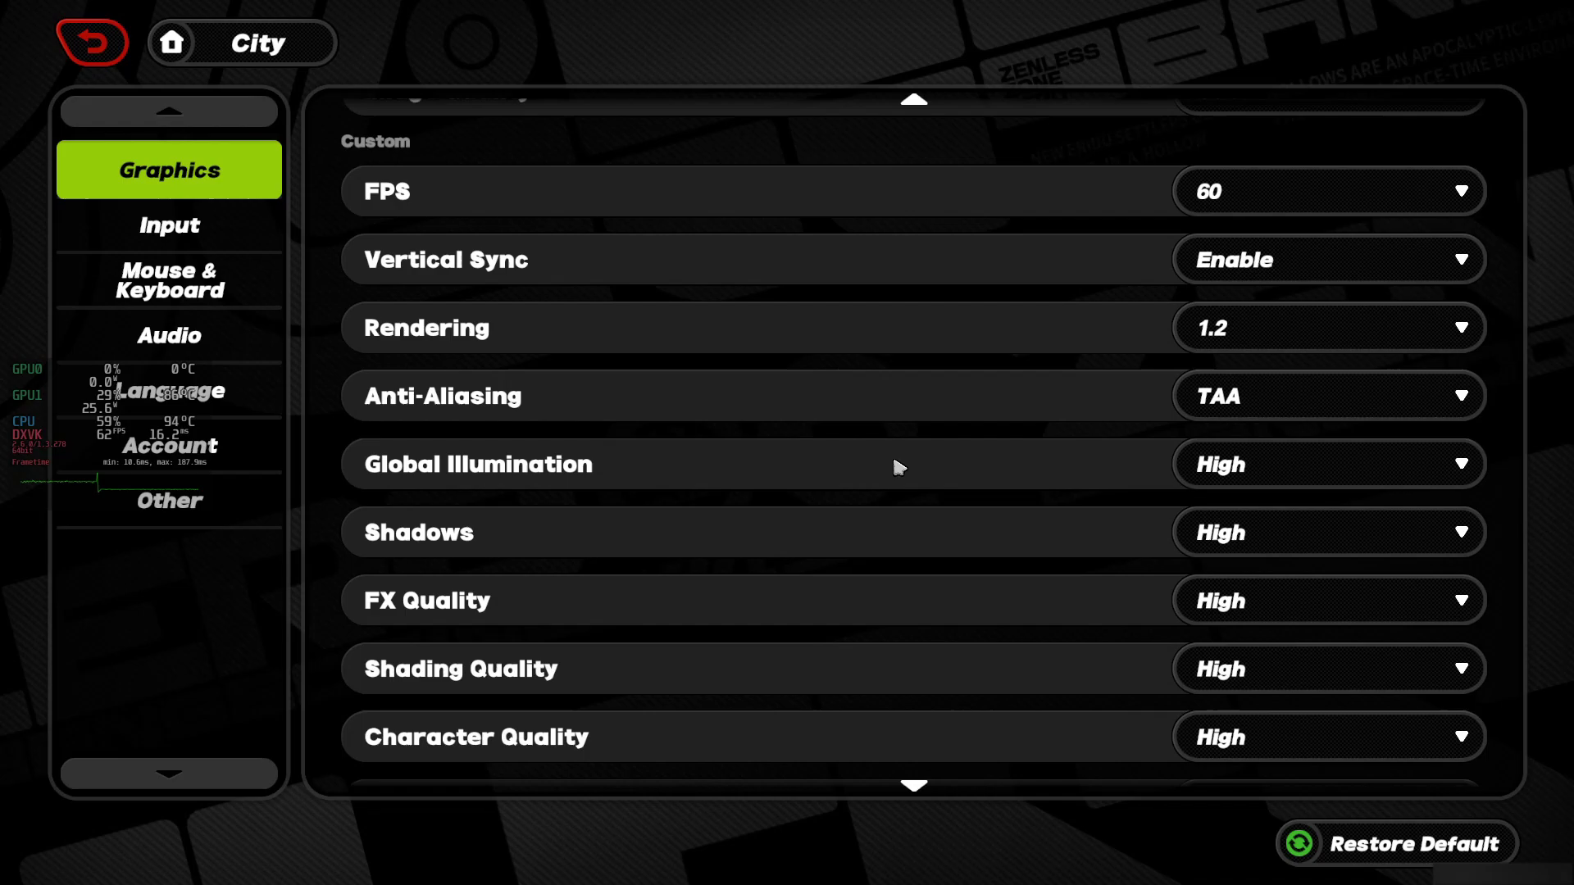
pyautogui.click(1229, 324)
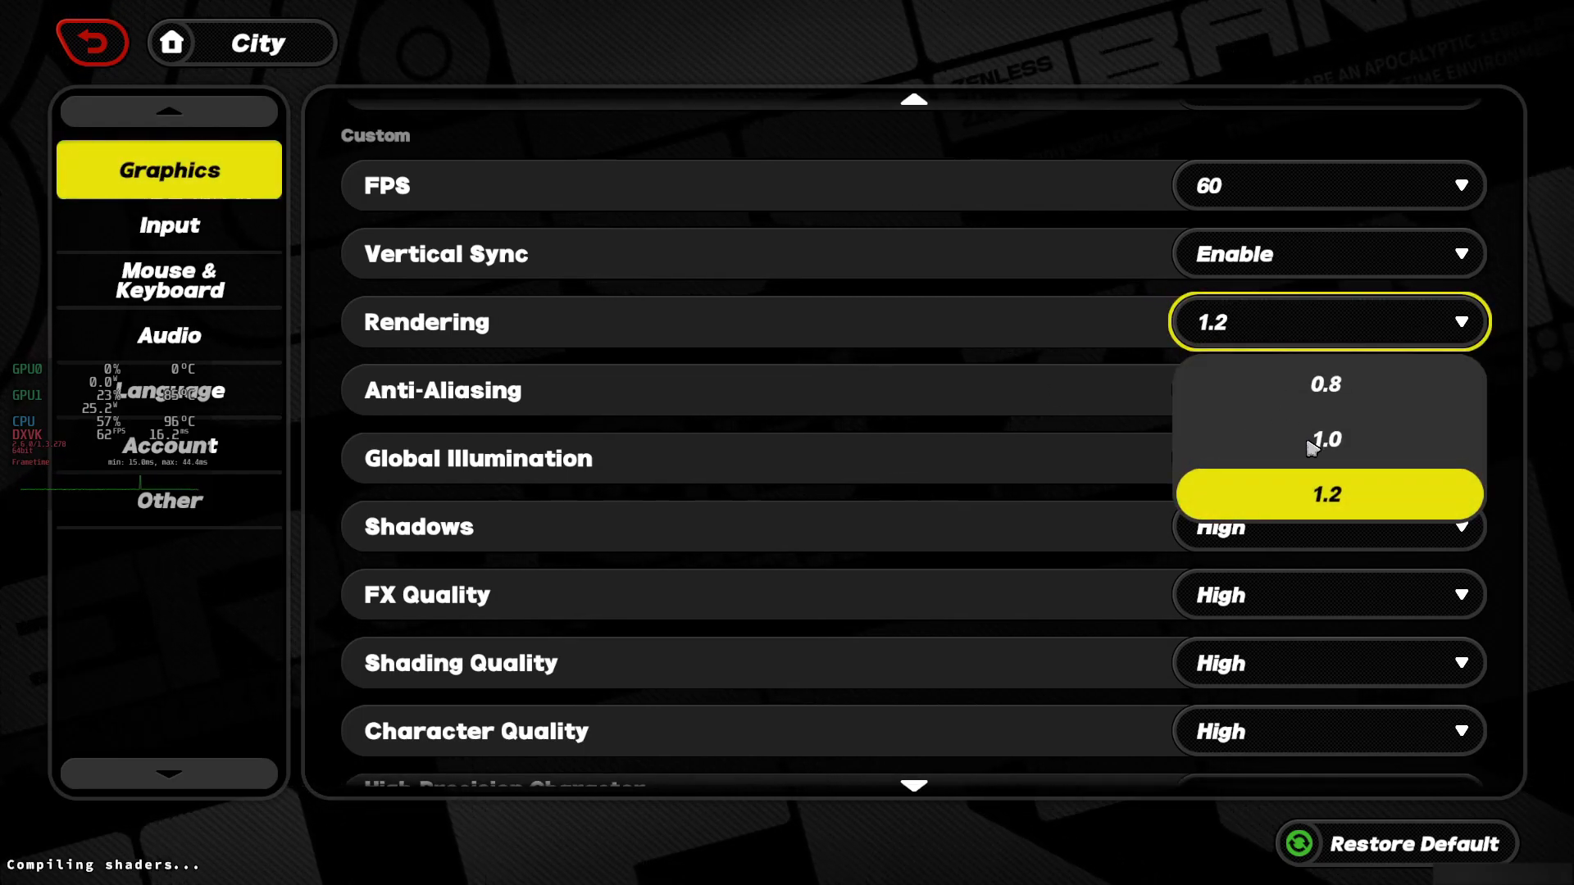
pyautogui.click(1326, 385)
# - Review the remaining graphics settings down to Color Filter Strength, check the FPS choices and return to the game world
pyautogui.scroll(-4, 880, 604)
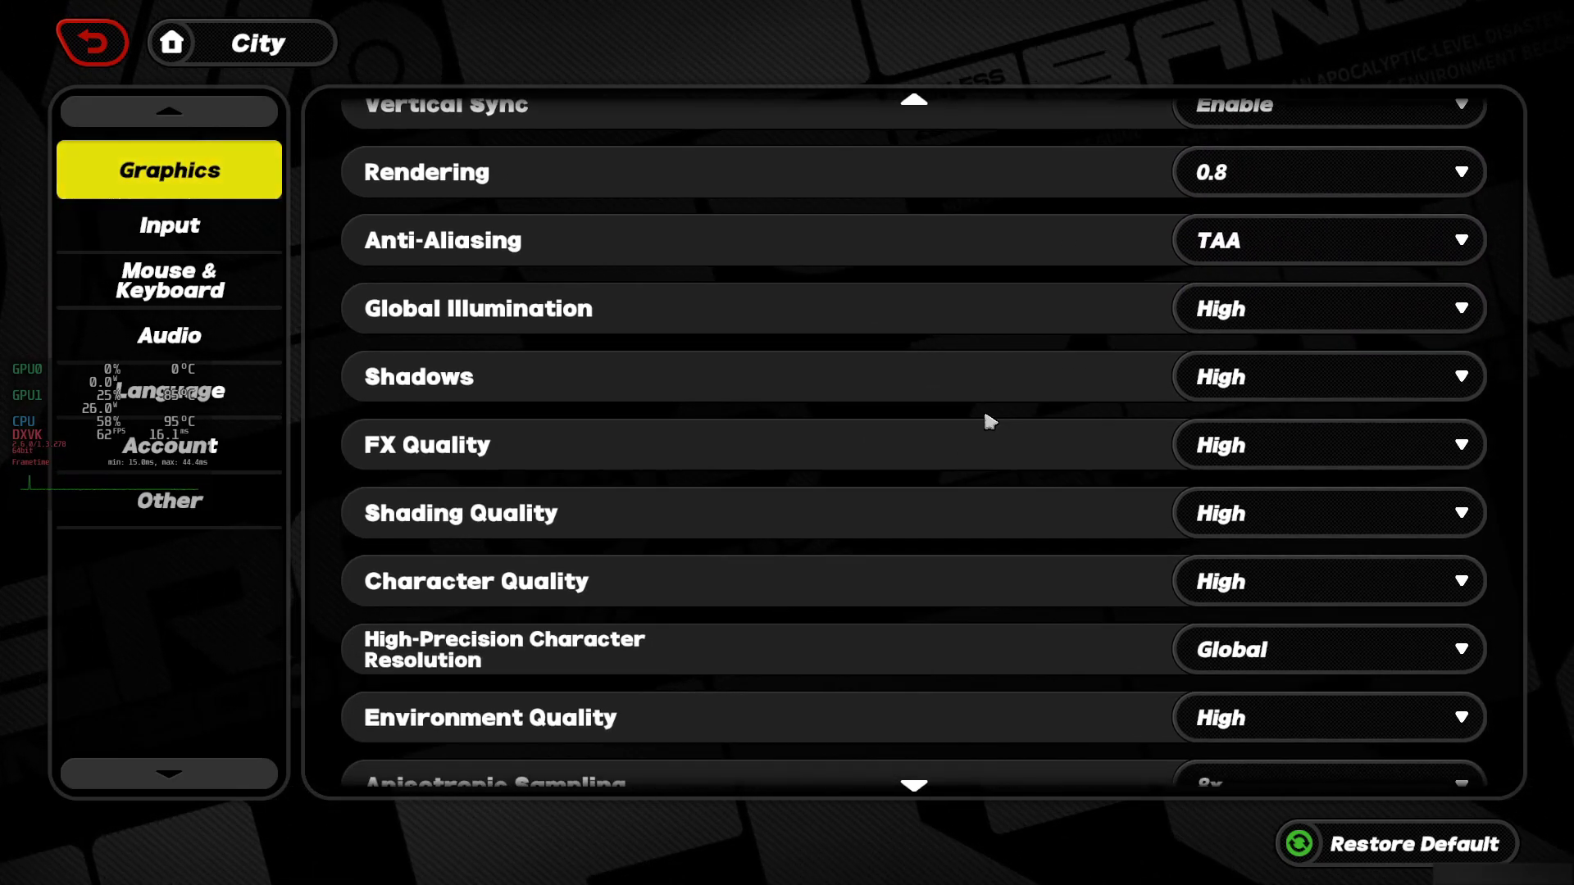
pyautogui.scroll(-2, 1021, 566)
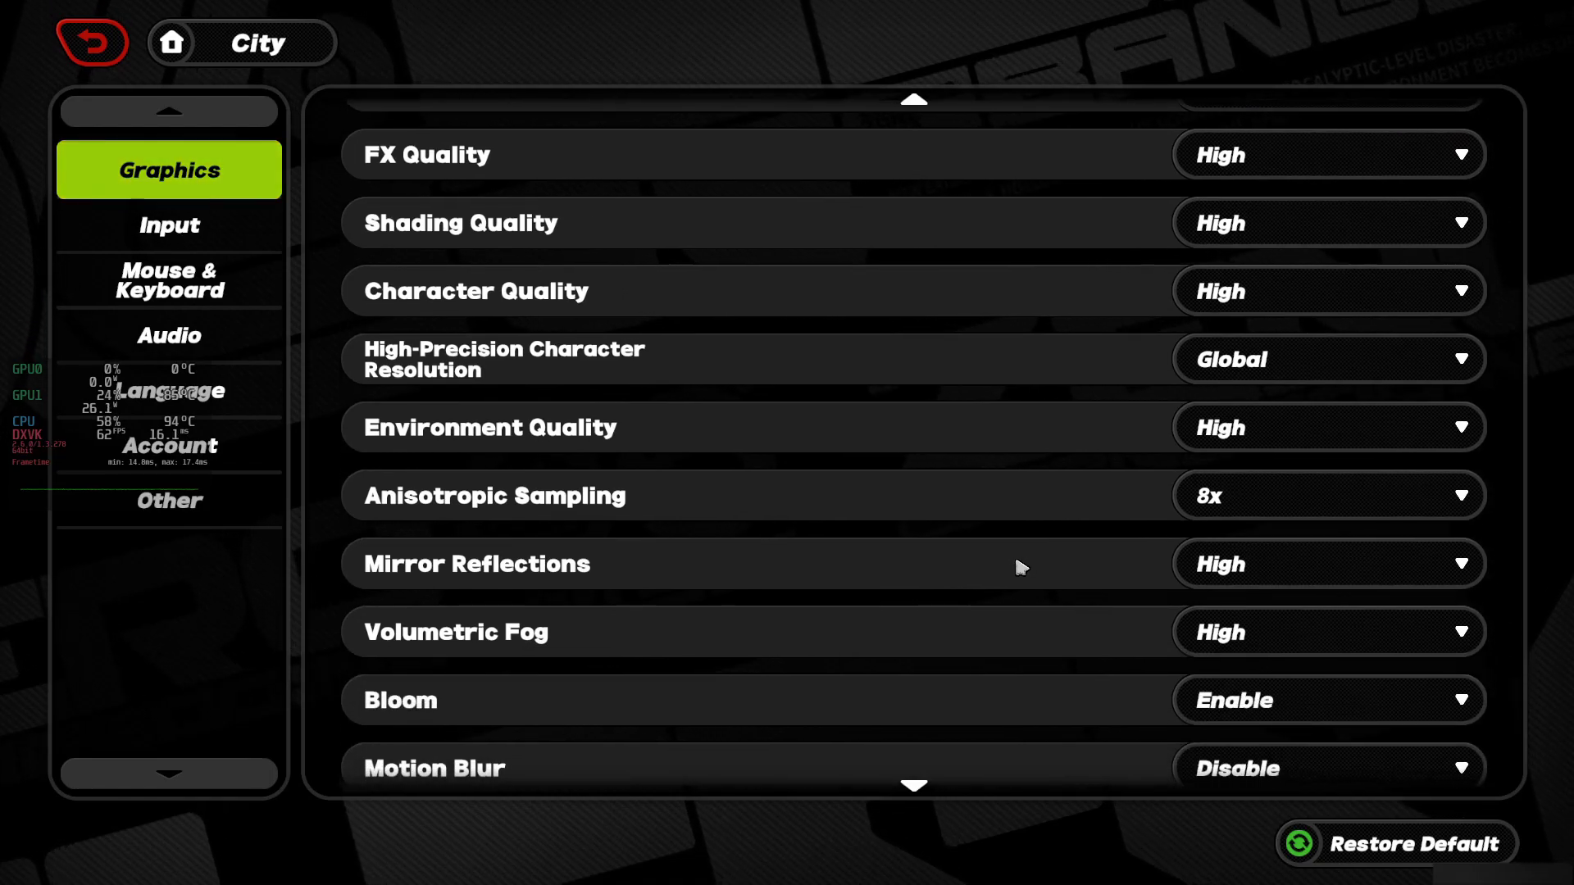
pyautogui.scroll(-2, 986, 598)
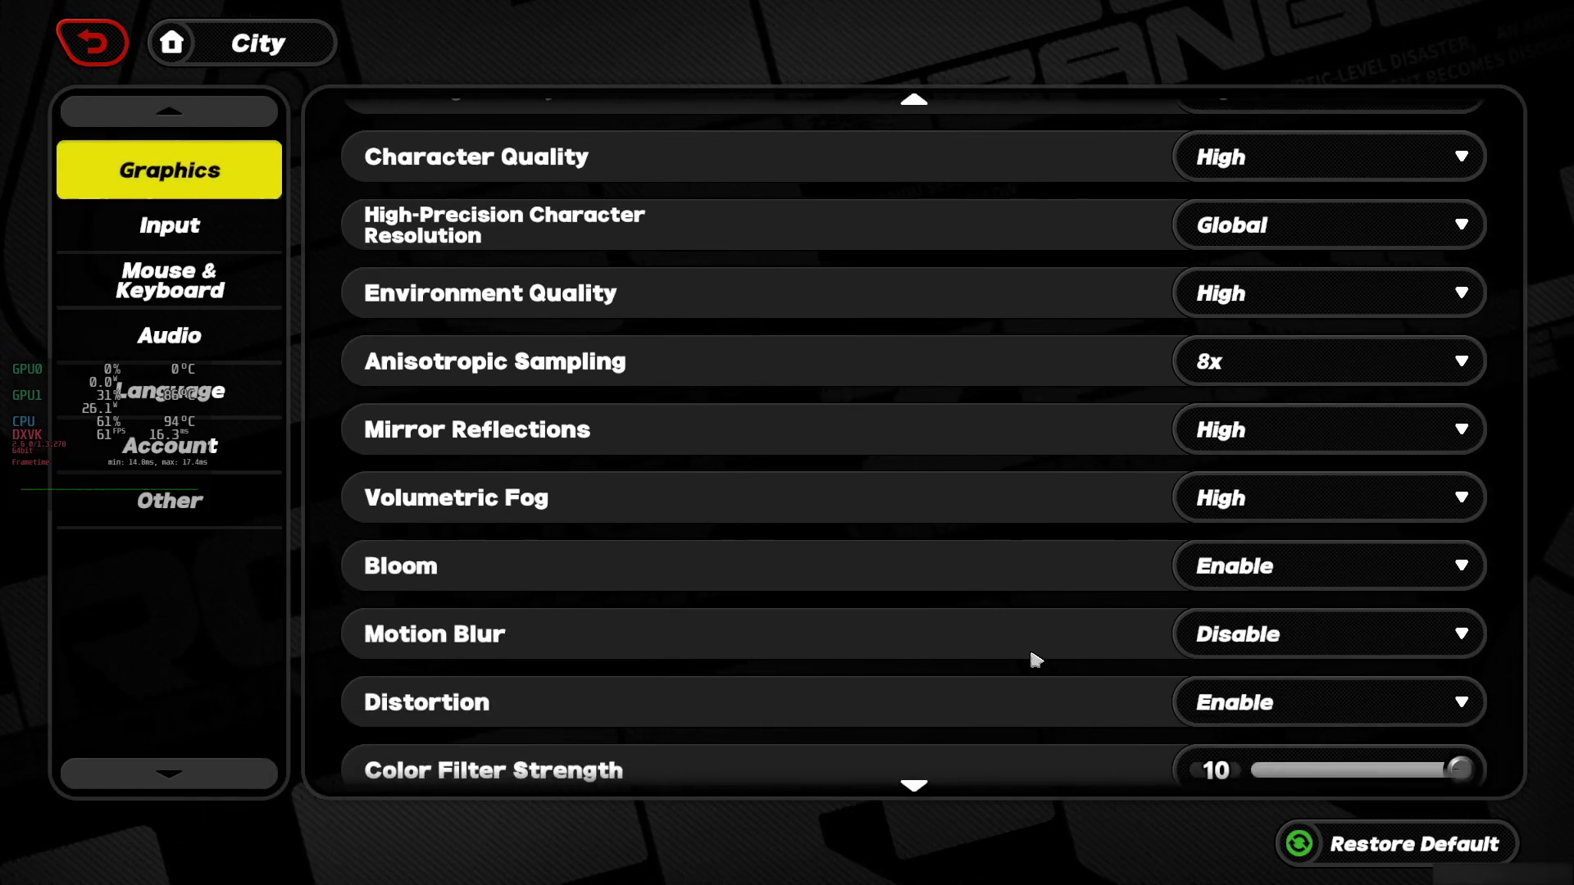
pyautogui.scroll(-1, 1037, 590)
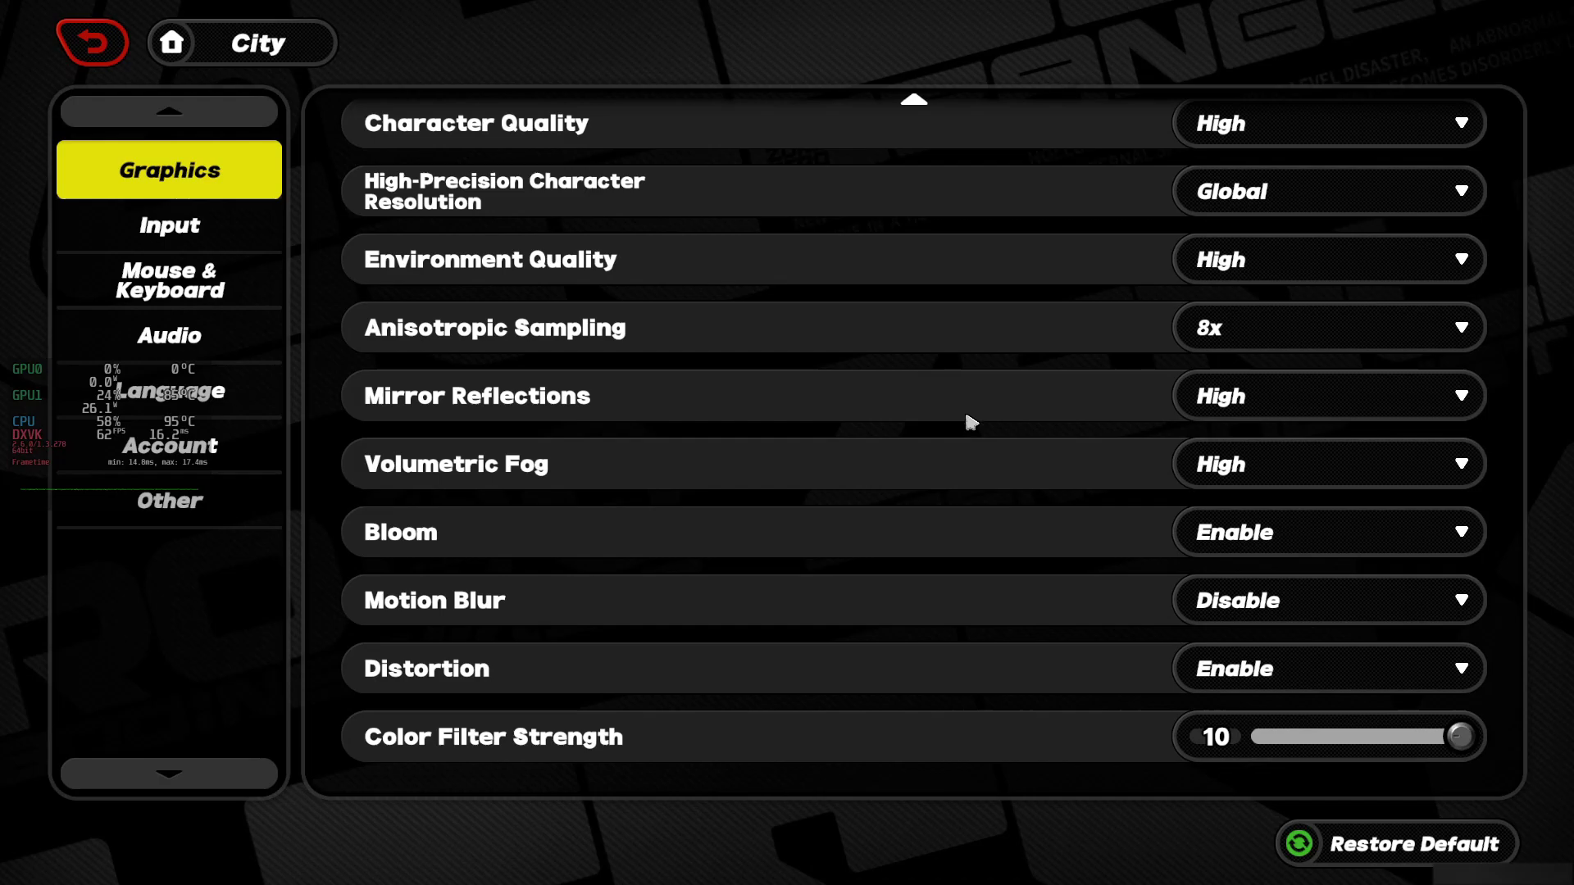
pyautogui.scroll(5, 966, 514)
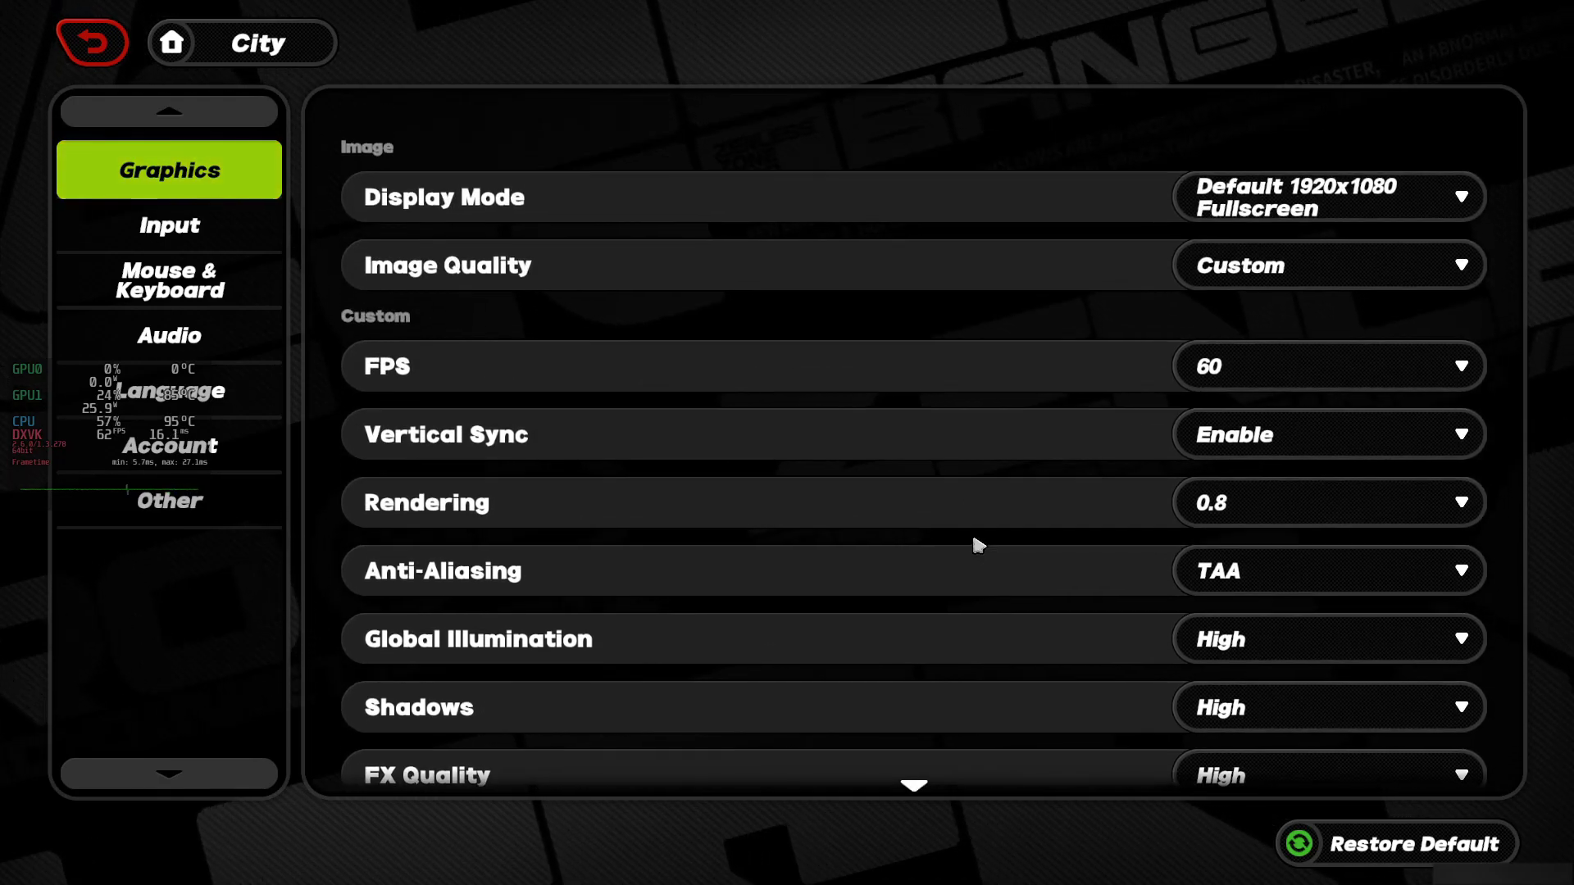
pyautogui.click(1220, 354)
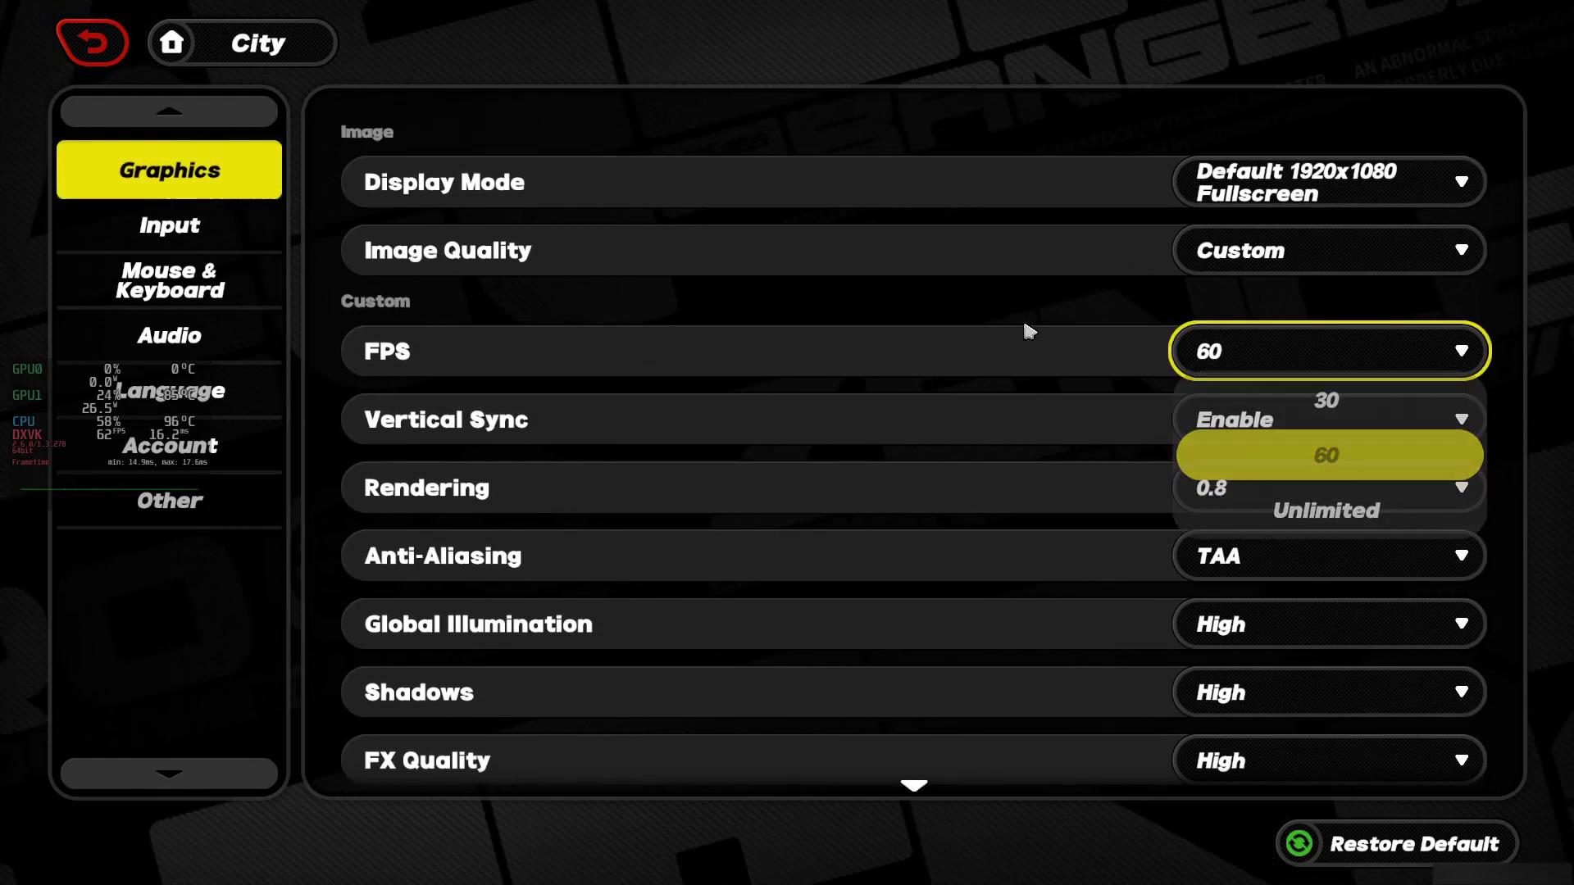
pyautogui.click(1096, 420)
pyautogui.click(92, 41)
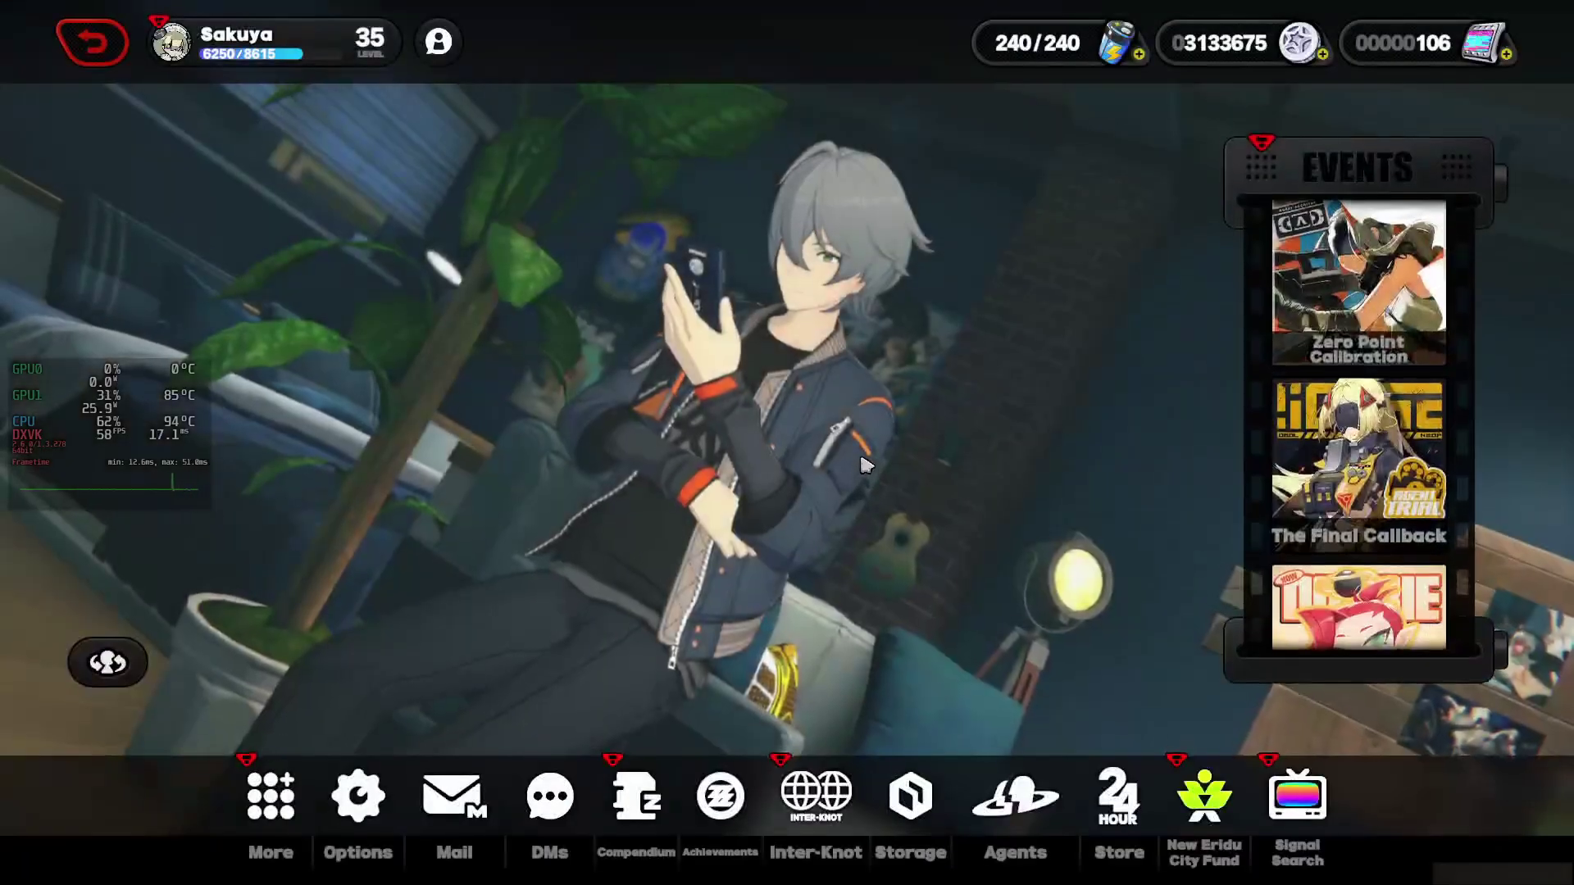
pyautogui.press('Escape')
# - Walk the character beside the H.I.A. container to check how the game runs at the reduced rendering scale
pyautogui.press('w')
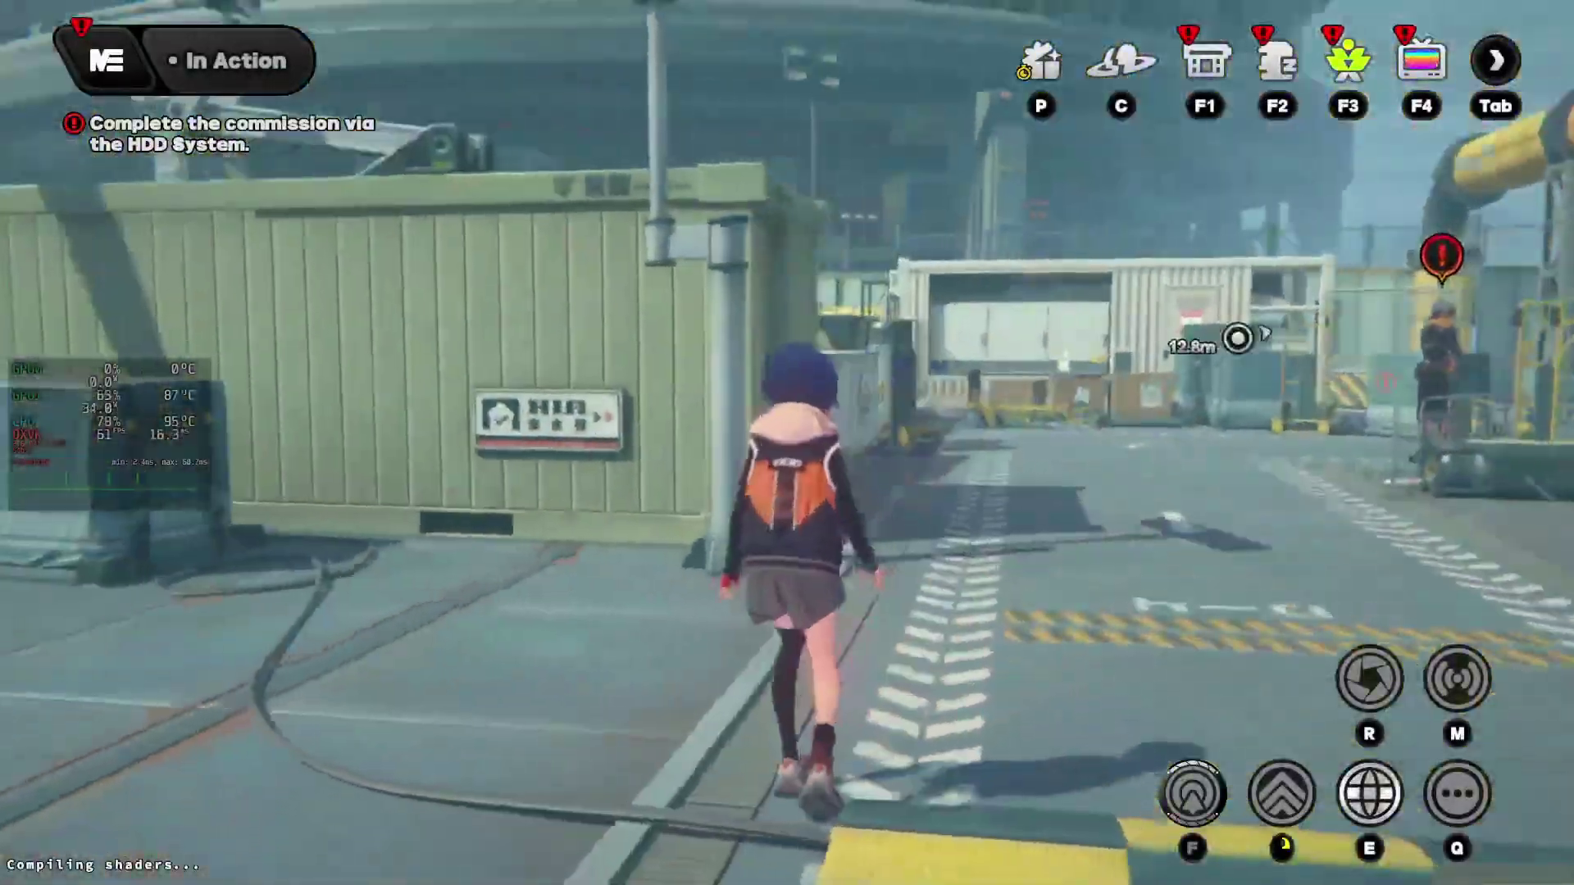
pyautogui.press('w')
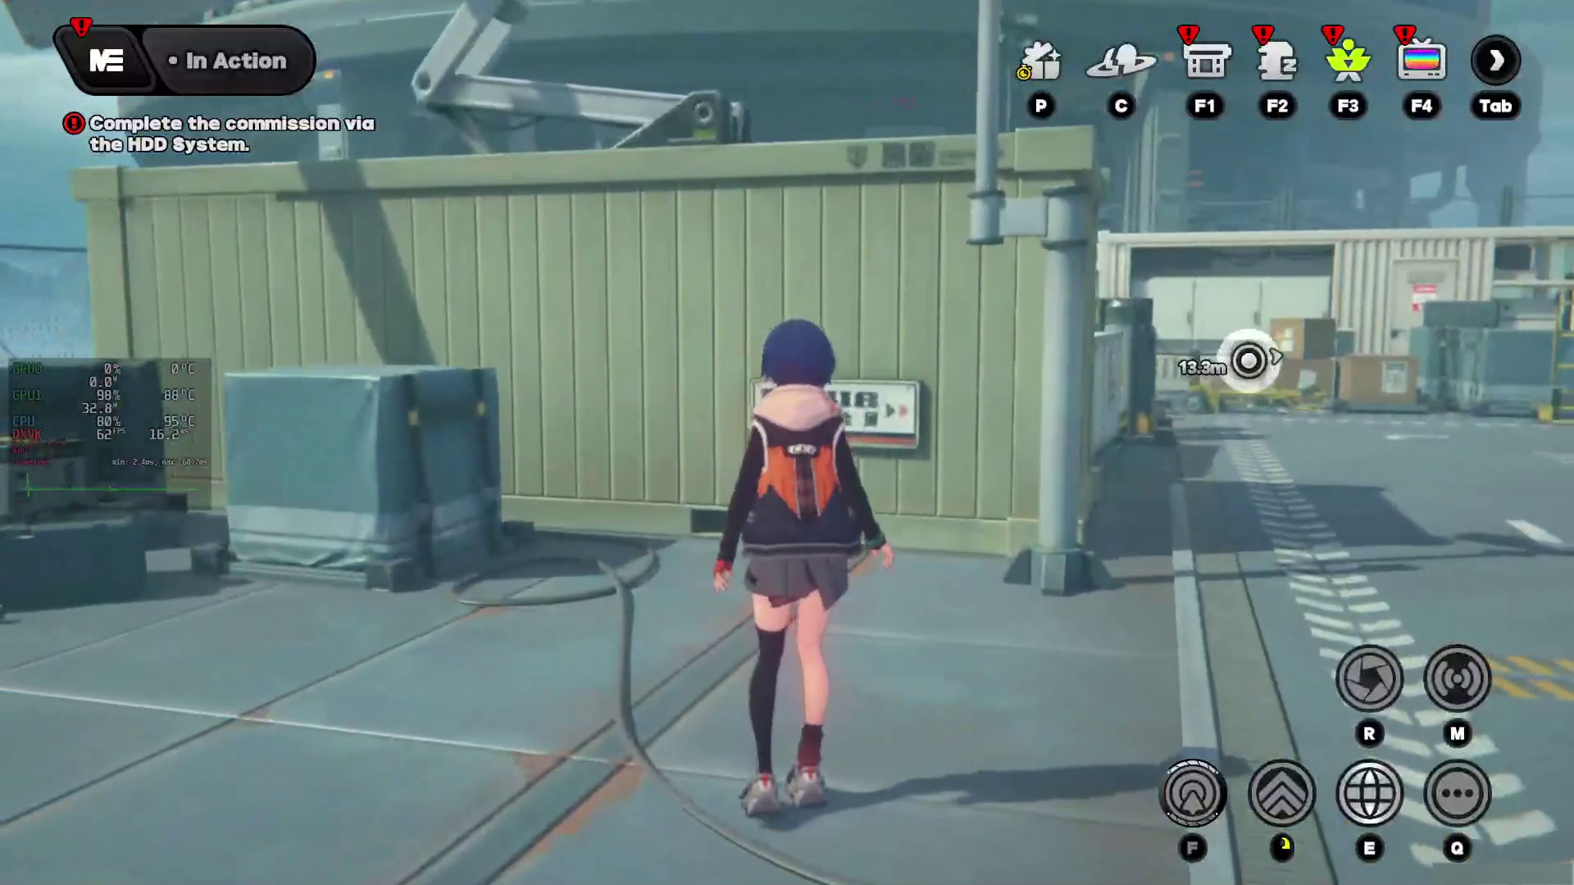
pyautogui.press('w')
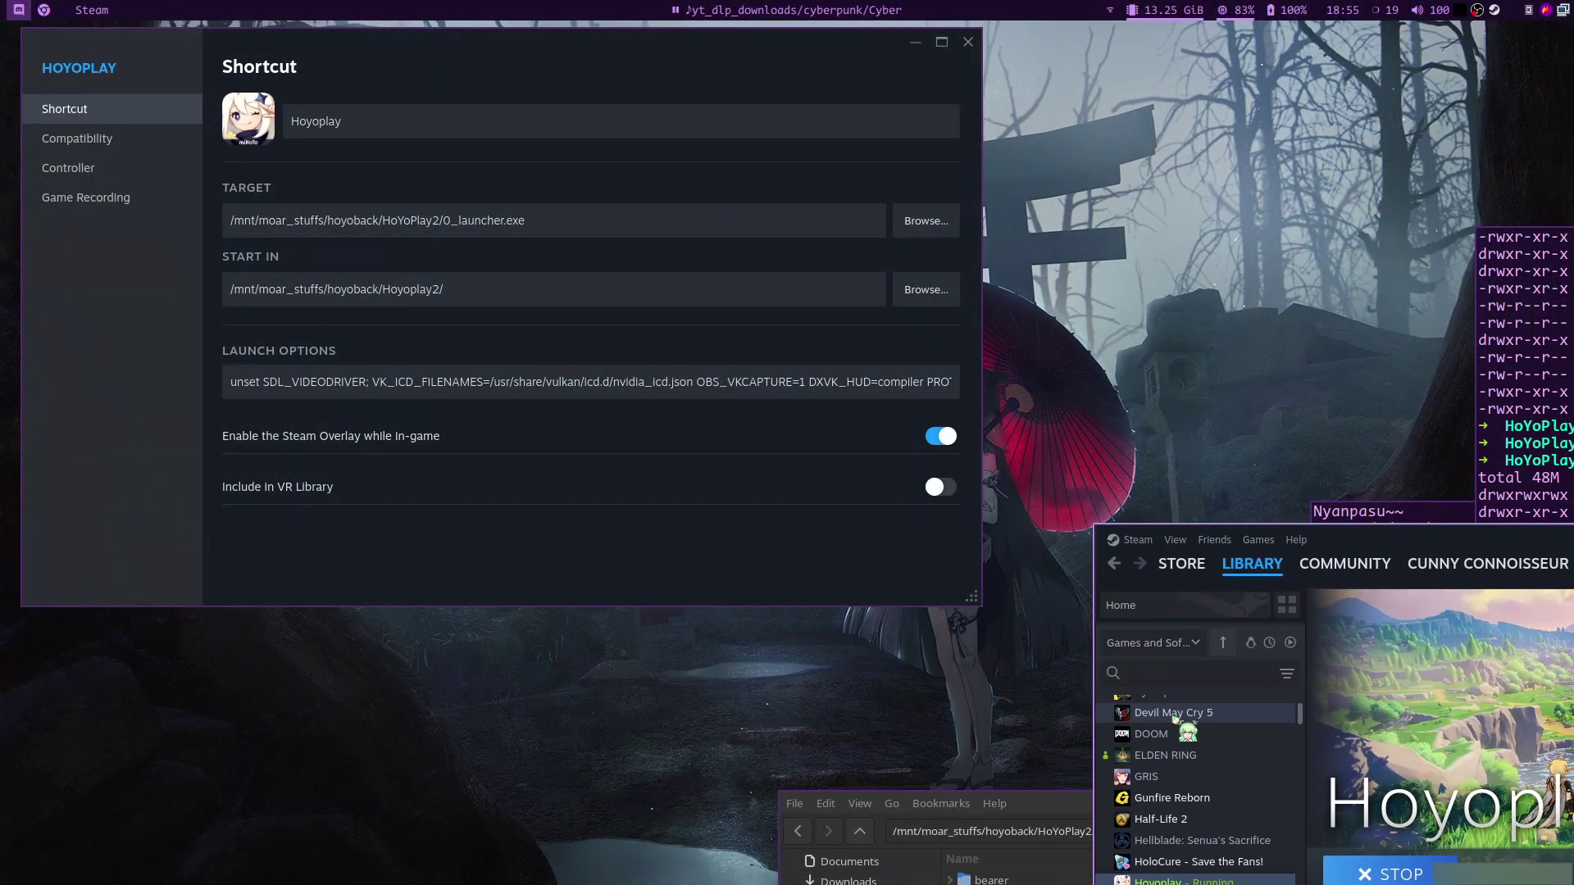
# - Open the desktop's audio volume control, and return to the game to run the character across the outpost yard
pyautogui.press('super+v')
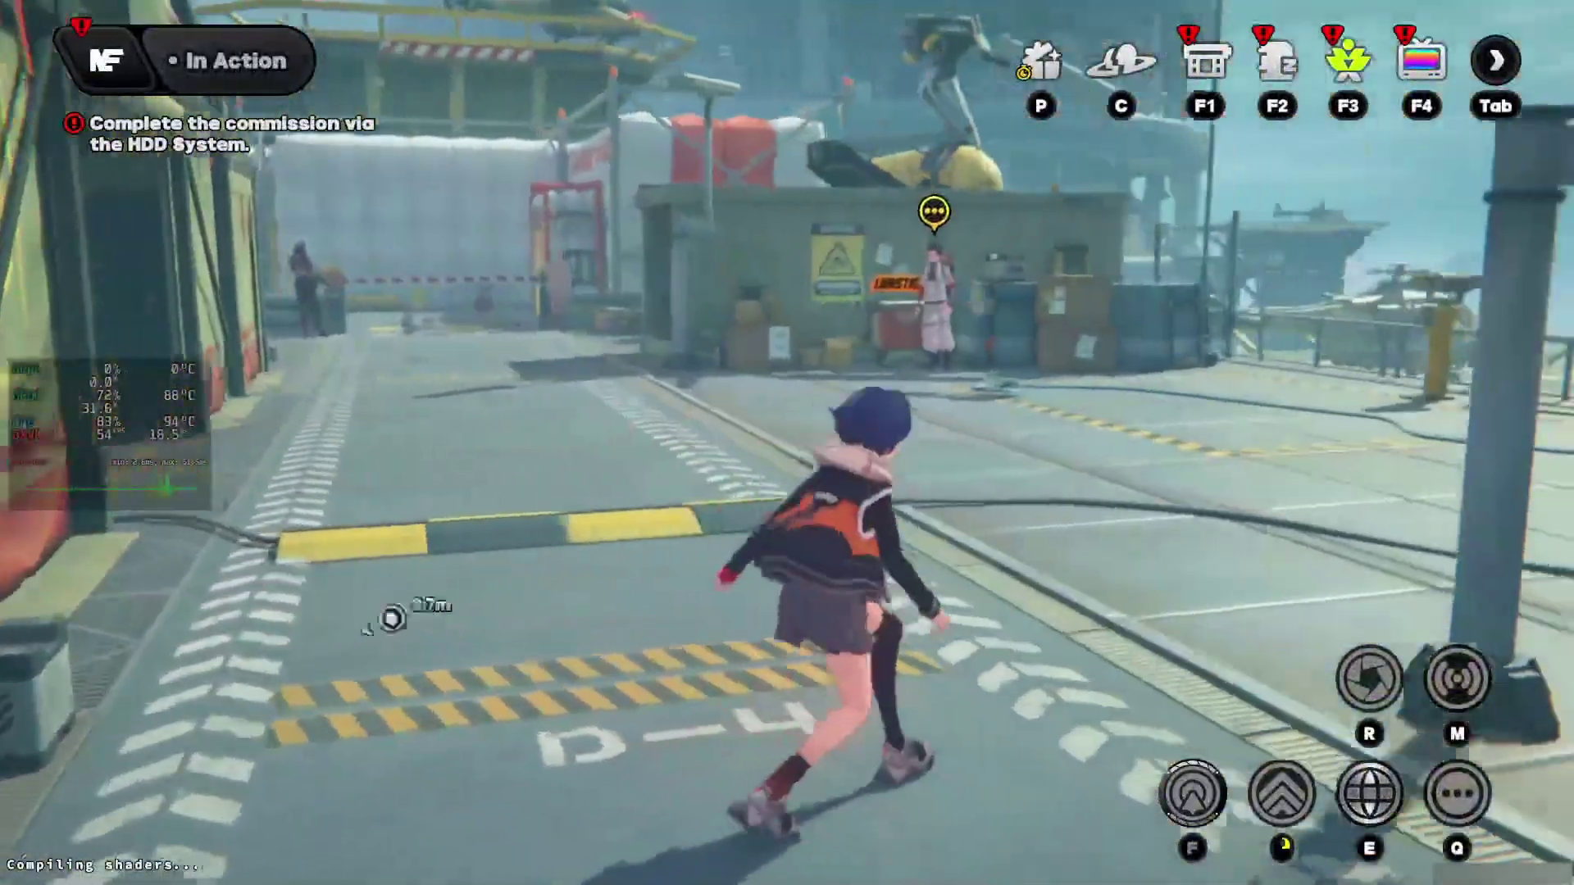
pyautogui.press('w')
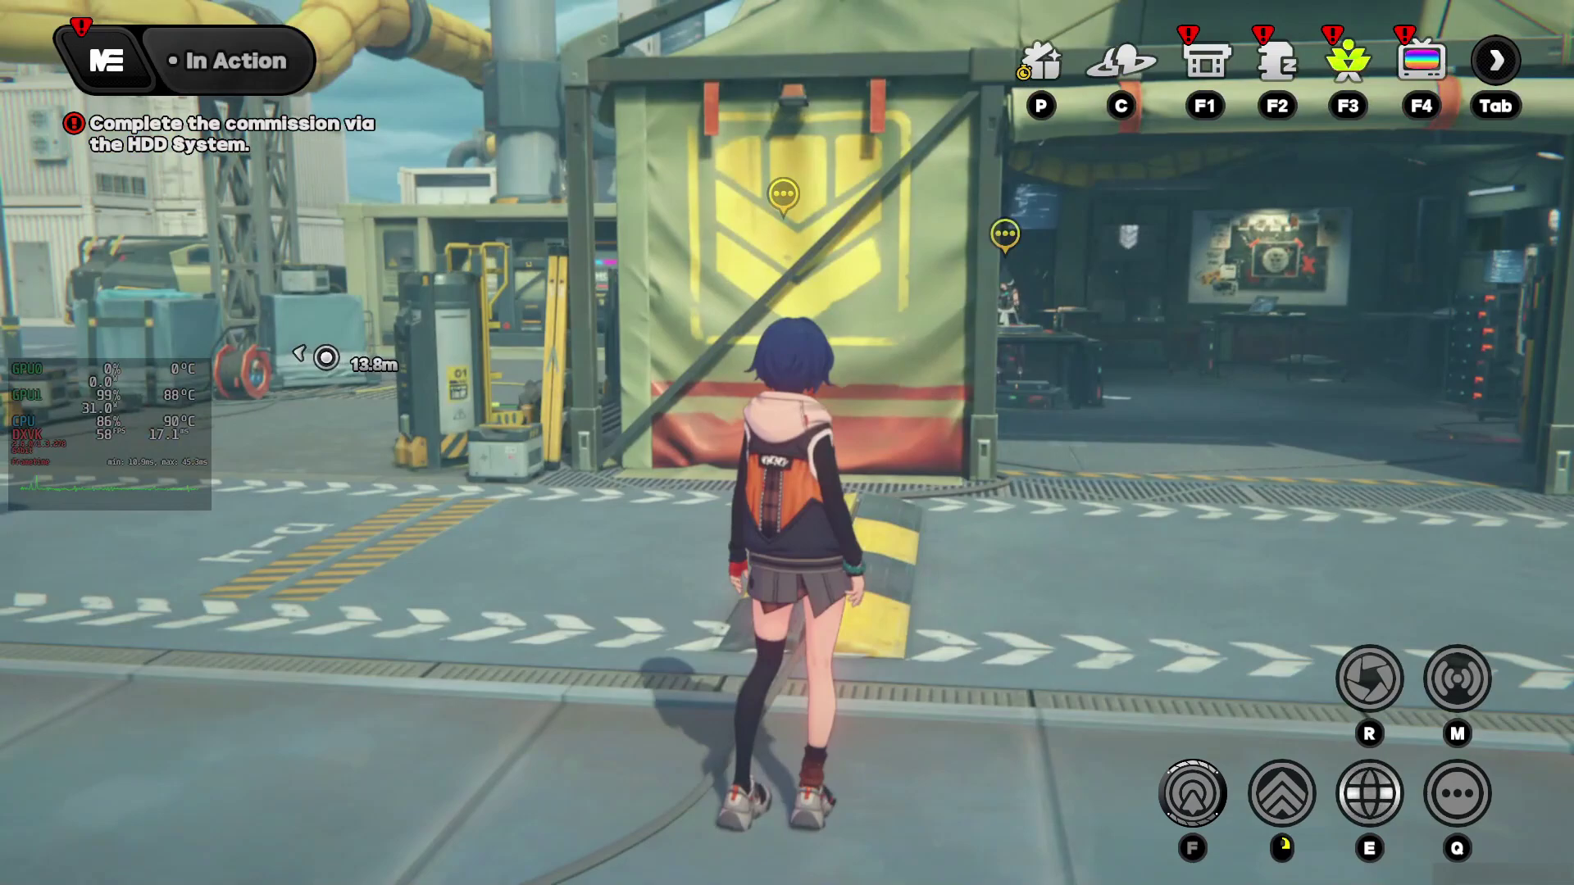
pyautogui.press('alt')
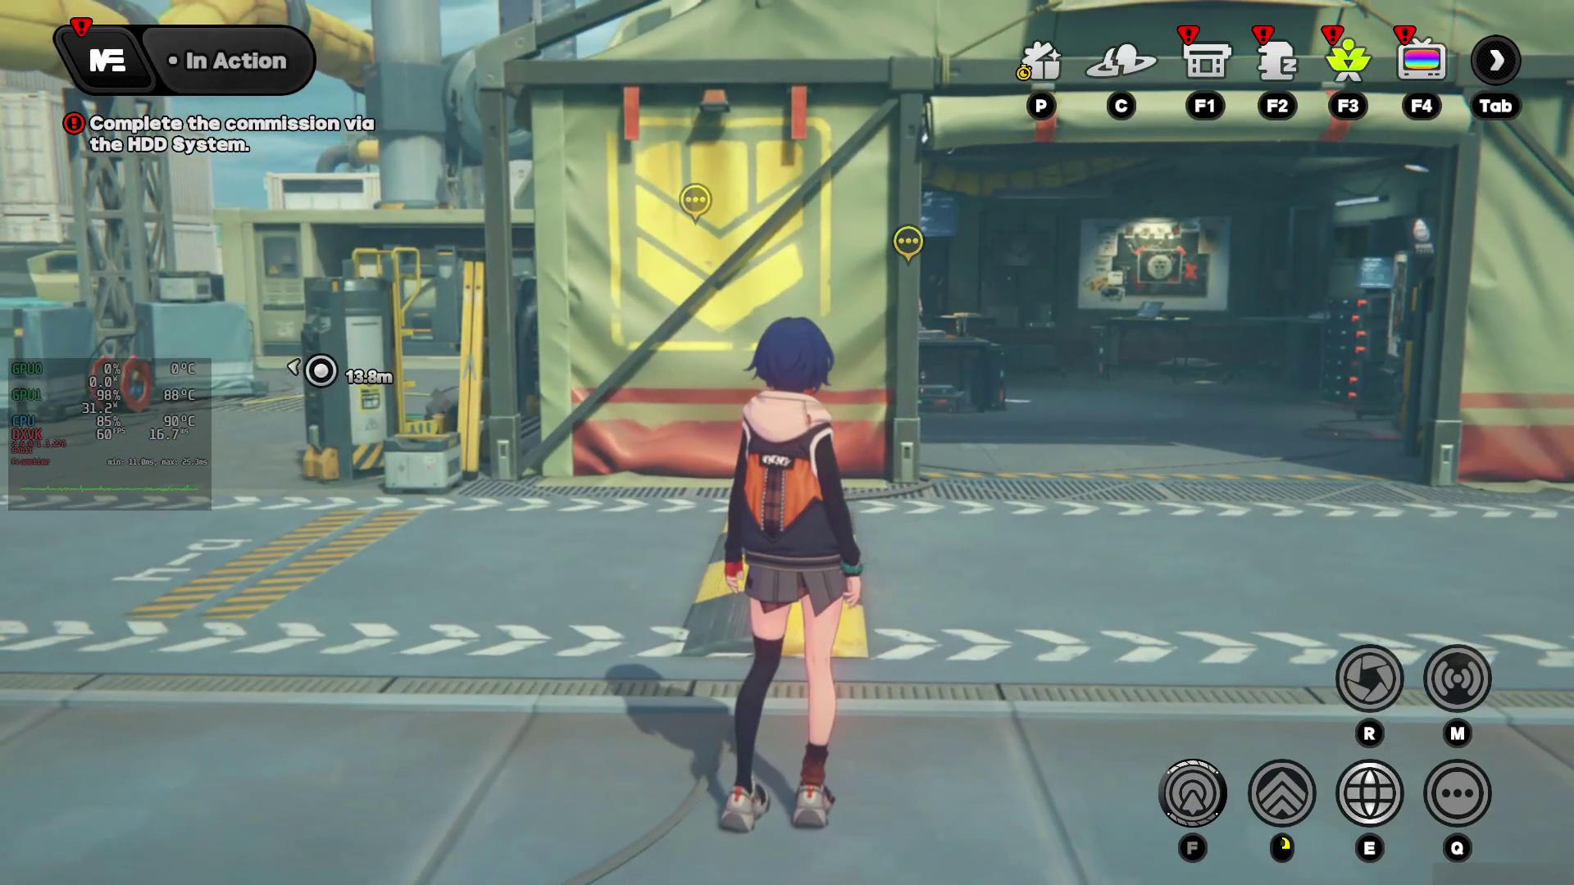
# - Log out of Zenless Zone Zero to its login screen and confirm the return
pyautogui.press('Escape')
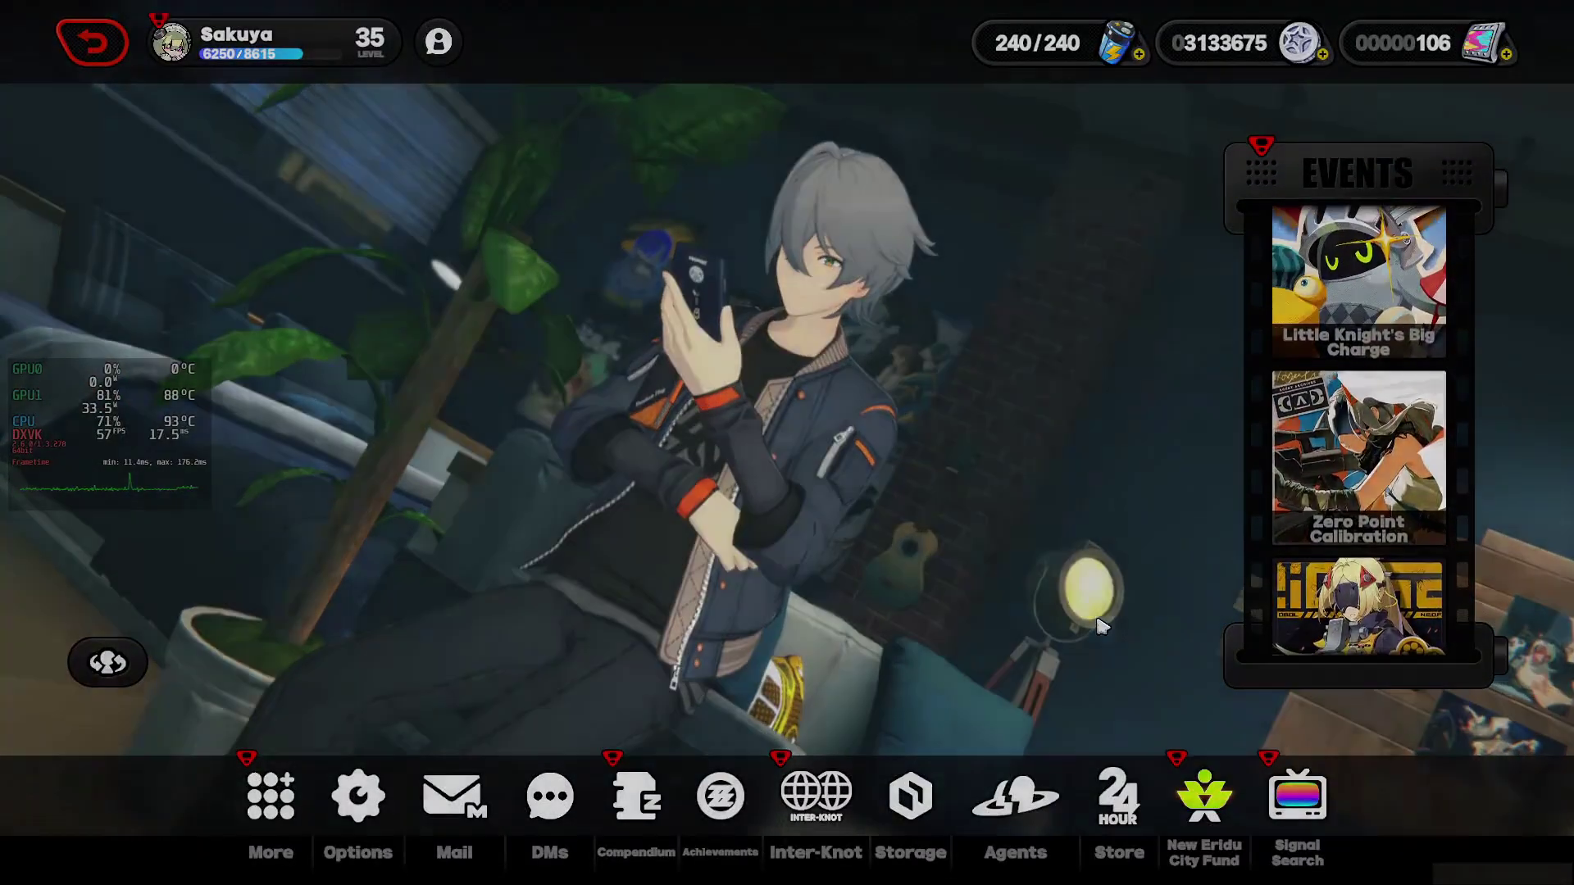
pyautogui.press('Escape')
pyautogui.press('Escape')
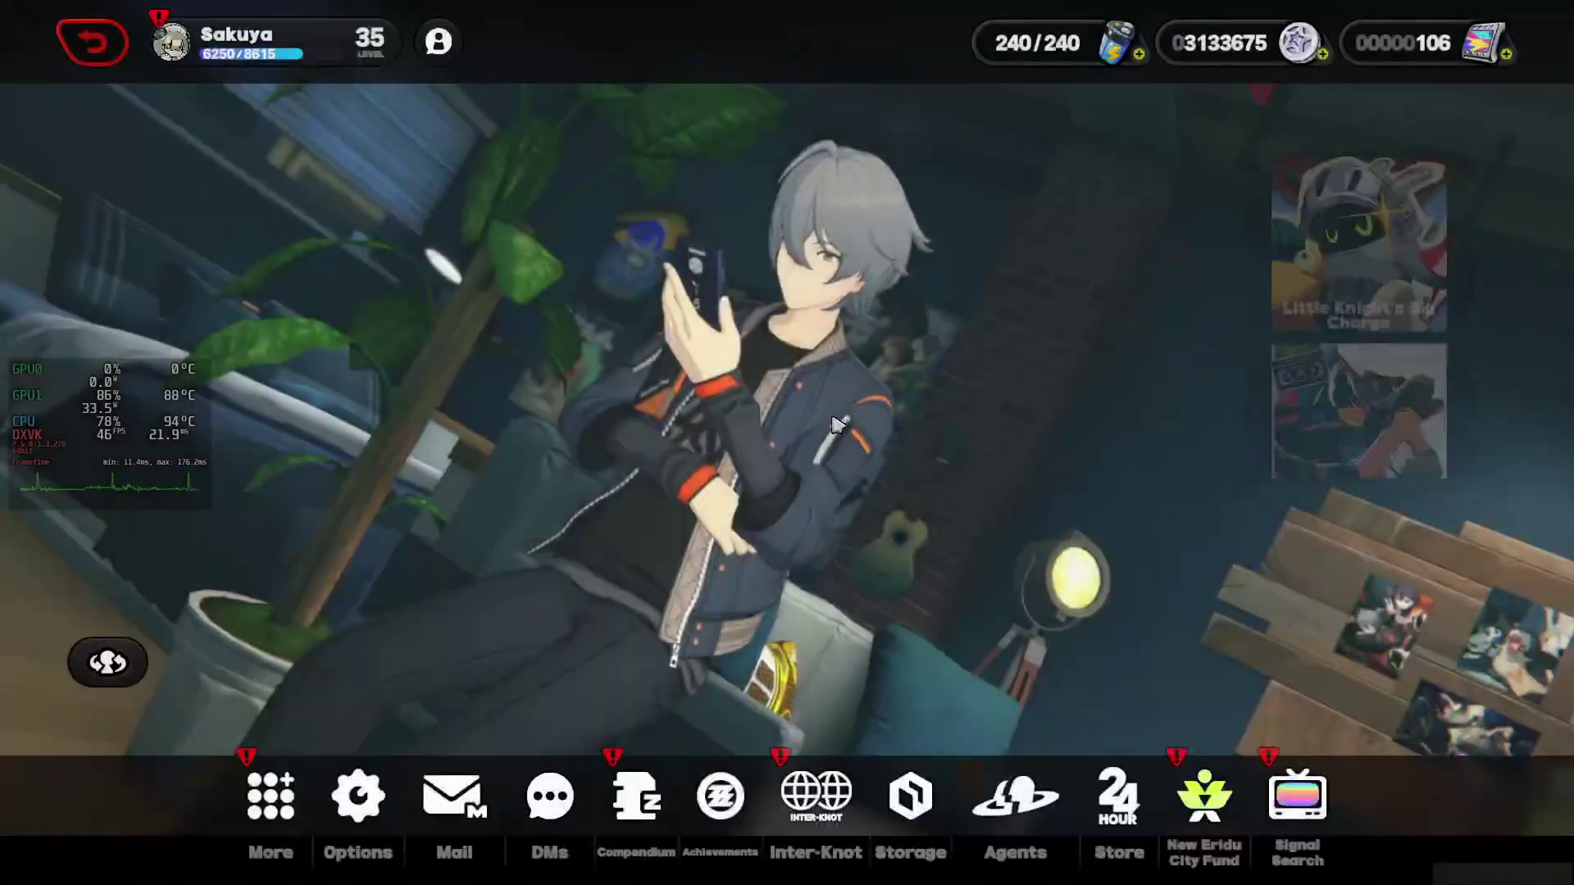
pyautogui.click(271, 794)
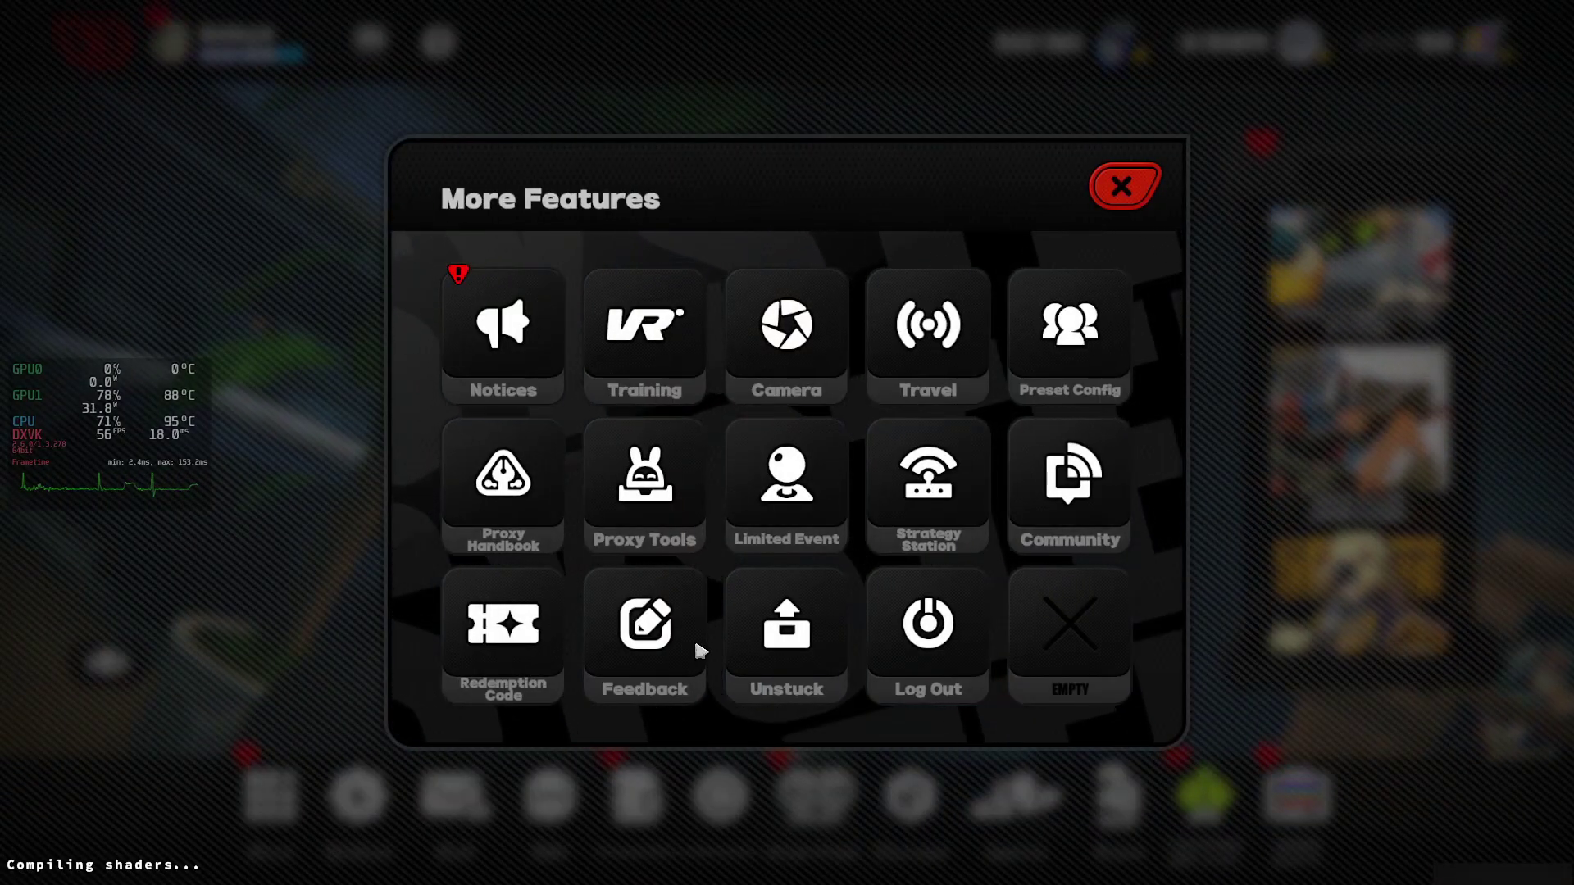
pyautogui.click(975, 623)
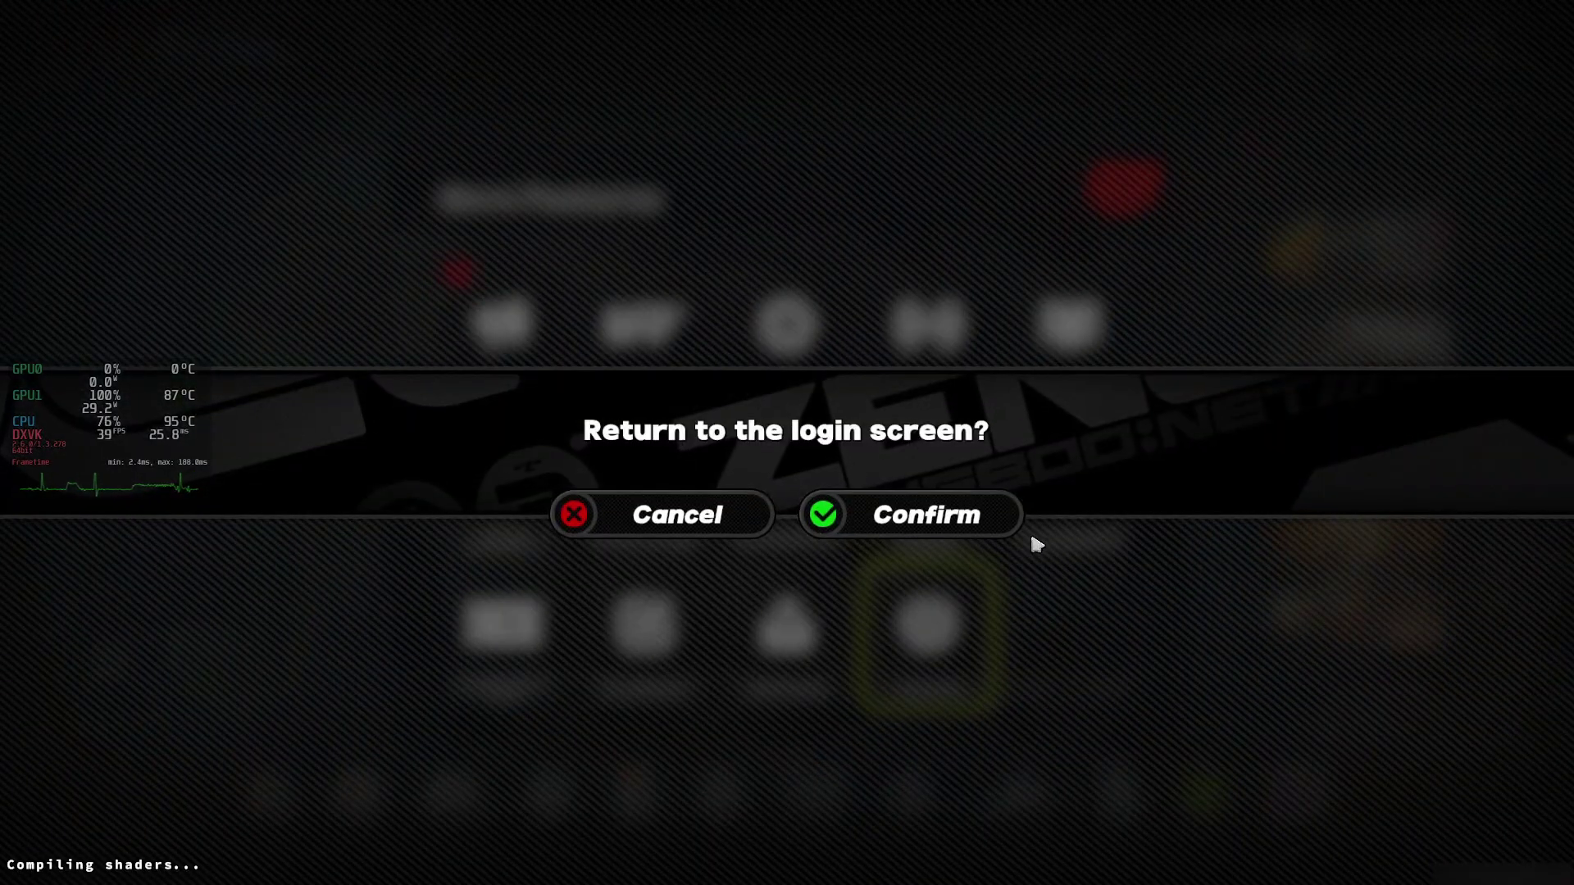
pyautogui.click(930, 515)
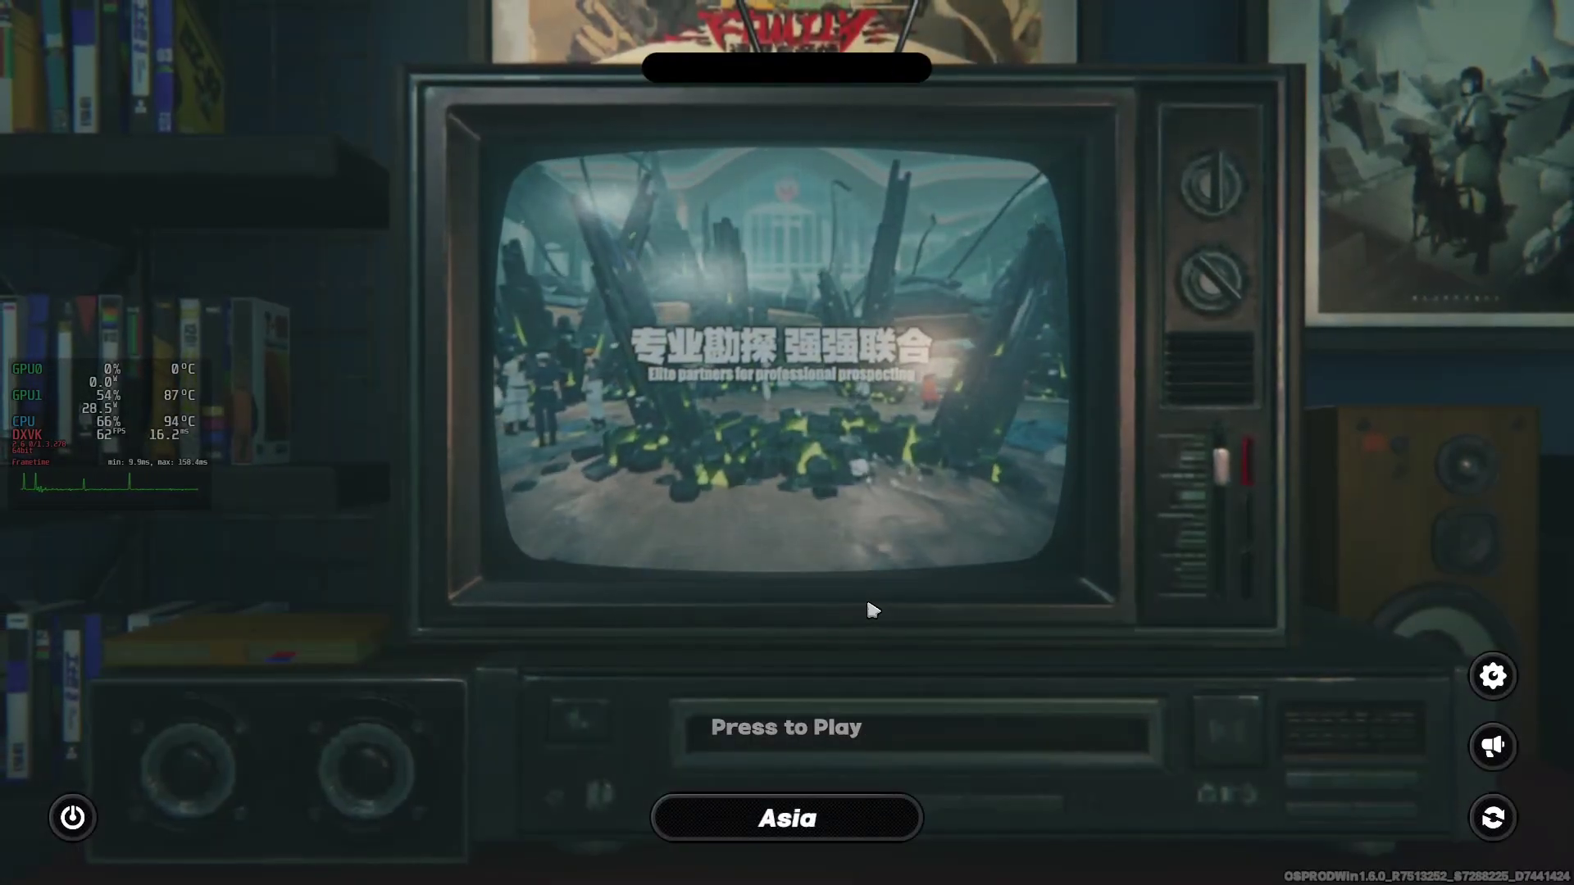
# - Reposition the HoYoPlay launcher window on its workspace and stop the running Hoyoplay shortcut from the Steam library
pyautogui.press('super+2')
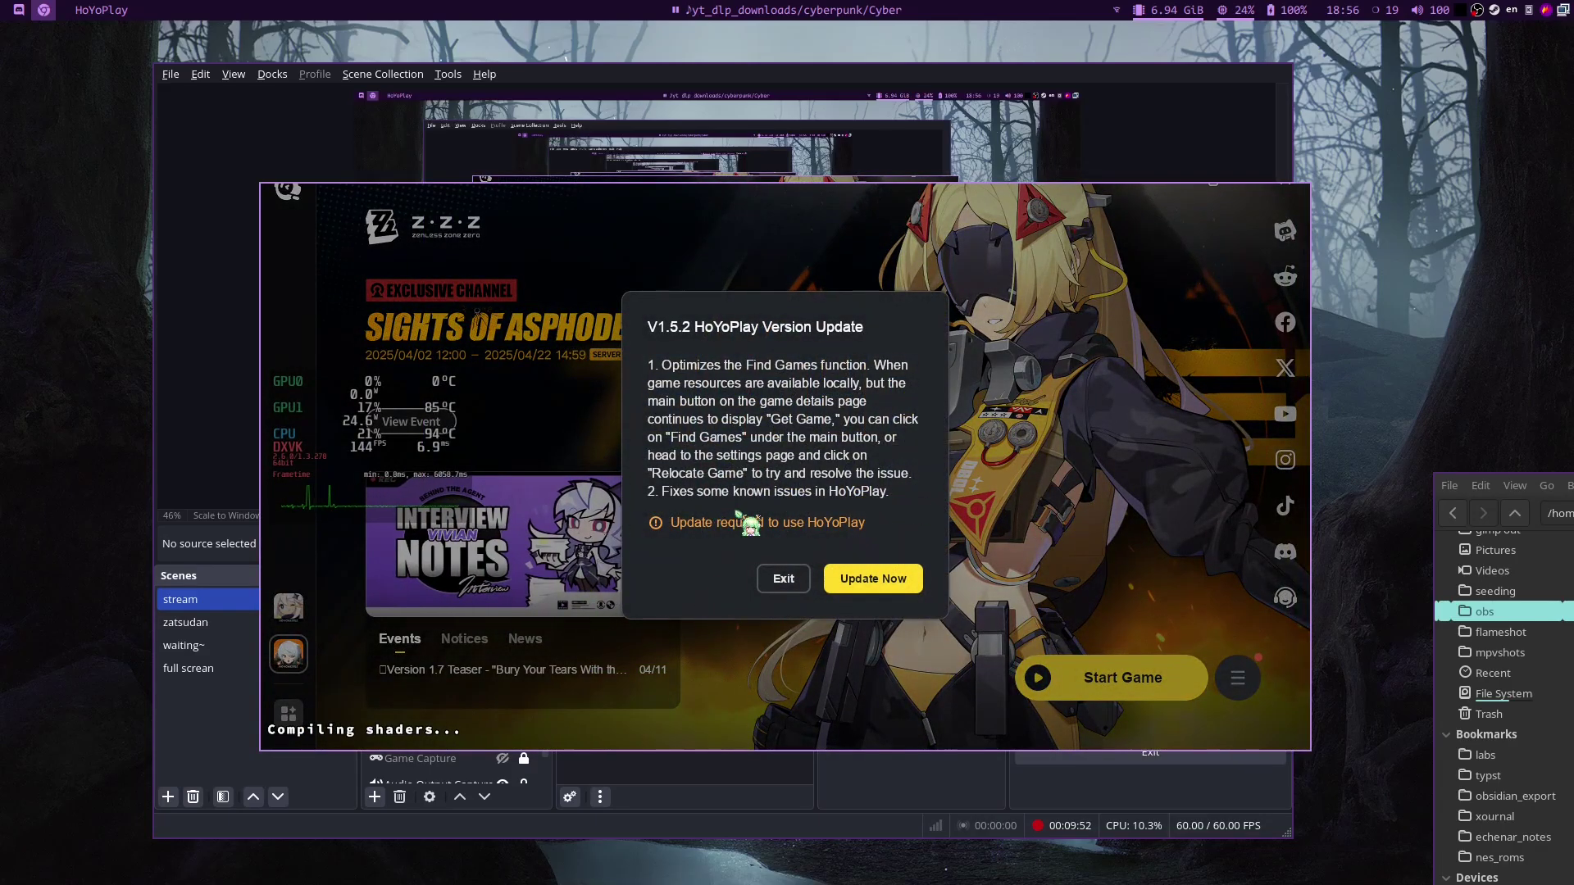
pyautogui.moveTo(740, 542); pyautogui.dragTo(656, 497)
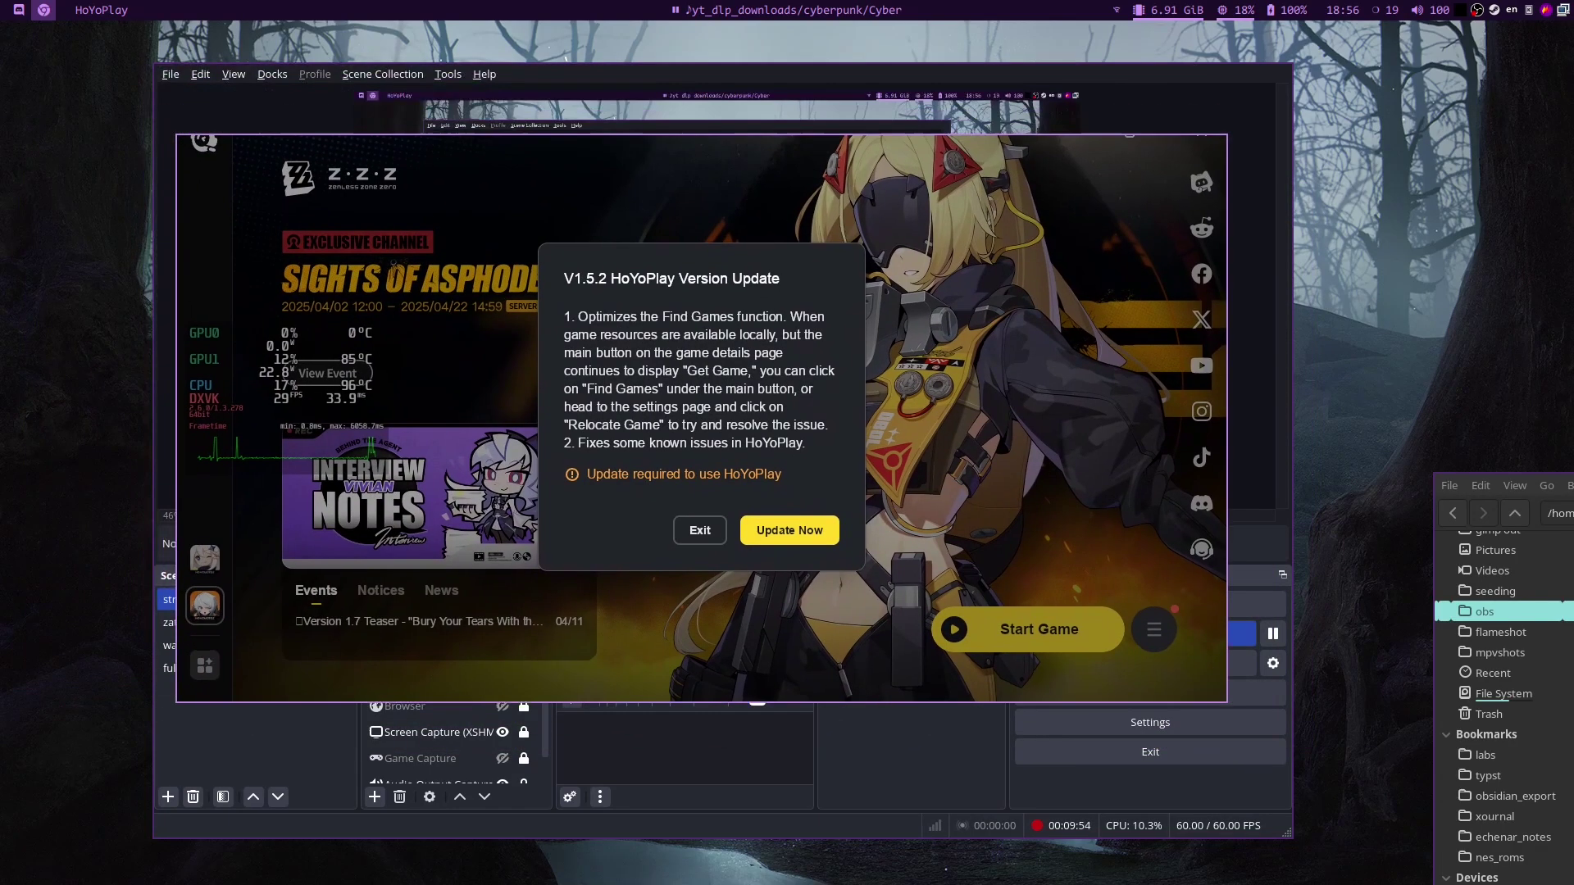
pyautogui.press('super+1')
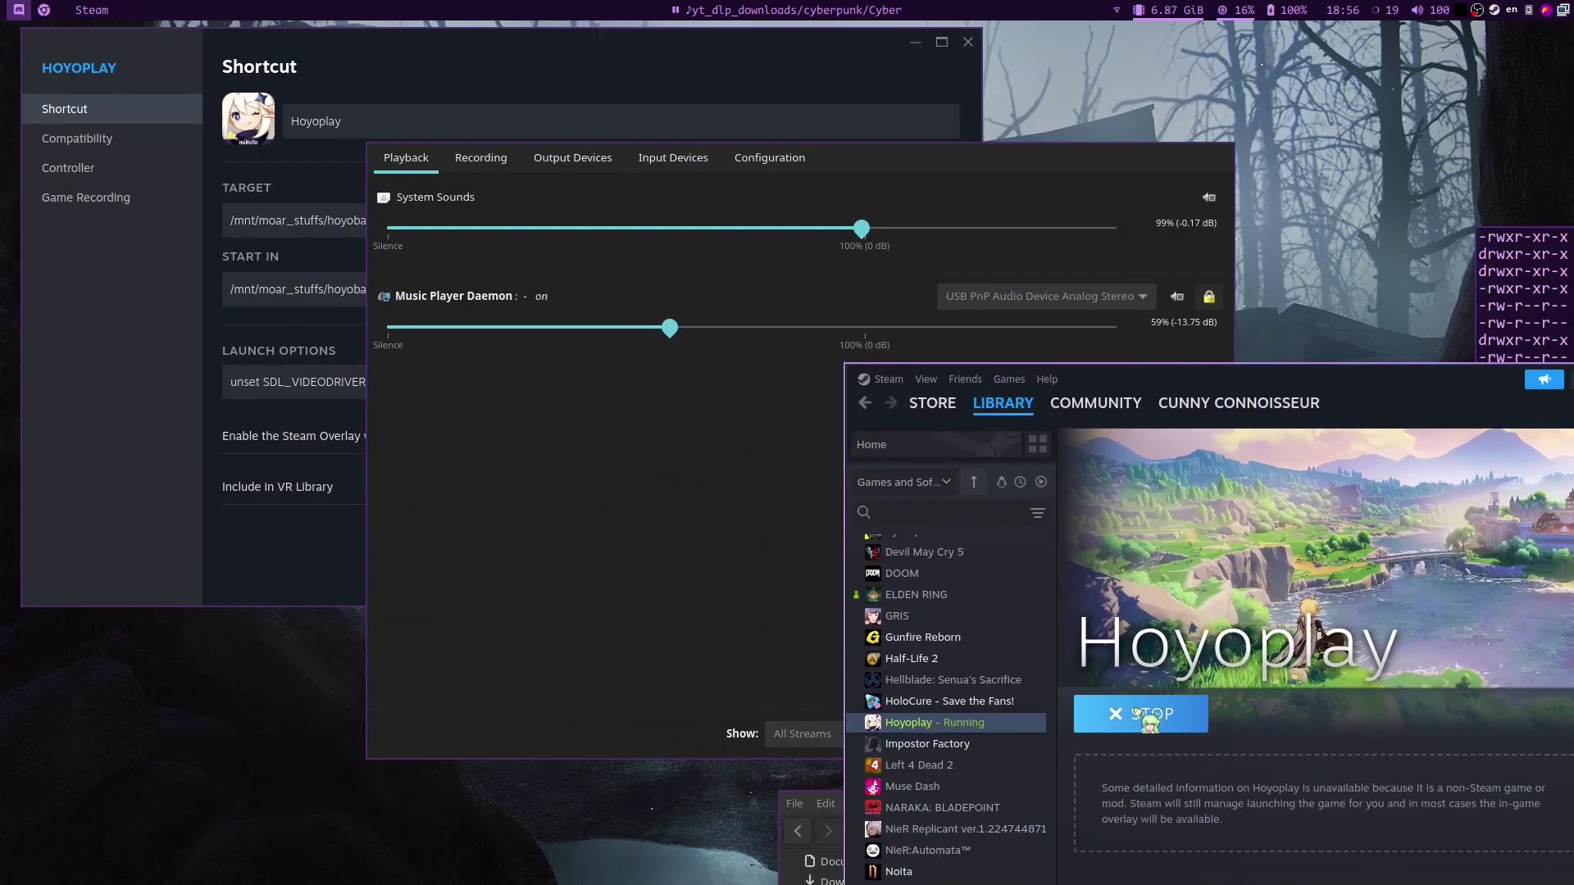
pyautogui.click(1143, 714)
pyautogui.click(1371, 692)
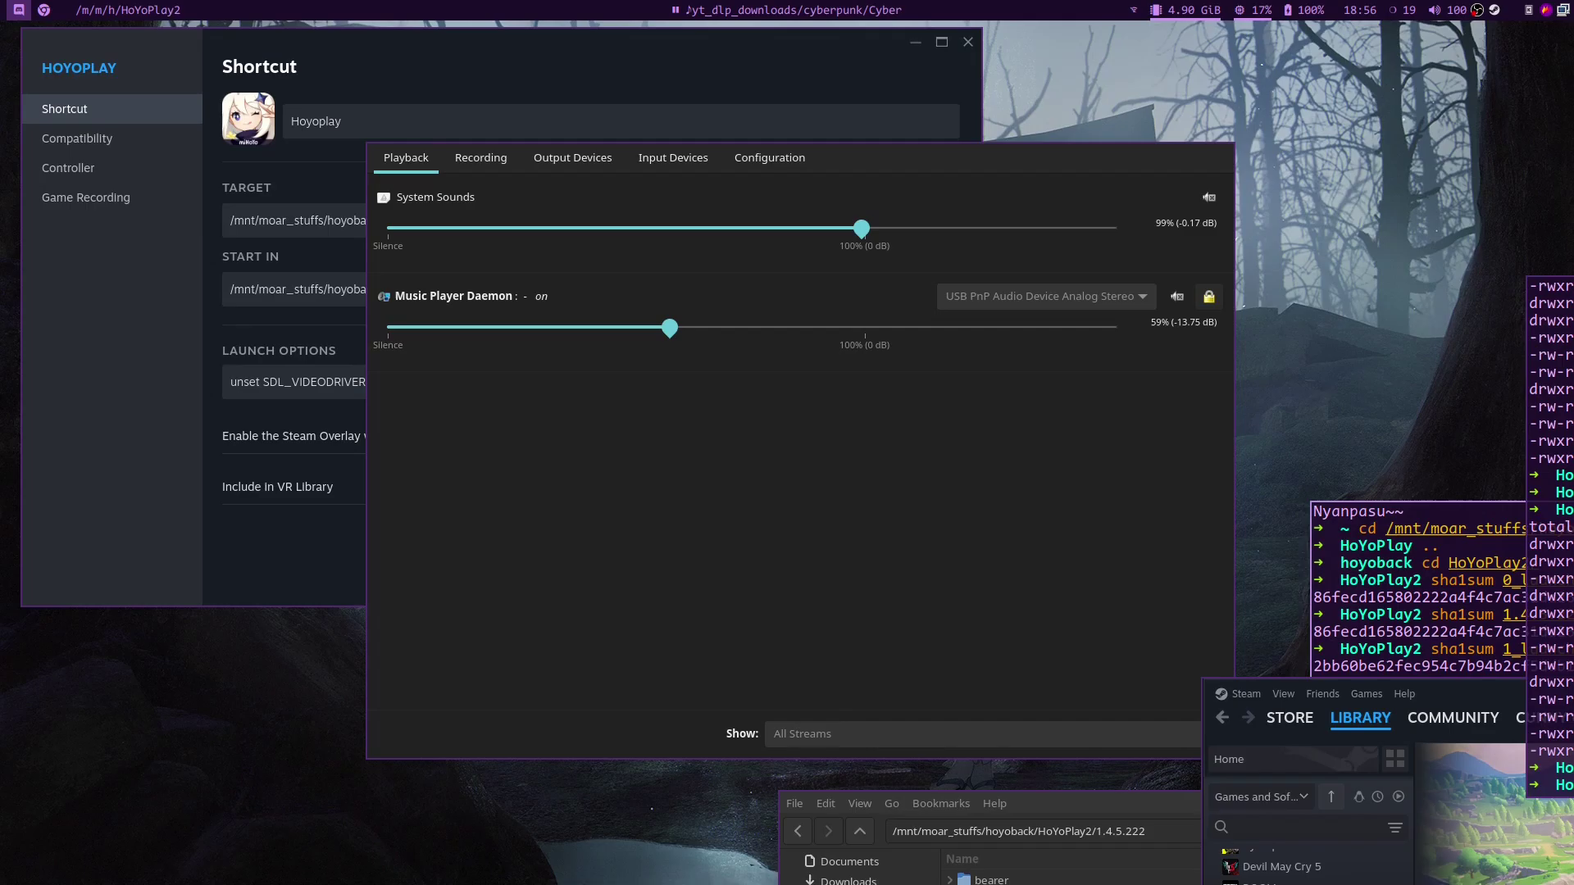
# - Move the volume control, file manager, Steam and terminal windows clear of the Hoyoplay shortcut properties, and switch to the OBS workspace
pyautogui.hotkey('alt', 'Tab')
pyautogui.hotkey('alt', 'Tab')
pyautogui.moveTo(443, 218); pyautogui.dragTo(1513, 505)
pyautogui.moveTo(980, 807); pyautogui.dragTo(1175, 831)
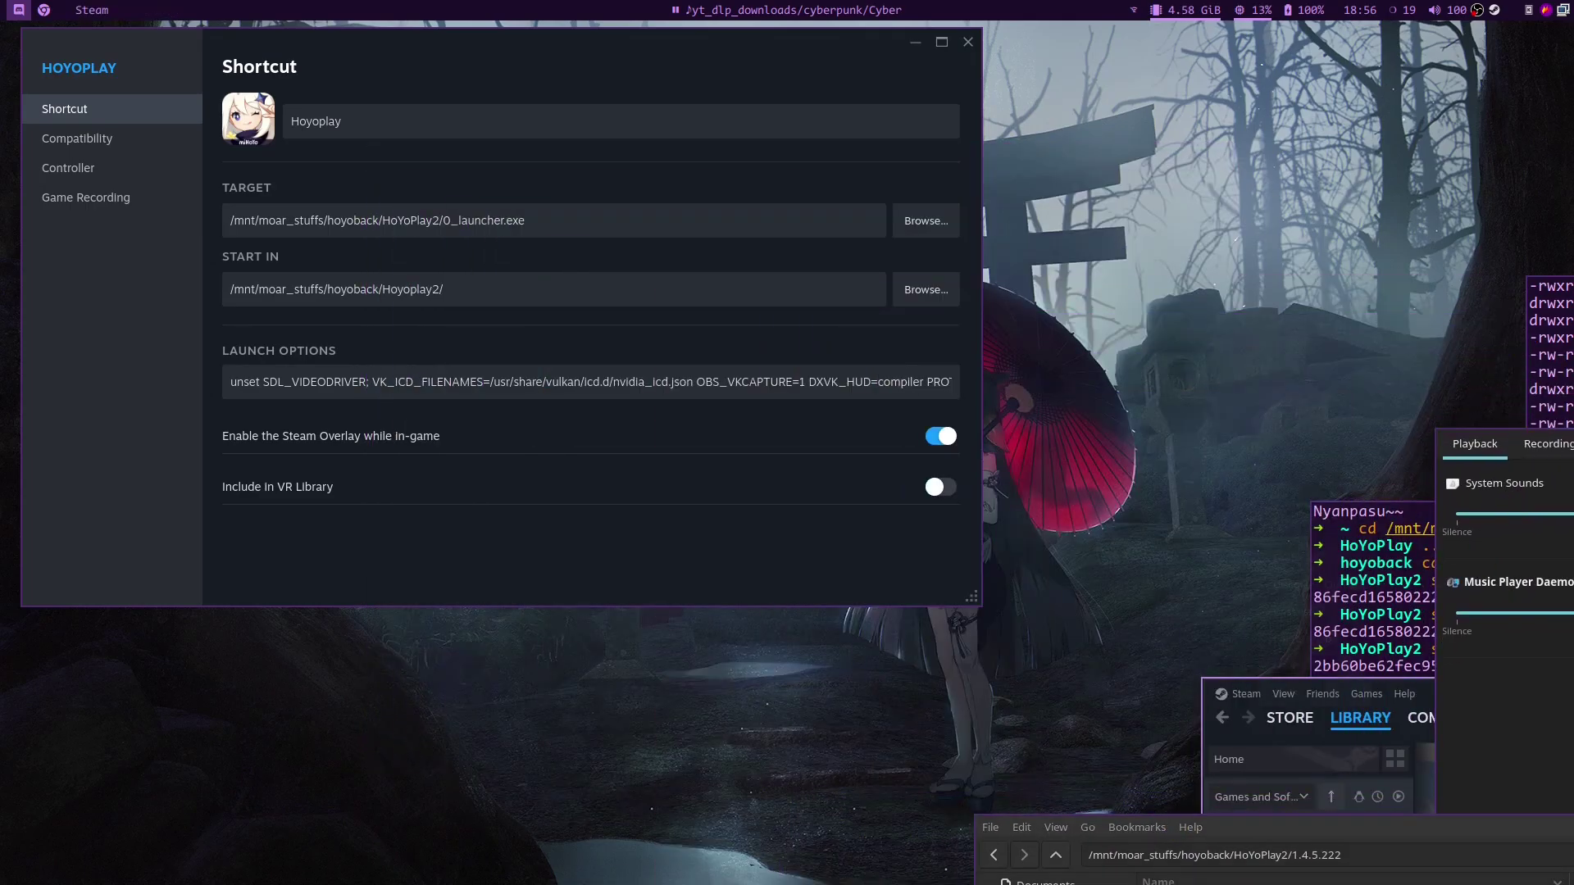
pyautogui.moveTo(1284, 694); pyautogui.dragTo(1265, 710)
pyautogui.moveTo(1383, 549); pyautogui.dragTo(1395, 584)
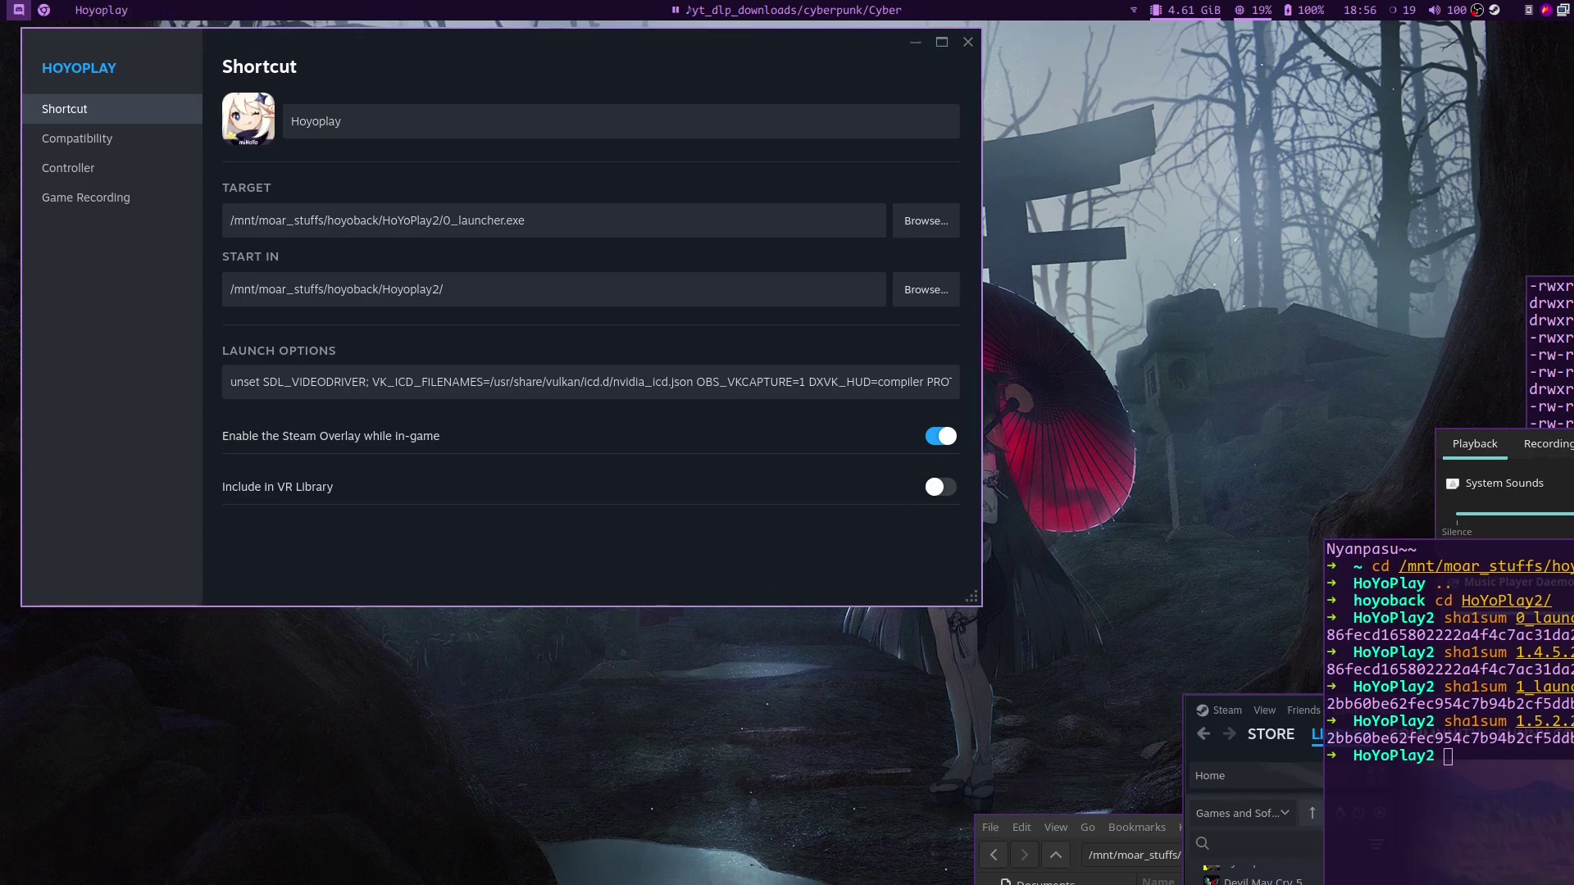
pyautogui.press('super+2')
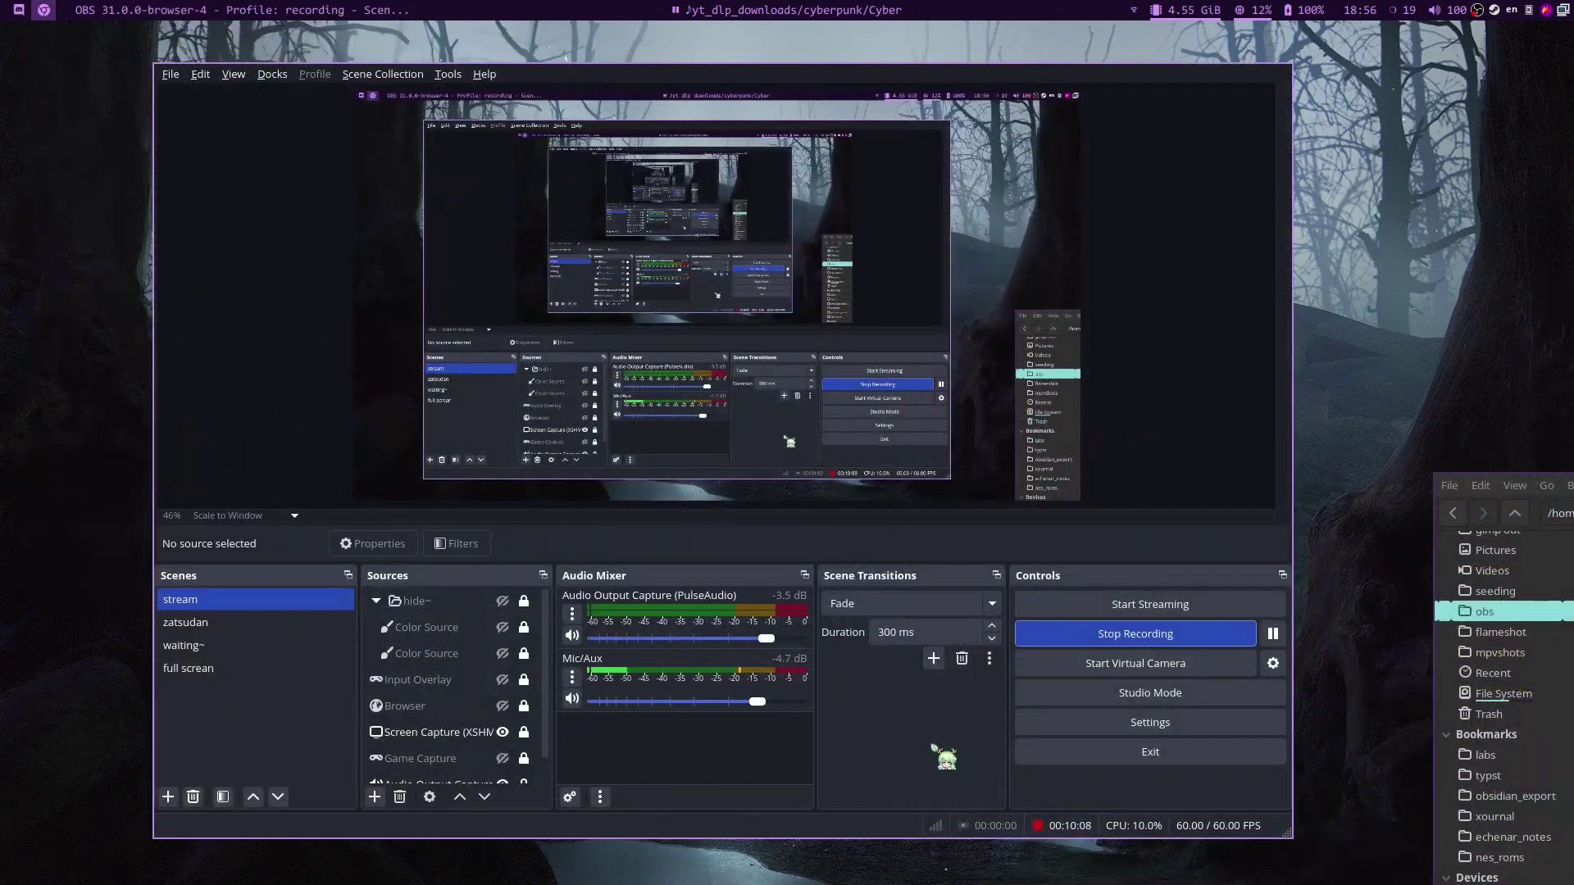